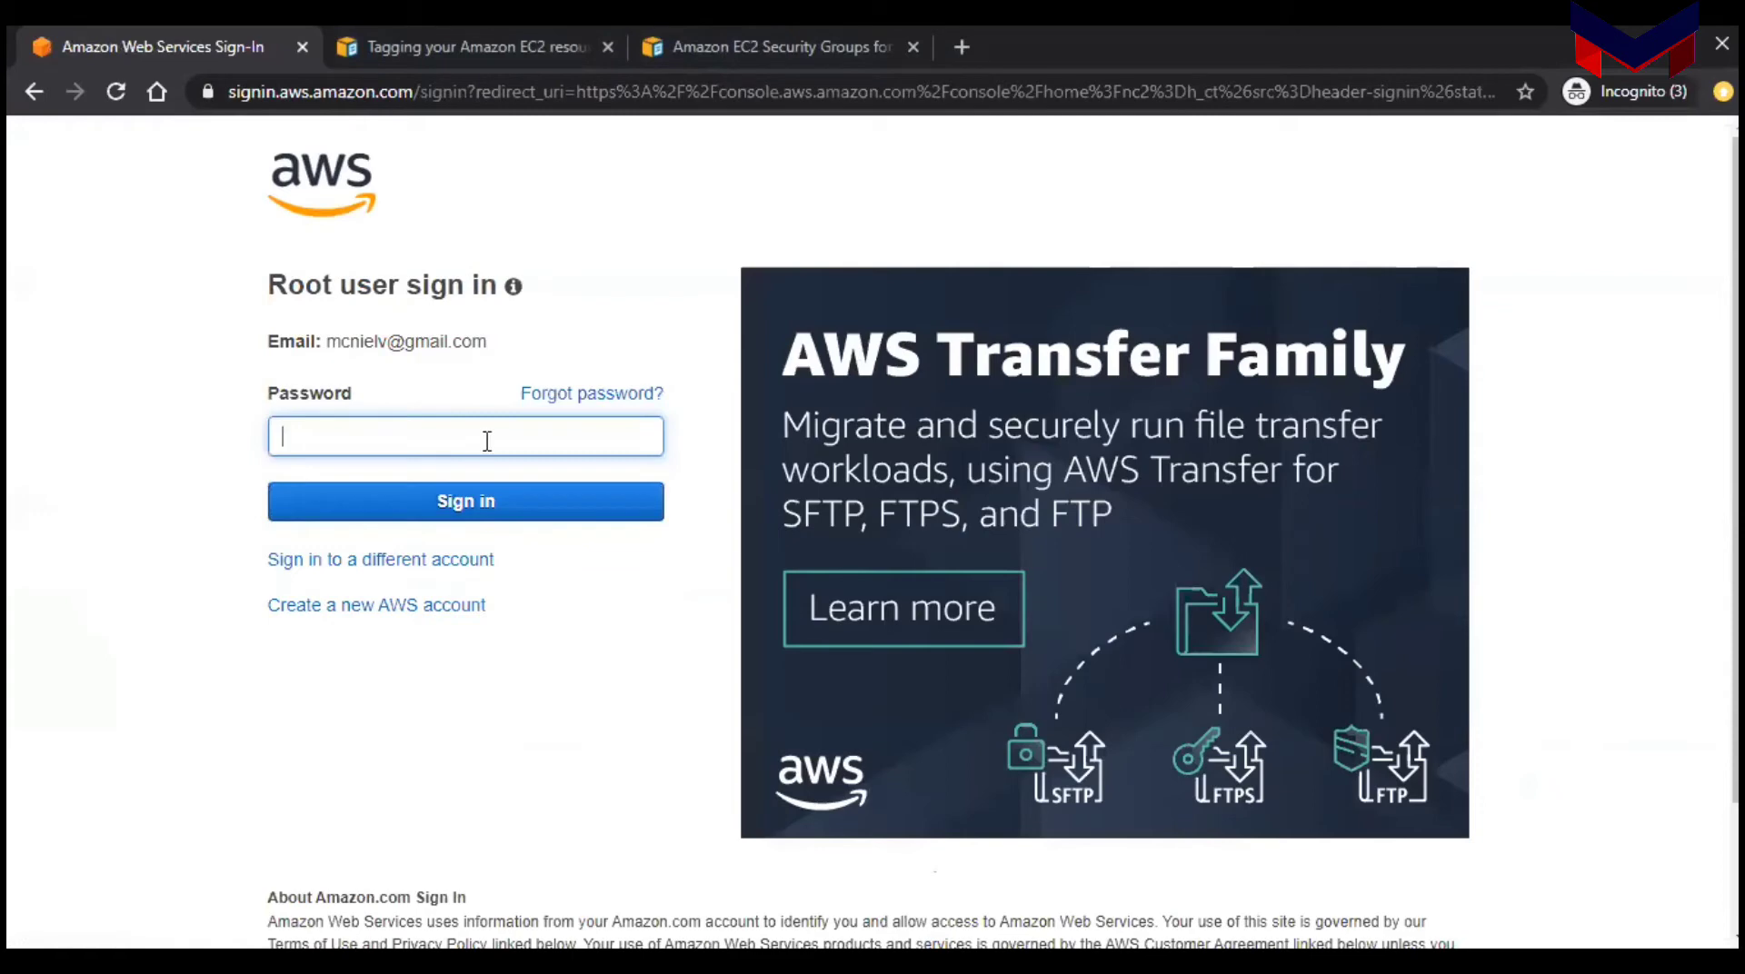
Step: Sign in as root user with the account password and open the EC2 service
{"action": "type", "text": "••"}
{"action": "left_click", "coordinate": [500, 500]}
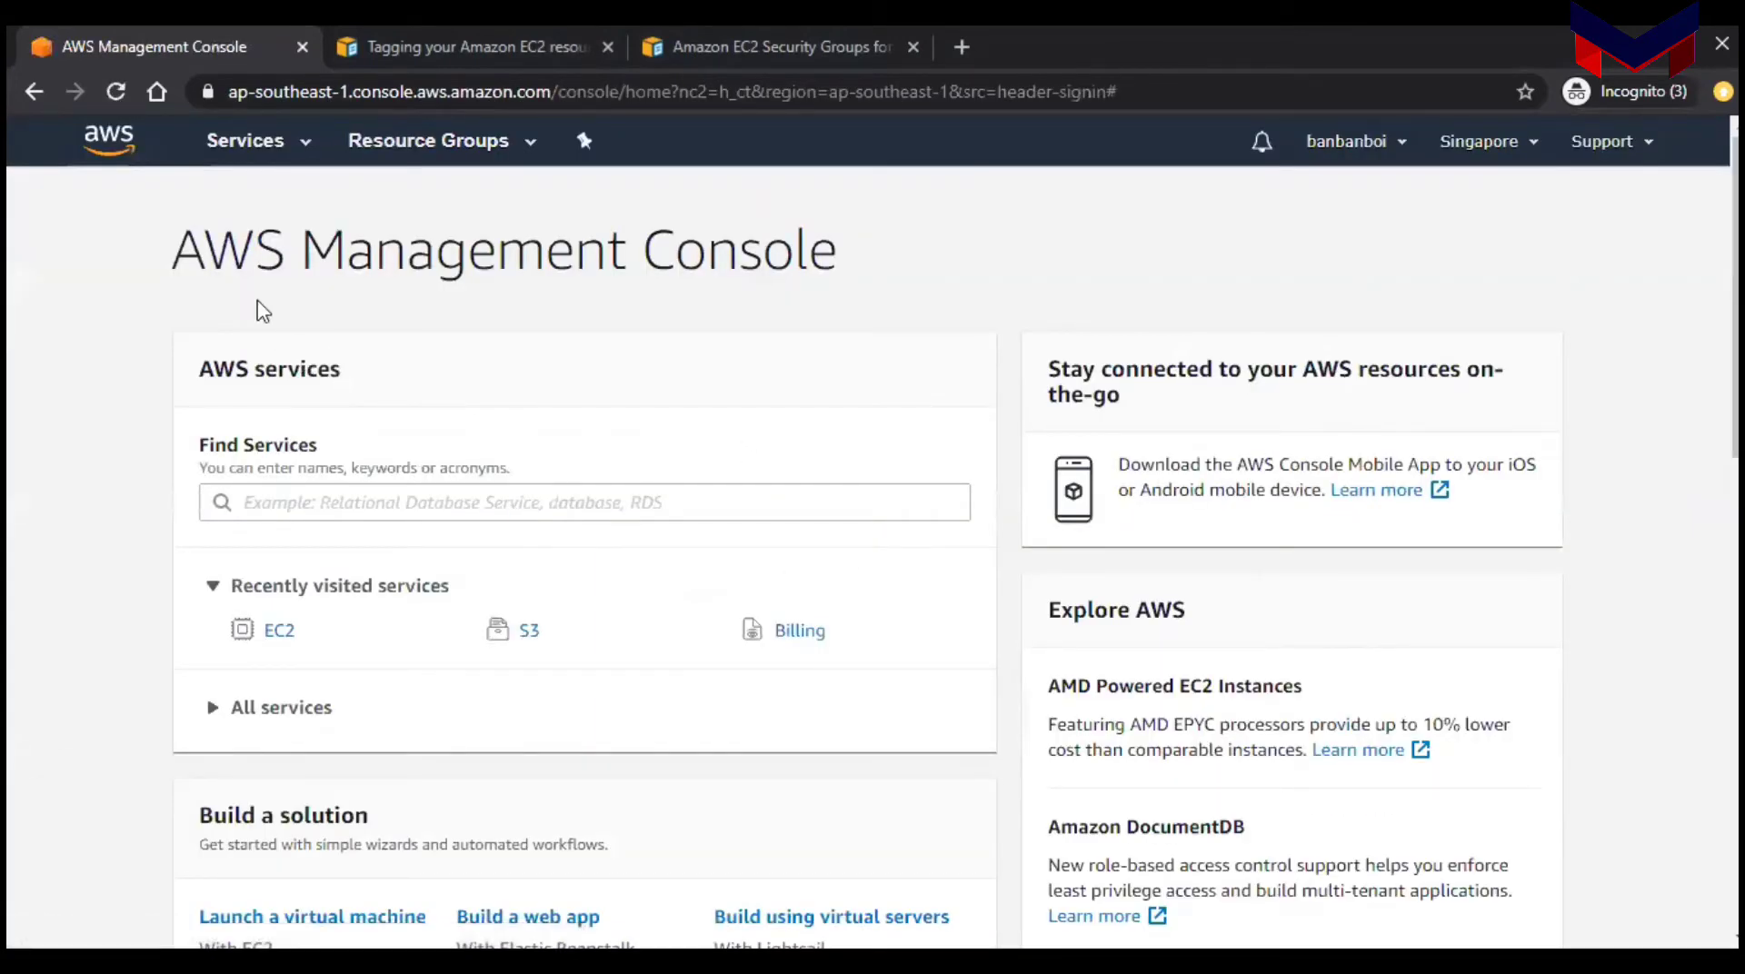
{"action": "left_click", "coordinate": [291, 143]}
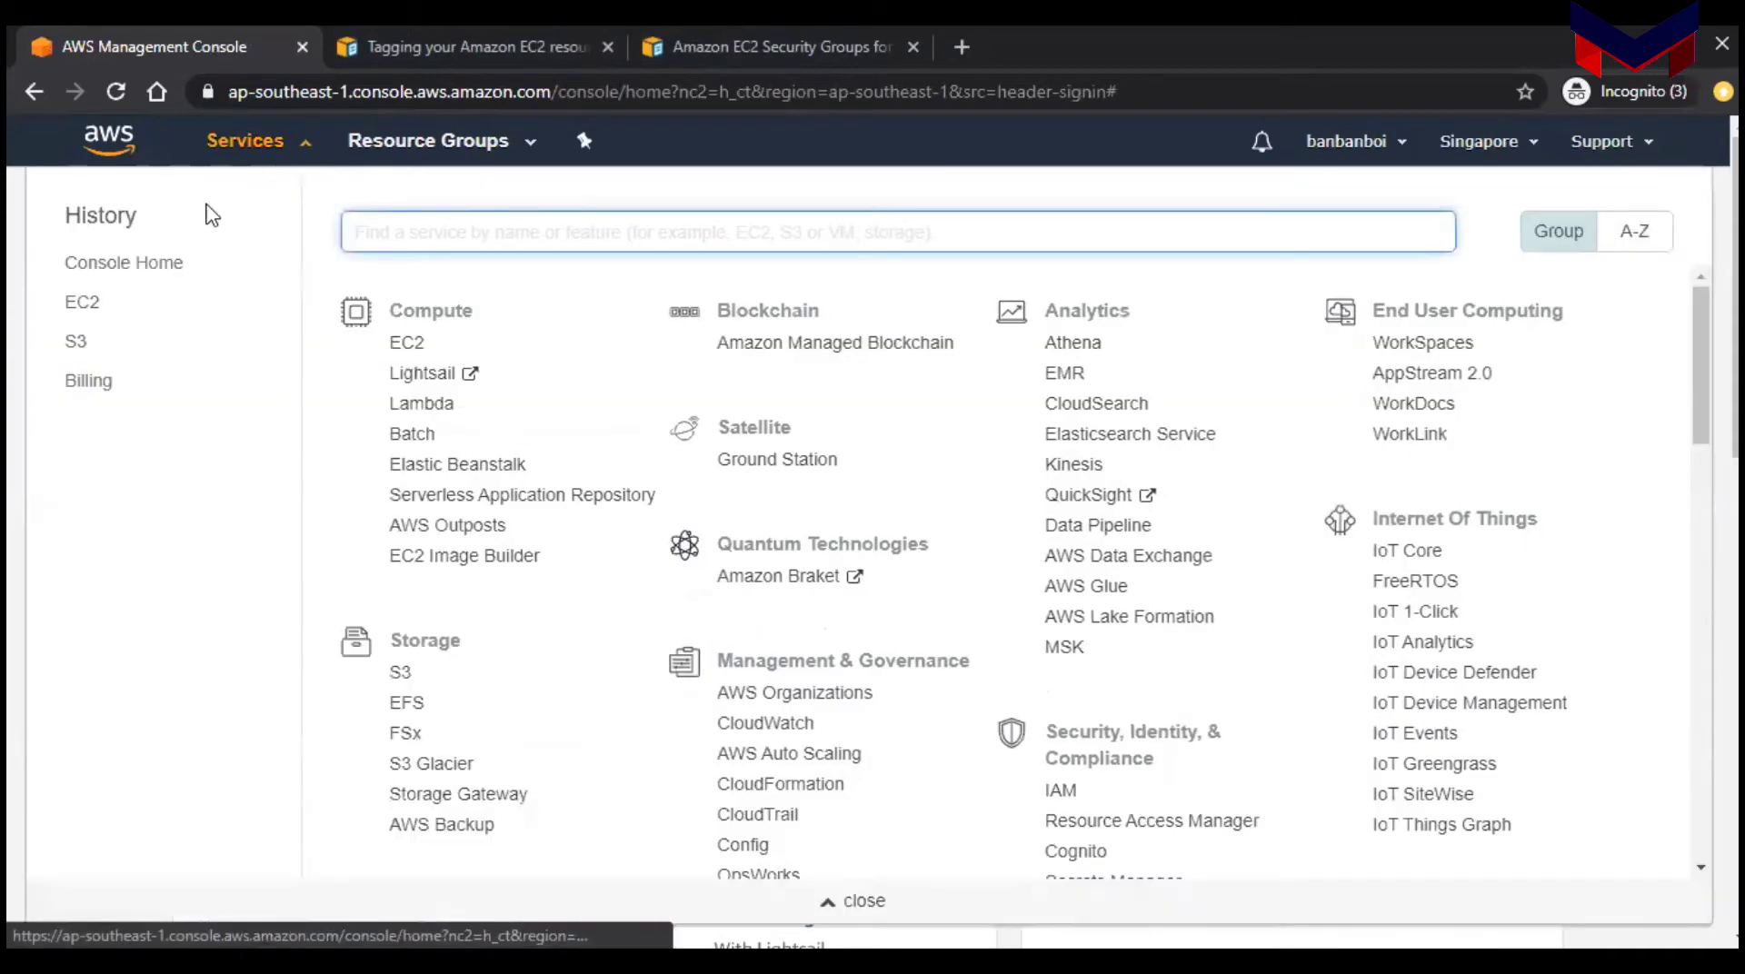
{"action": "left_click", "coordinate": [408, 344]}
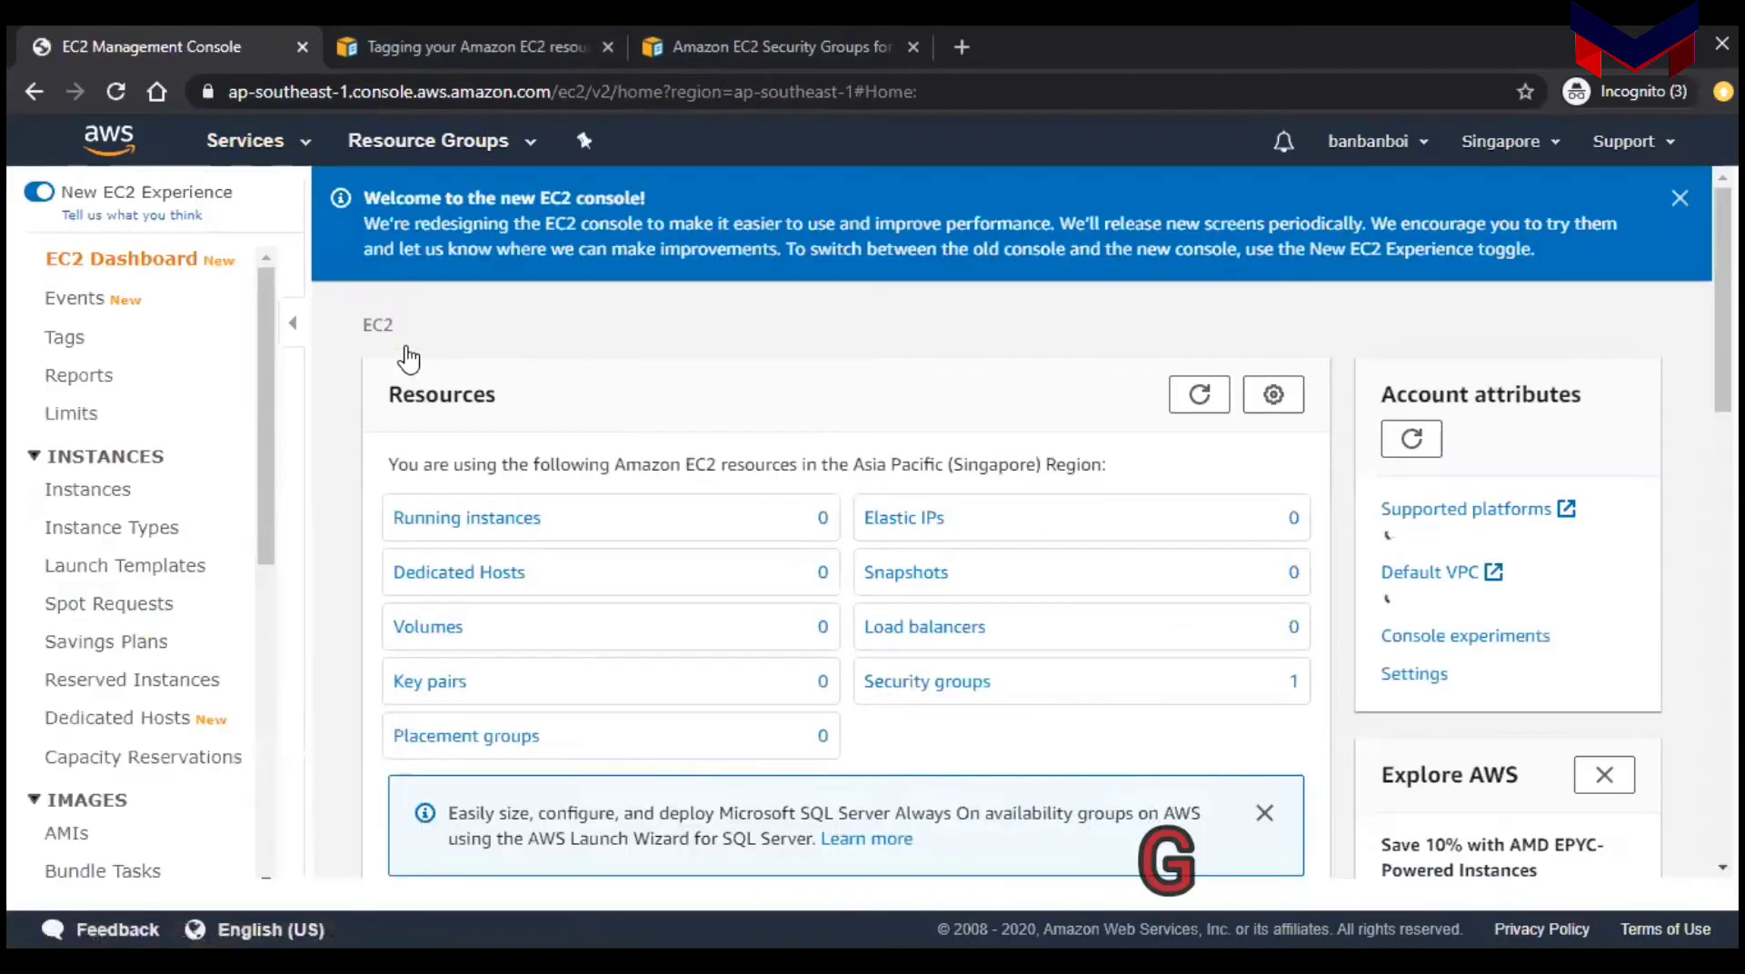
Step: Open the list of running instances and start launching a new instance
{"action": "left_click", "coordinate": [509, 520]}
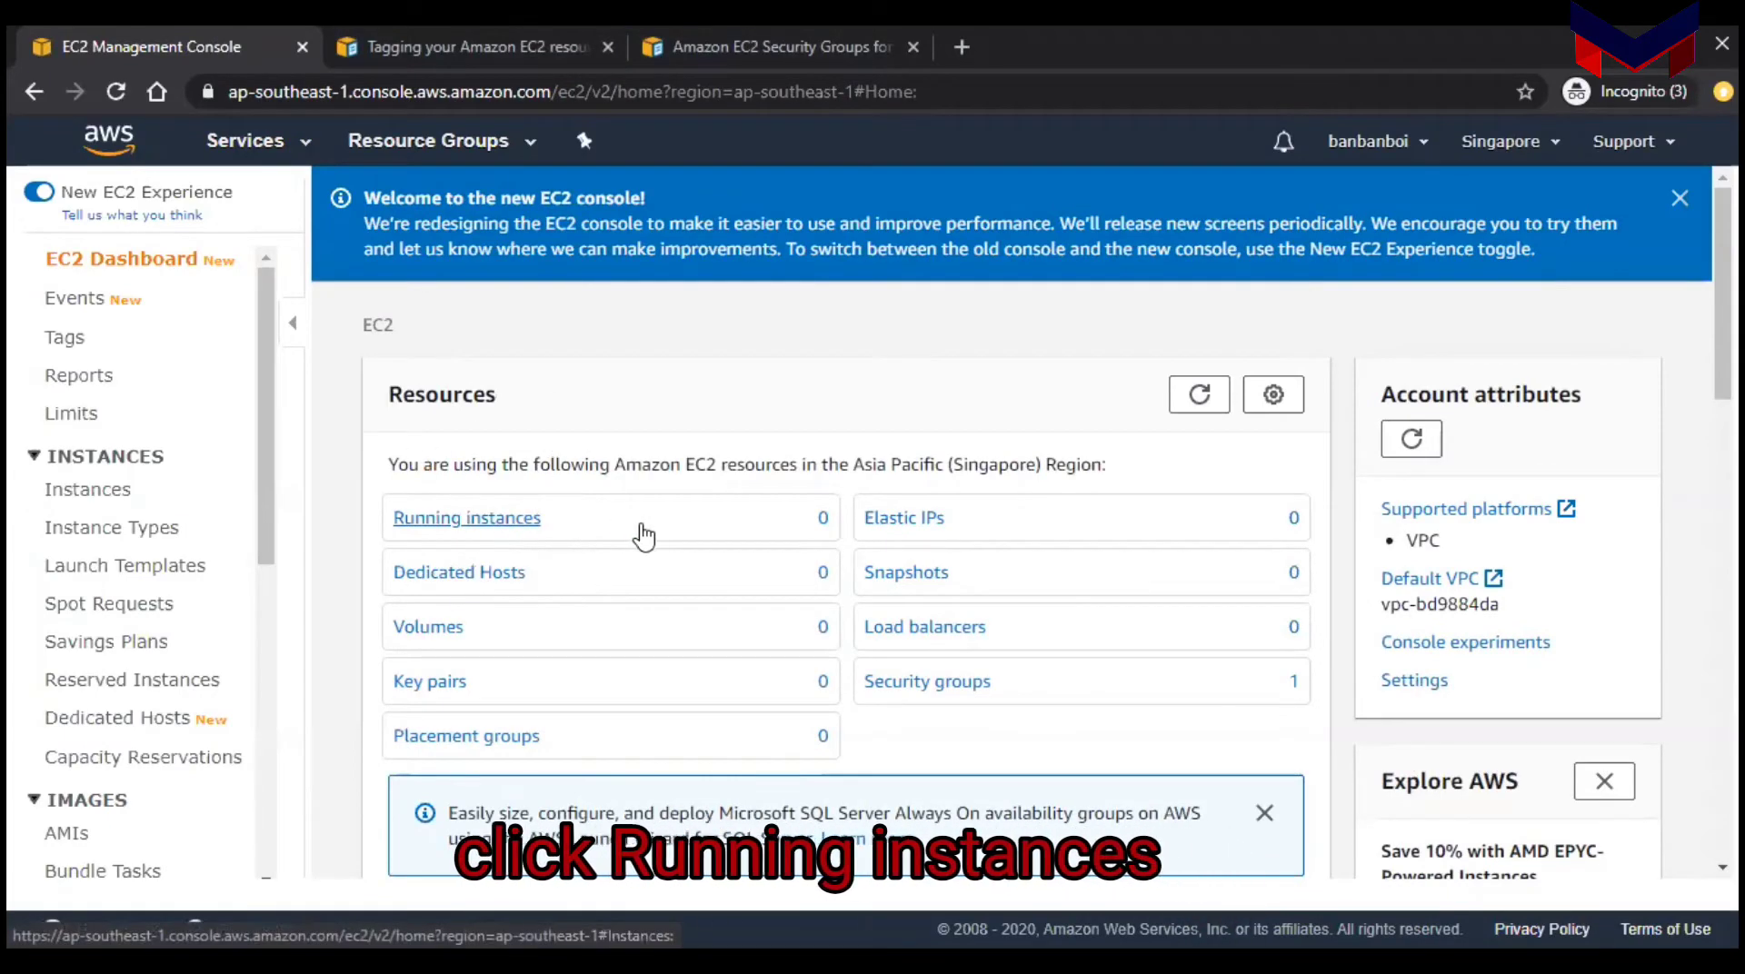
{"action": "scroll", "coordinate": [644, 536], "scroll_direction": "down", "scroll_amount": 2}
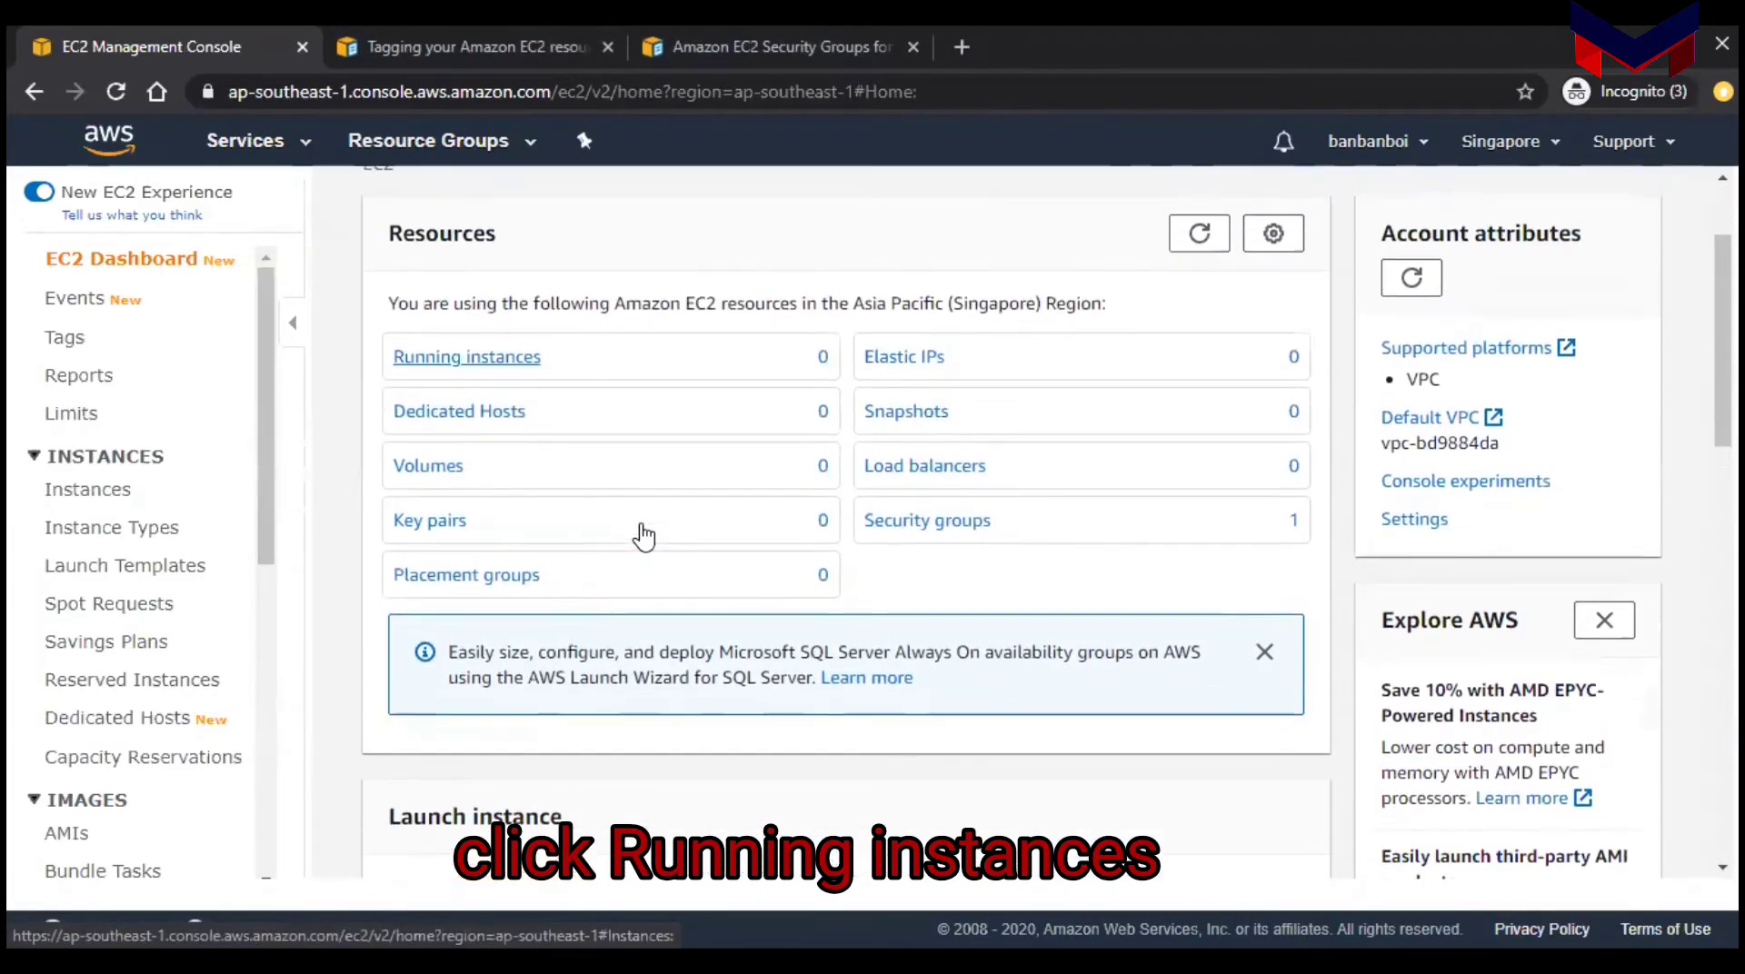
{"action": "left_click", "coordinate": [540, 370]}
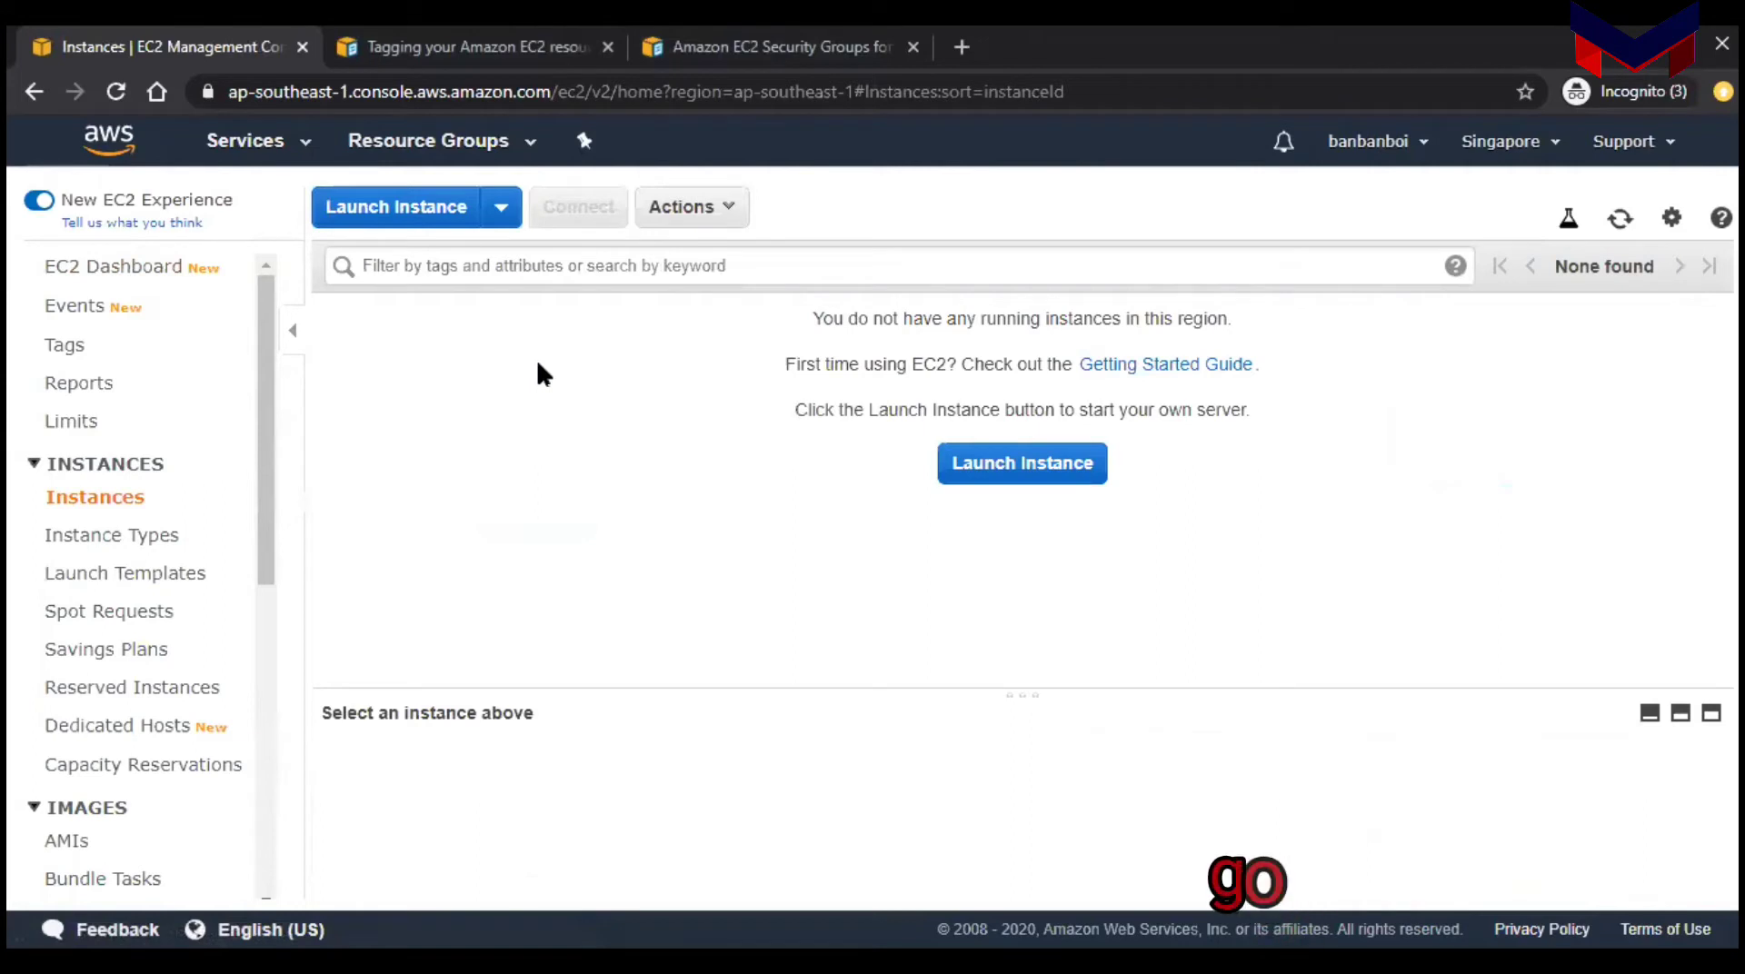
{"action": "left_click", "coordinate": [1015, 472]}
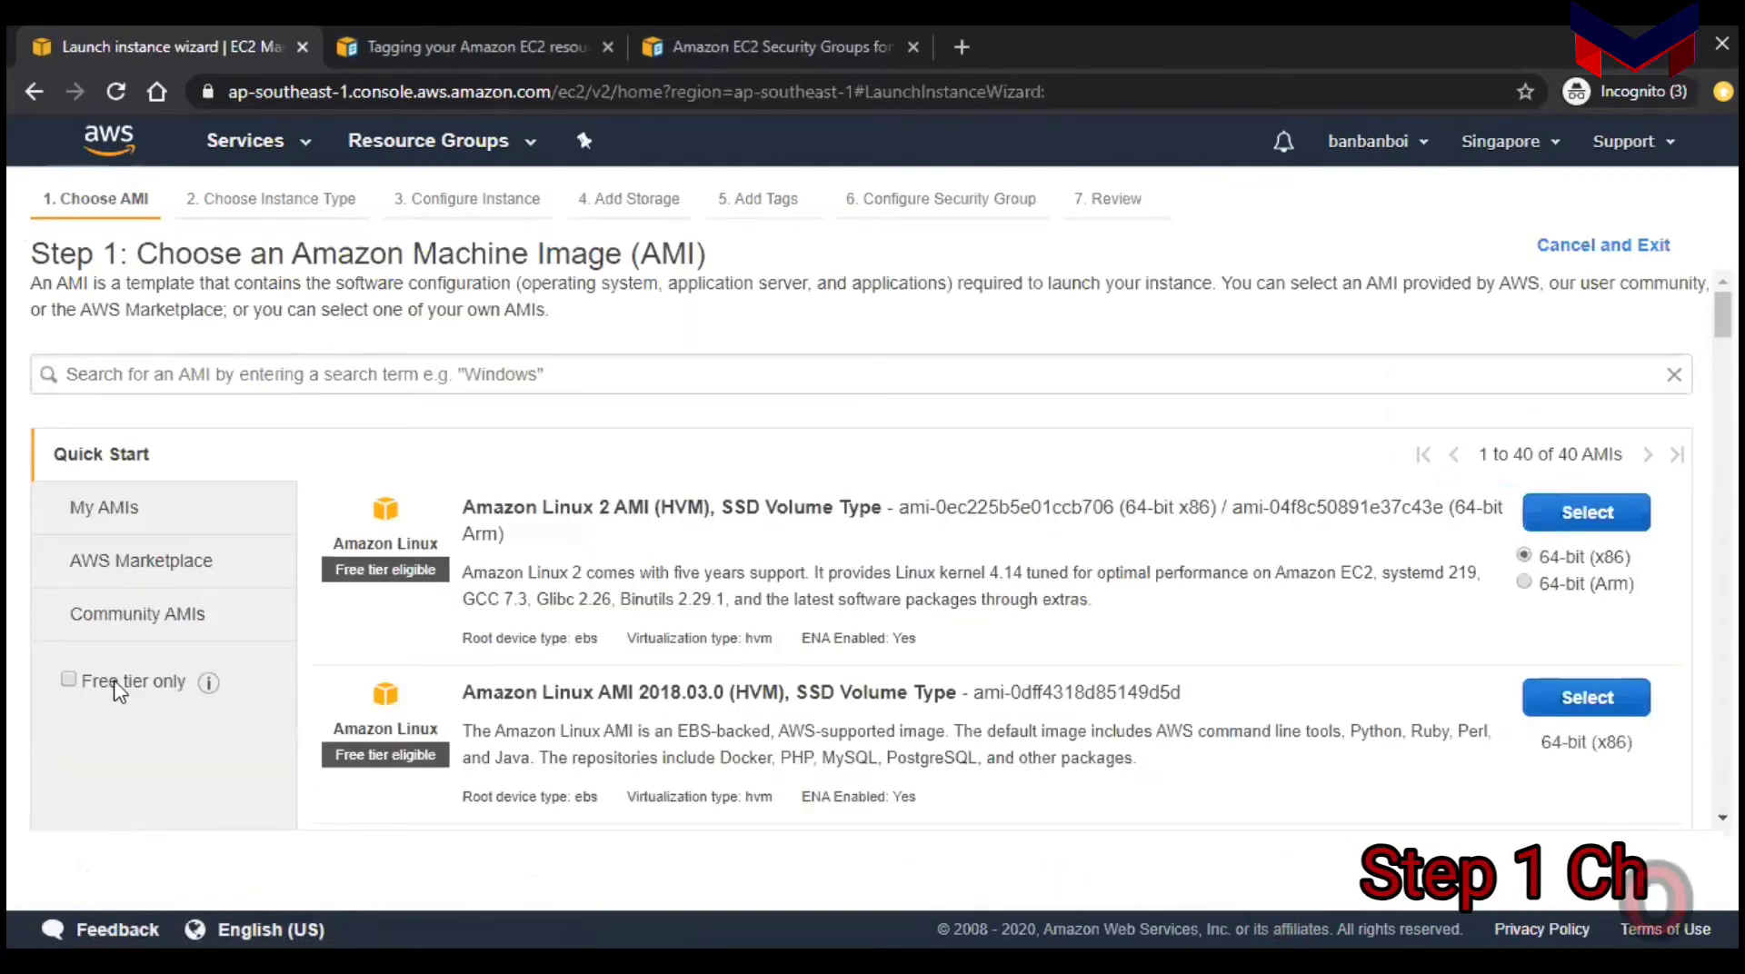
Step: Restrict the machine images to free tier only and select the Microsoft Windows Server 2019 Base AMI
{"action": "left_click", "coordinate": [69, 679]}
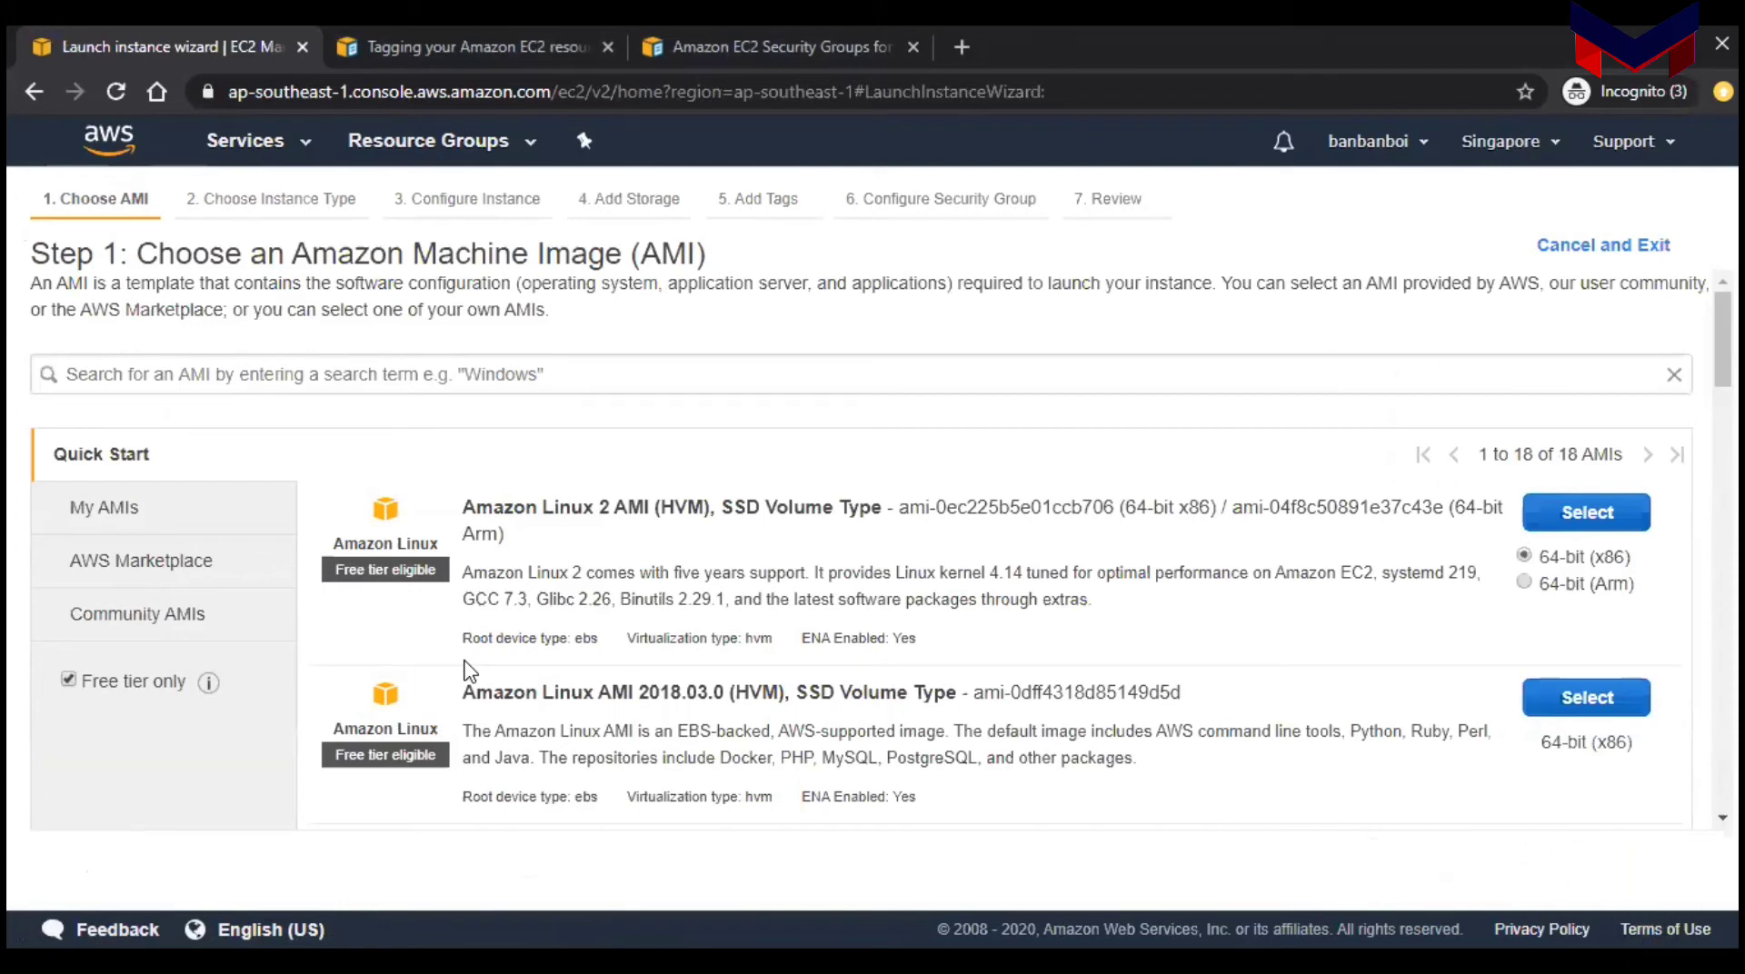
{"action": "scroll", "coordinate": [468, 671], "scroll_direction": "down", "scroll_amount": 10}
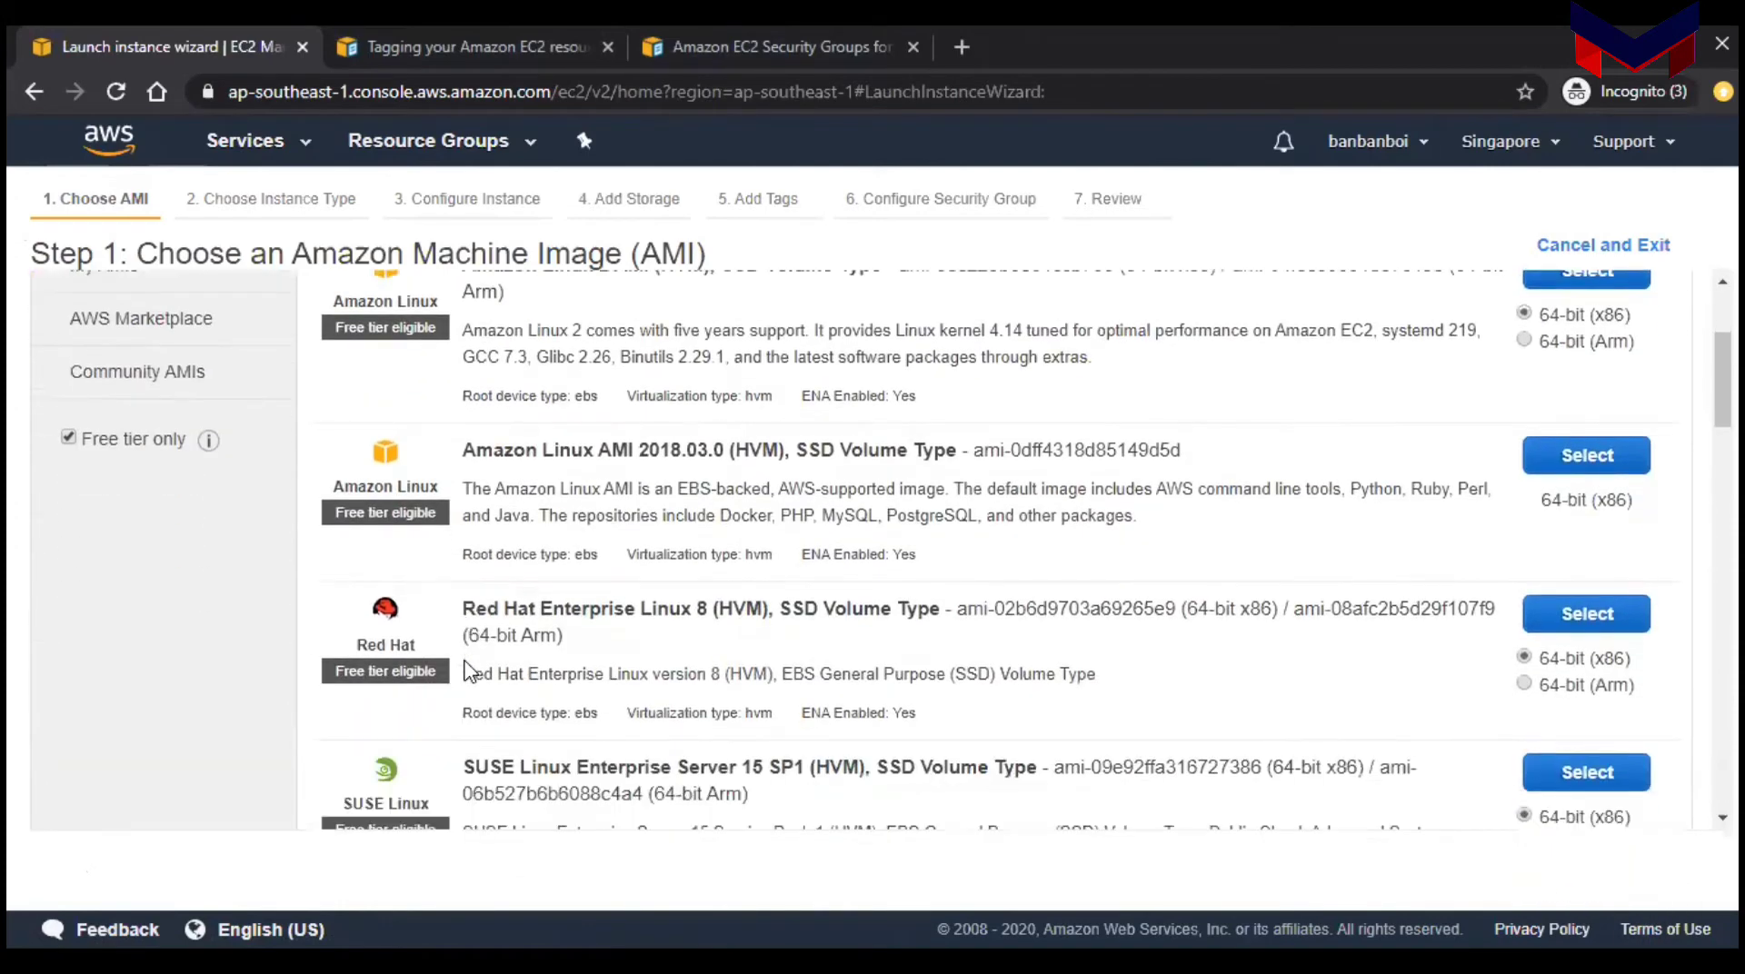
{"action": "scroll", "coordinate": [468, 671], "scroll_direction": "down", "scroll_amount": 3}
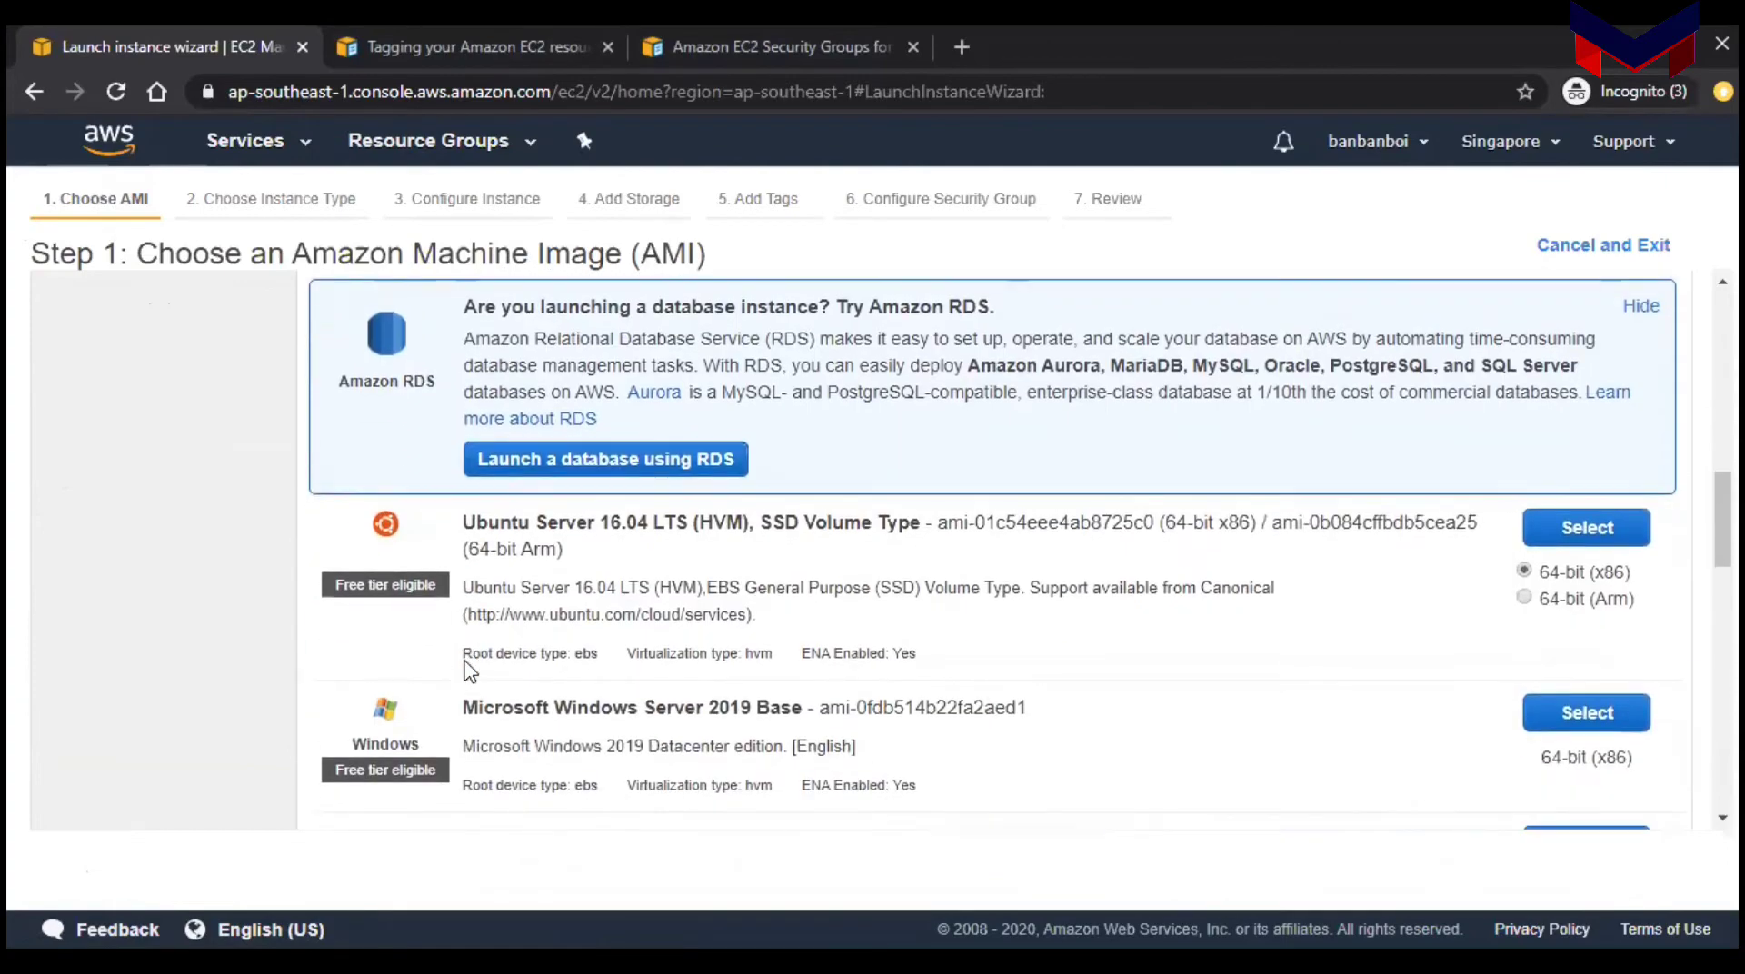
{"action": "scroll", "coordinate": [881, 613], "scroll_direction": "down", "scroll_amount": 10}
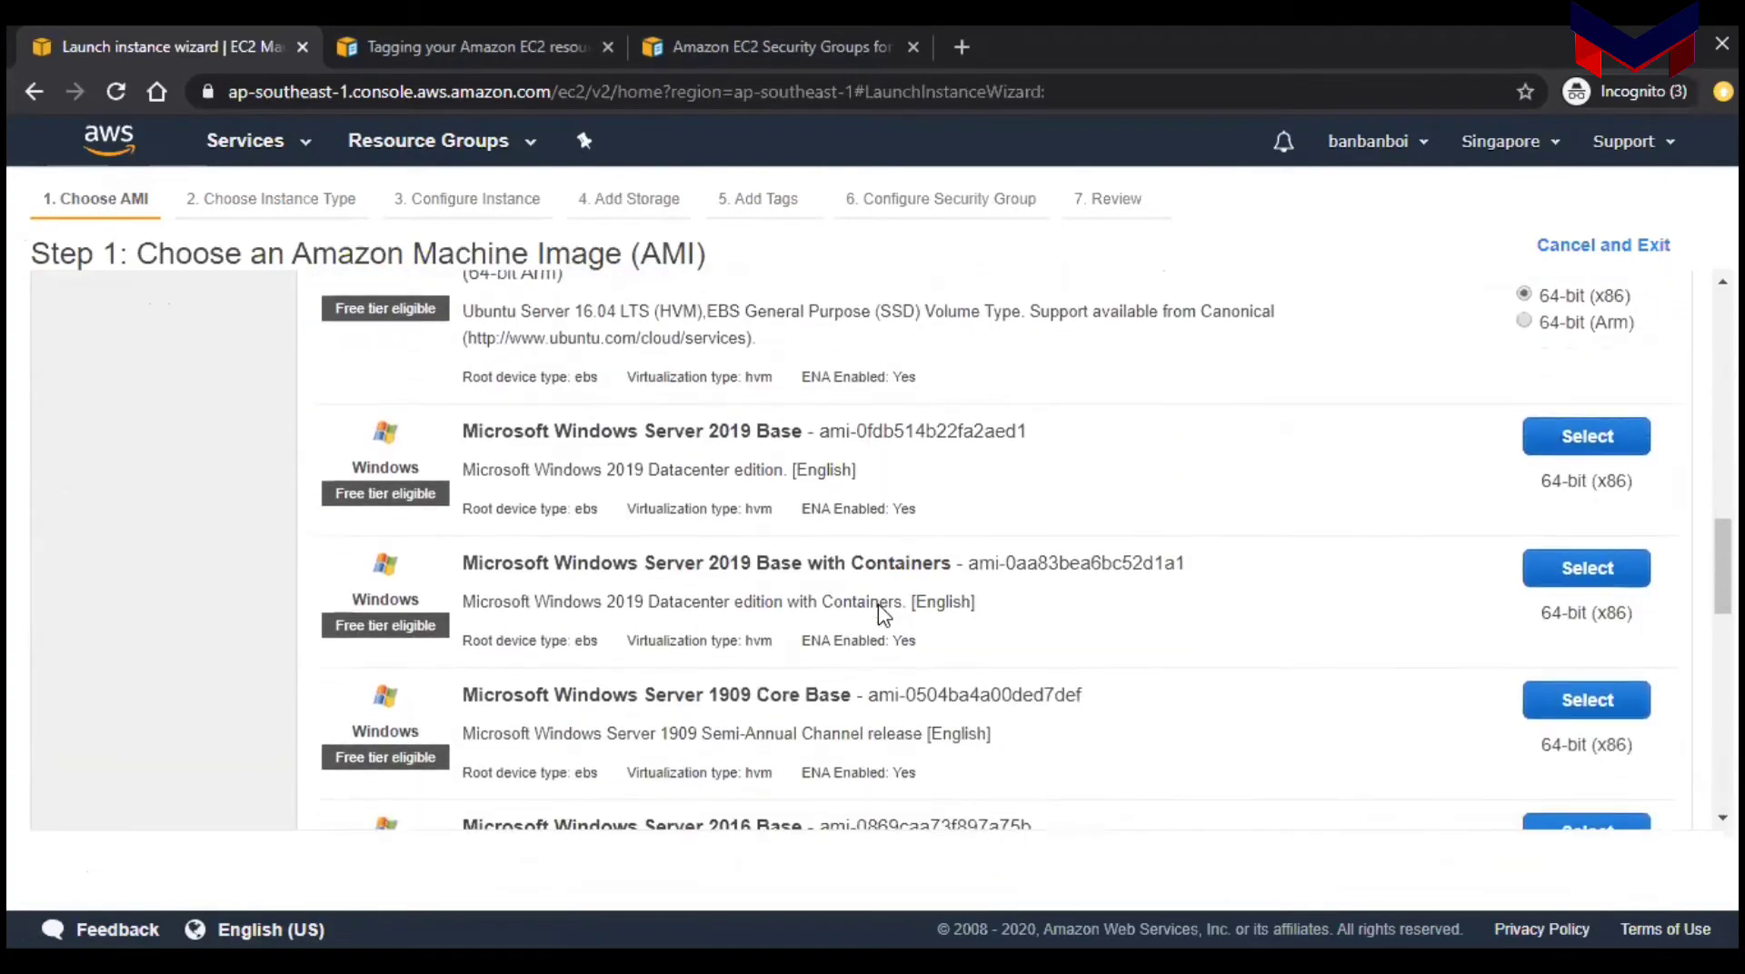
{"action": "scroll", "coordinate": [882, 614], "scroll_direction": "down", "scroll_amount": 3}
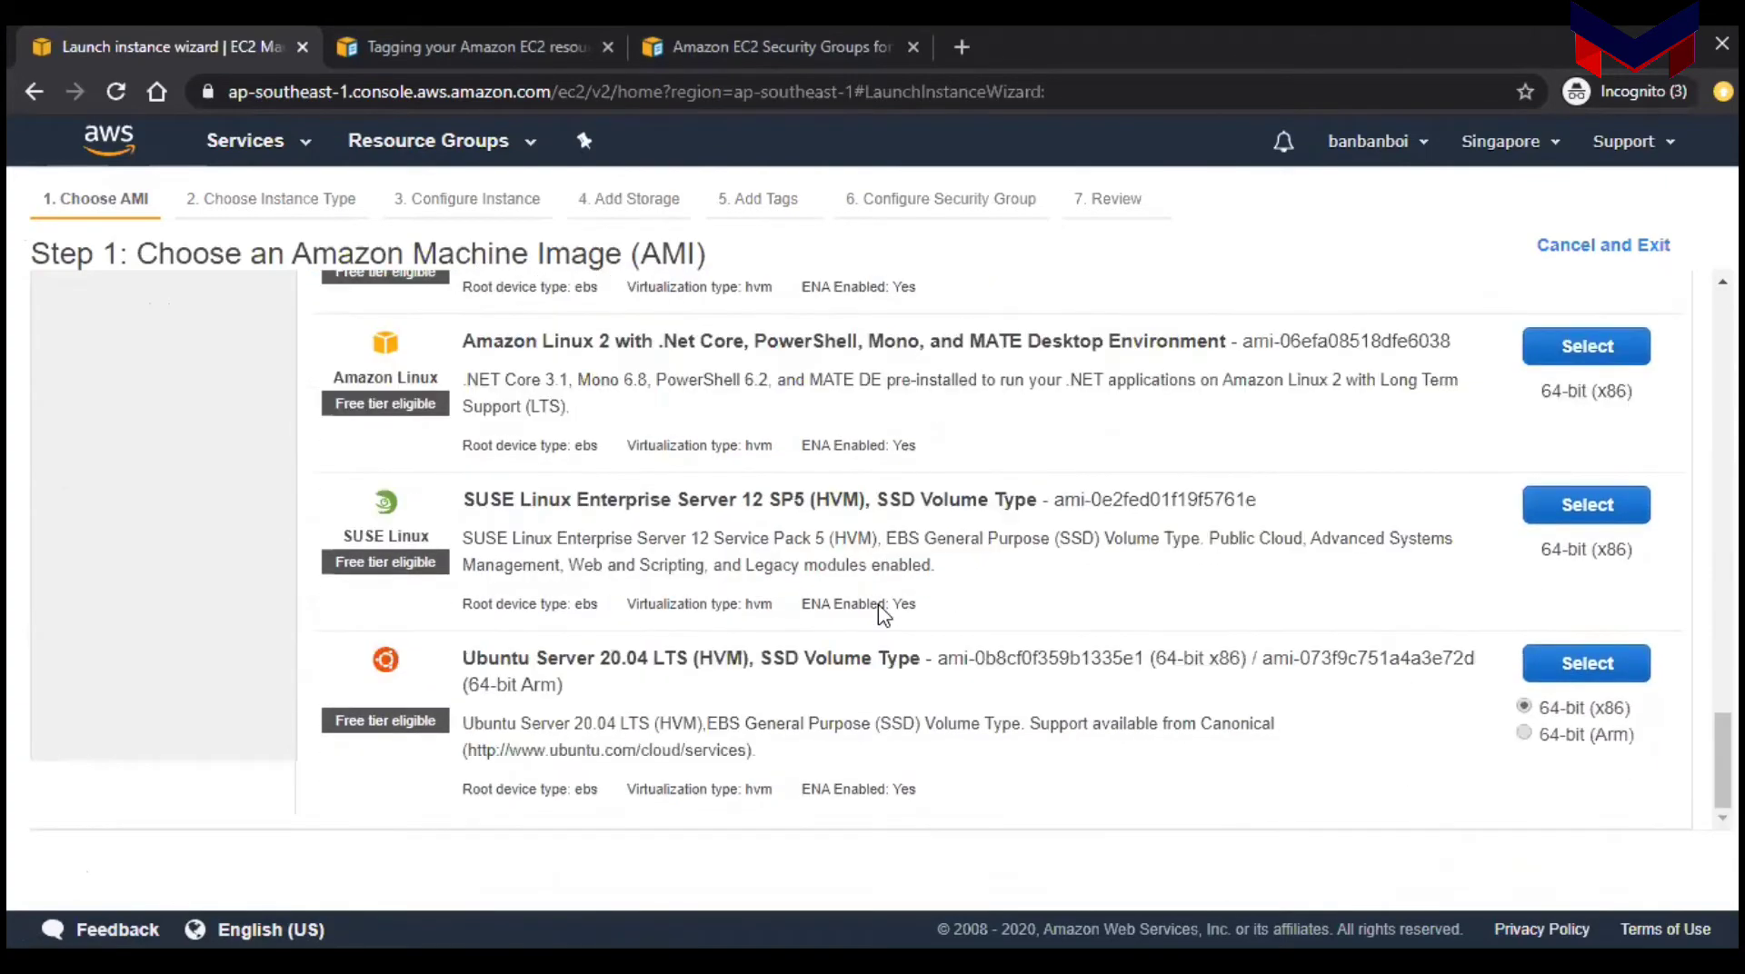
{"action": "scroll", "coordinate": [880, 605], "scroll_direction": "up", "scroll_amount": 7}
{"action": "scroll", "coordinate": [881, 604], "scroll_direction": "up", "scroll_amount": 6}
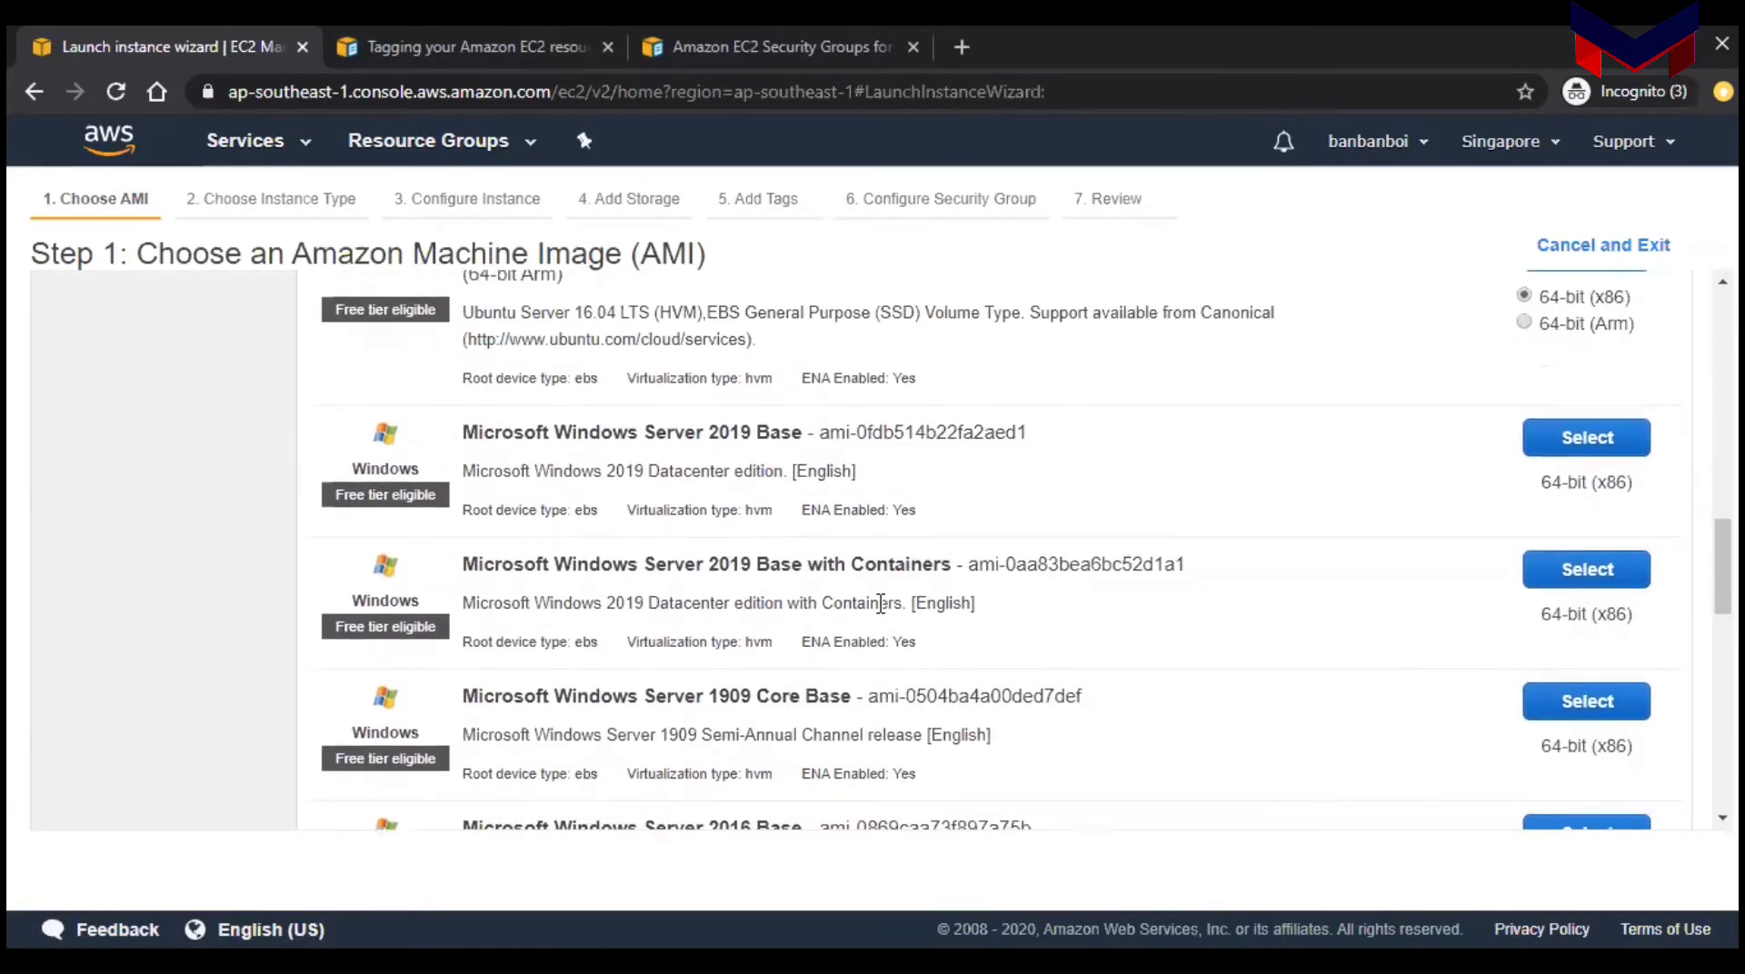
{"action": "scroll", "coordinate": [1162, 557], "scroll_direction": "up", "scroll_amount": 3}
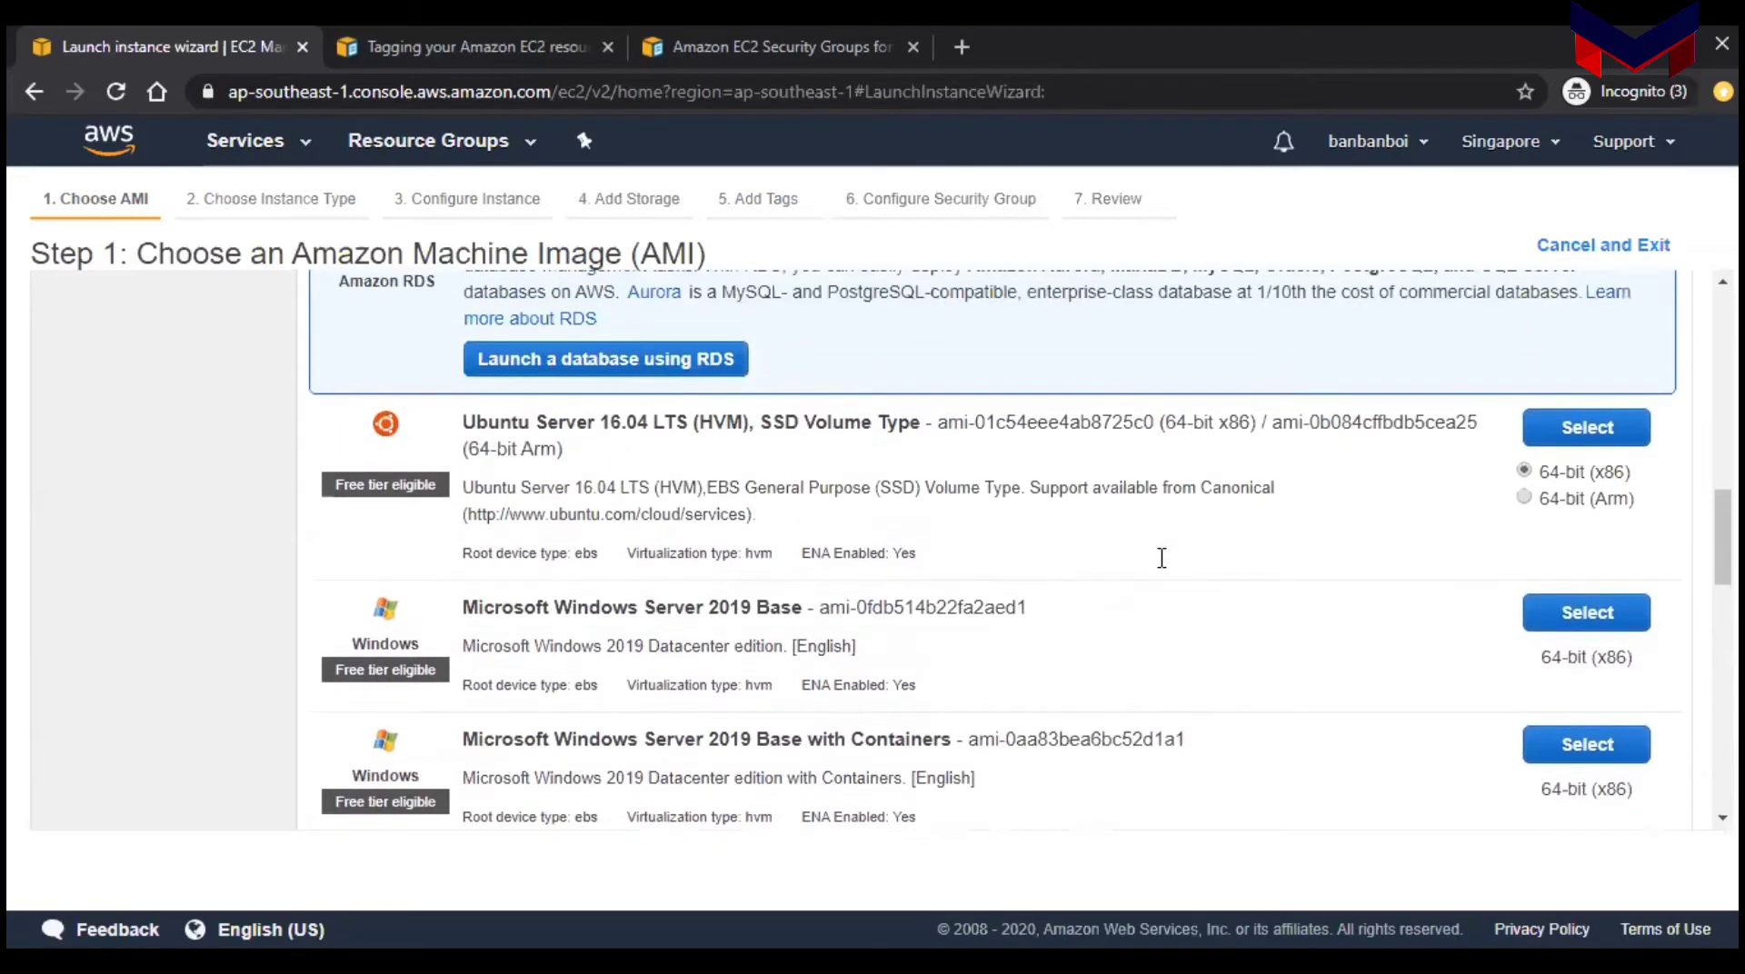
{"action": "scroll", "coordinate": [1161, 557], "scroll_direction": "down", "scroll_amount": 1}
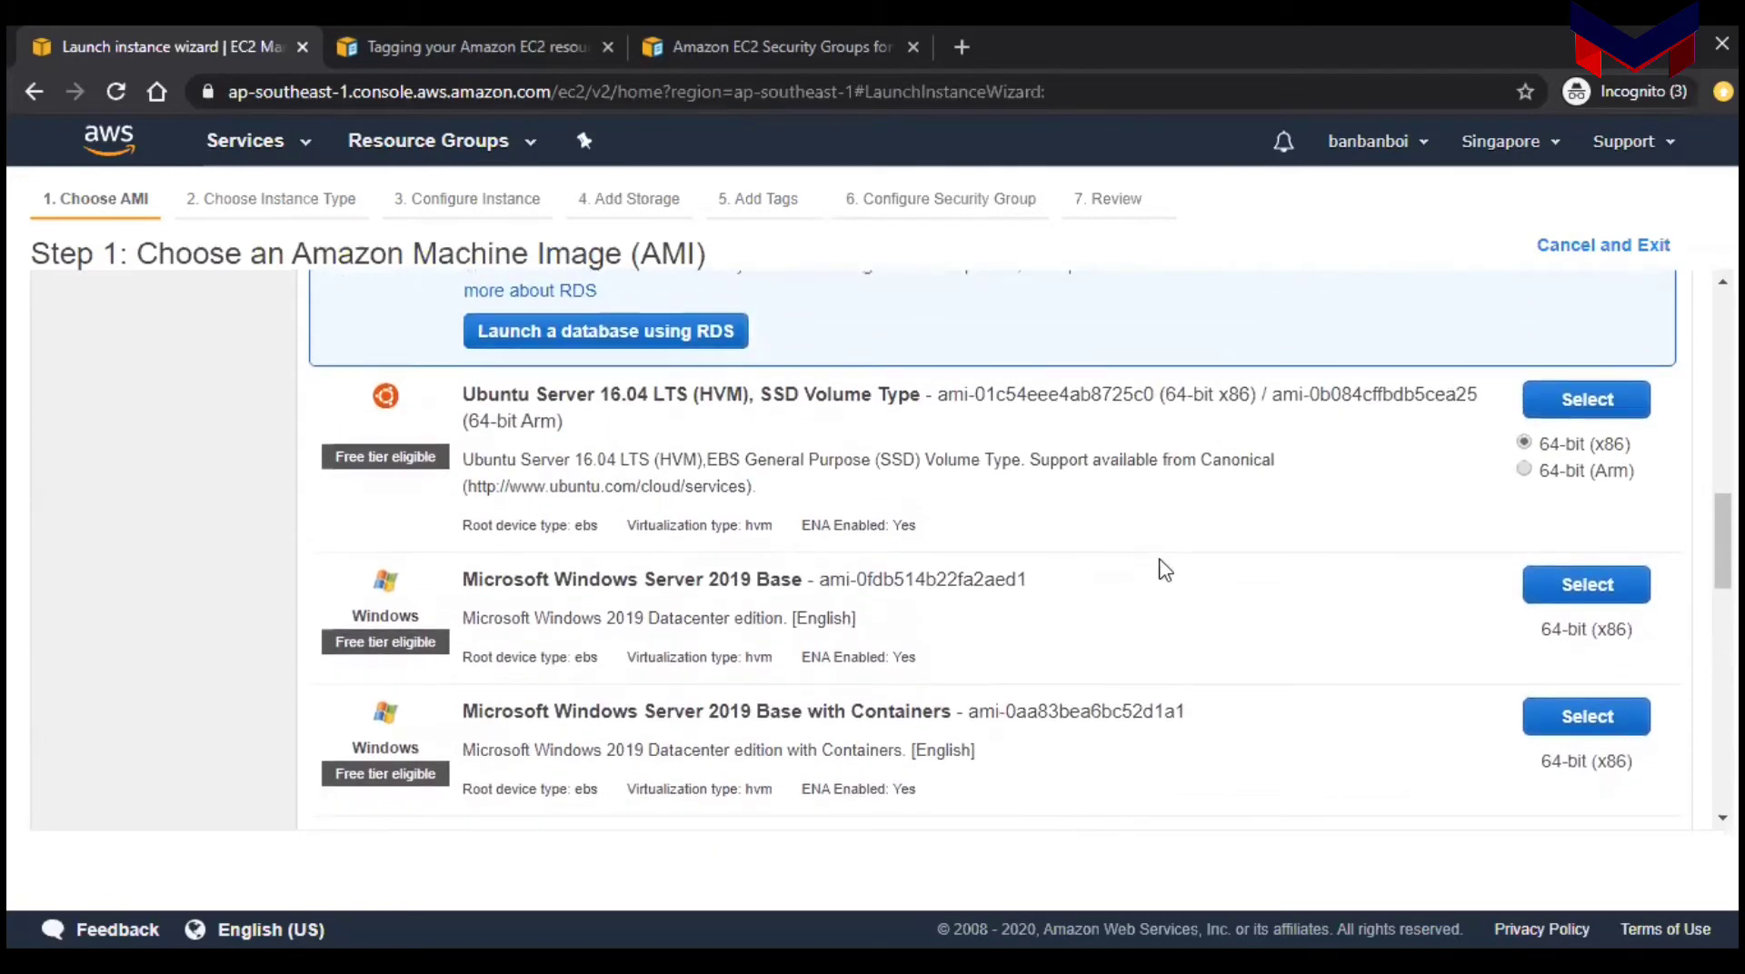
{"action": "left_click", "coordinate": [1548, 598]}
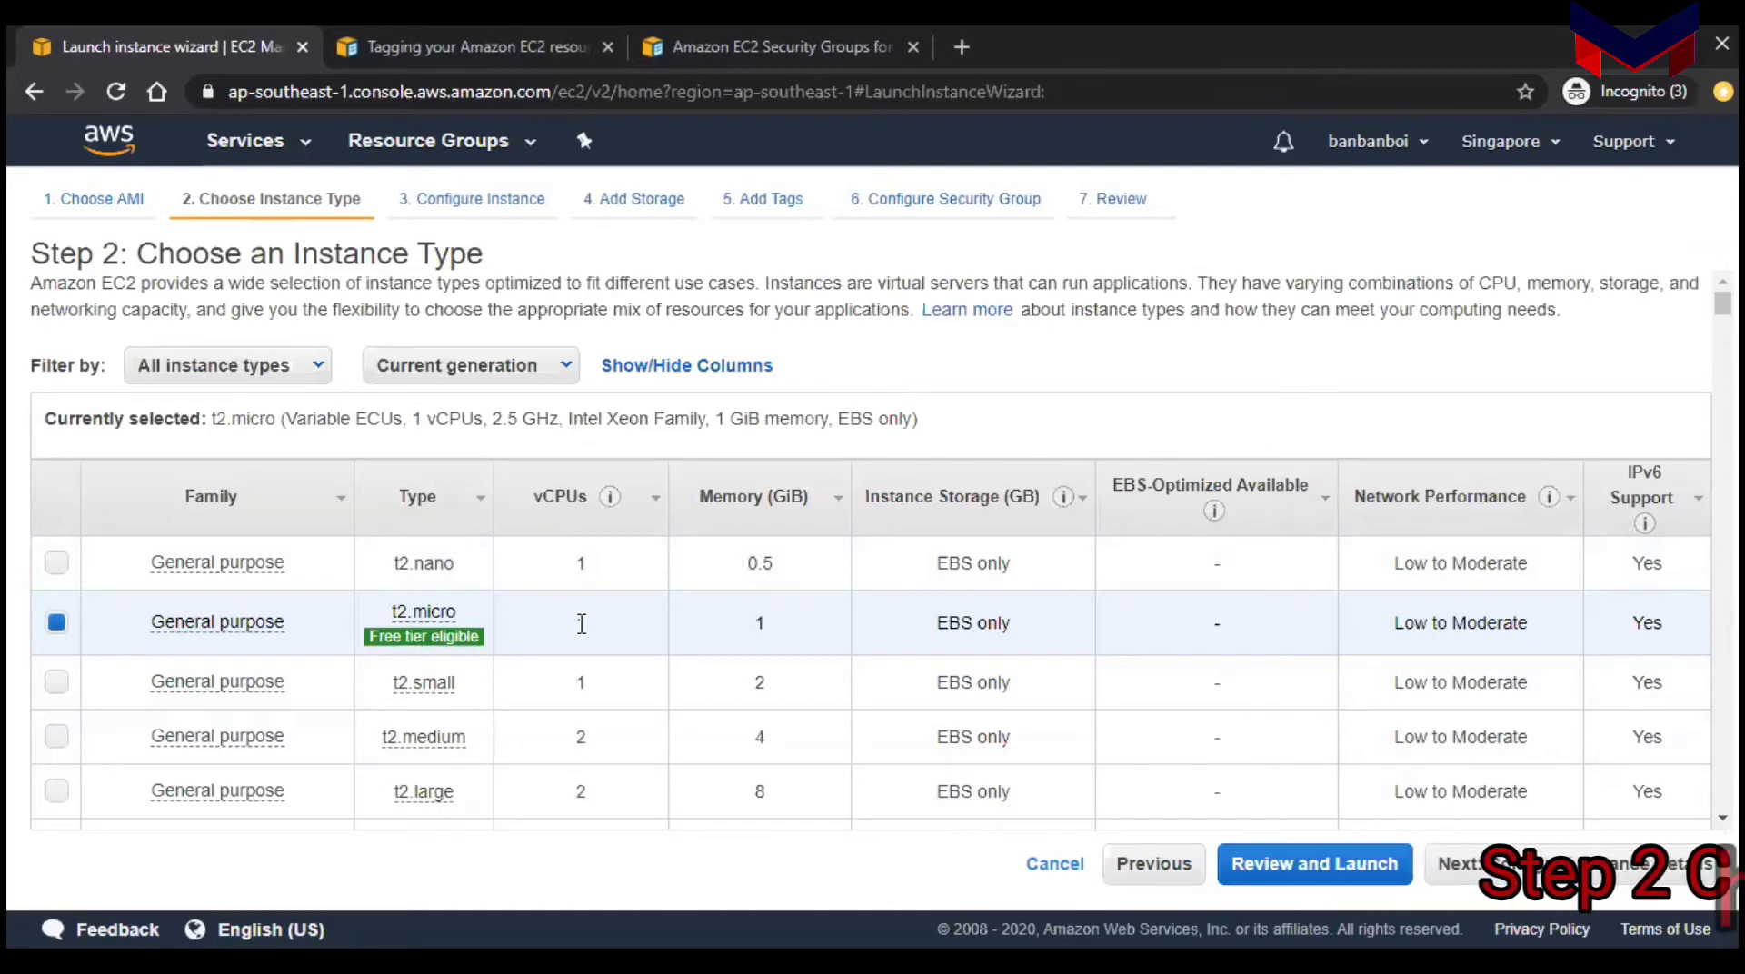
Step: Keep the free-tier t2.micro instance type and continue to the instance details
{"action": "left_click", "coordinate": [581, 624]}
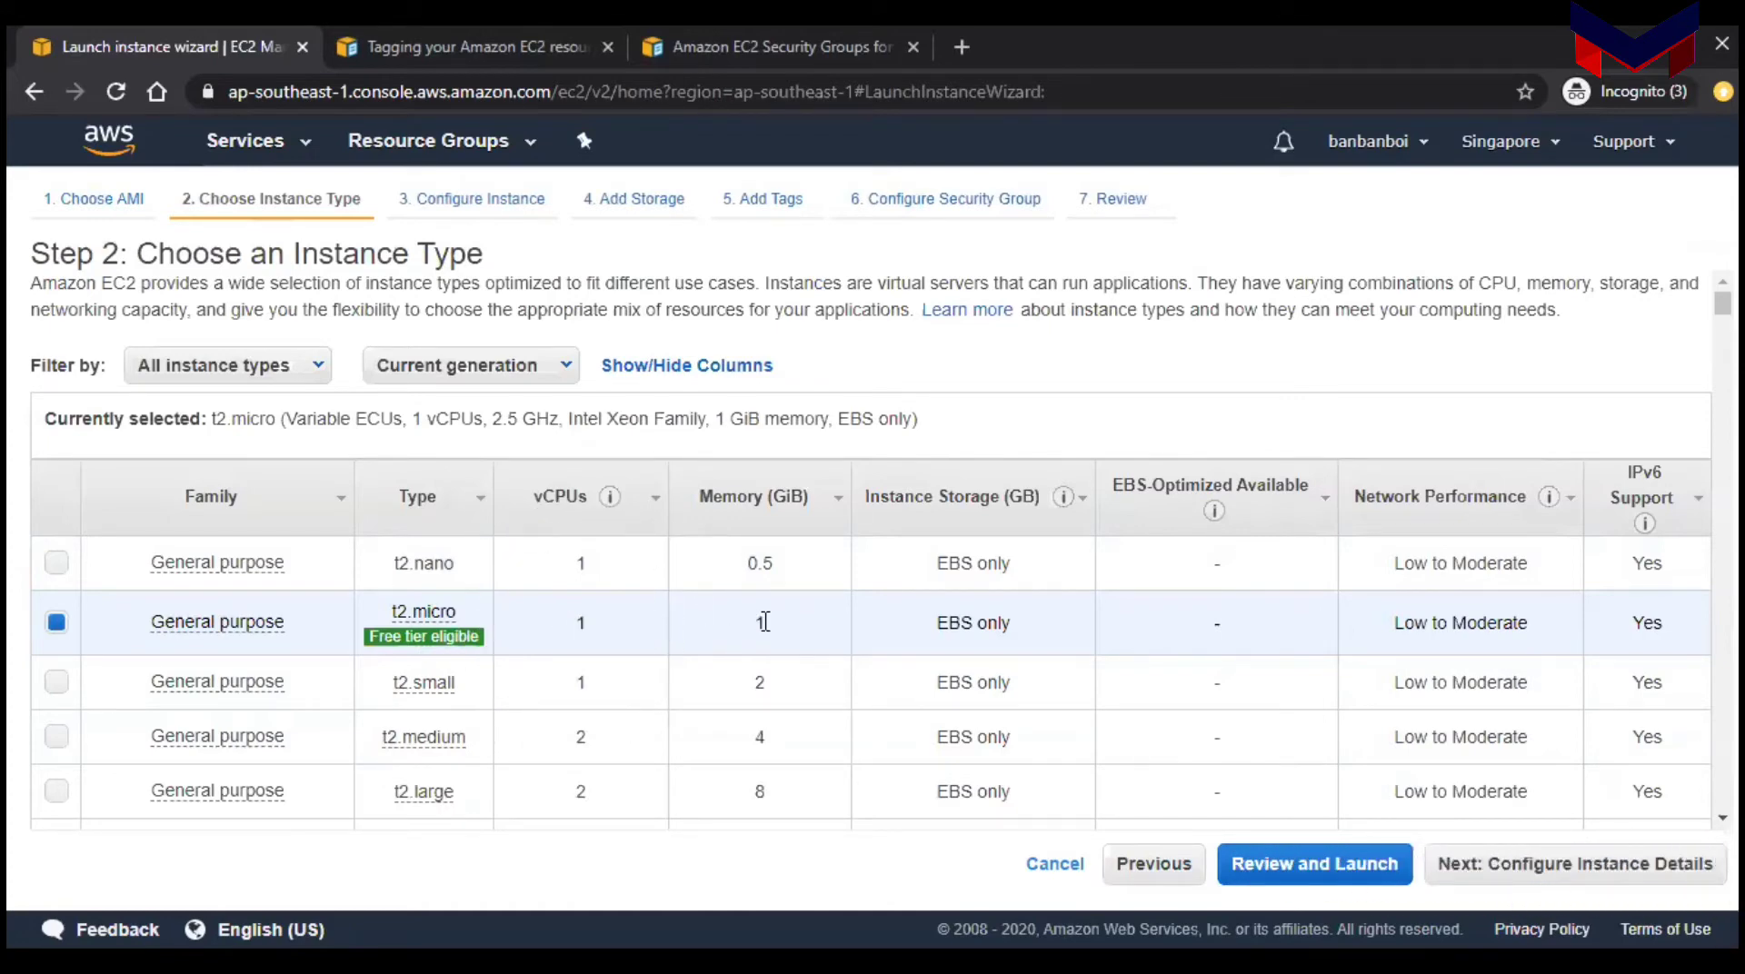
{"action": "left_click", "coordinate": [766, 621]}
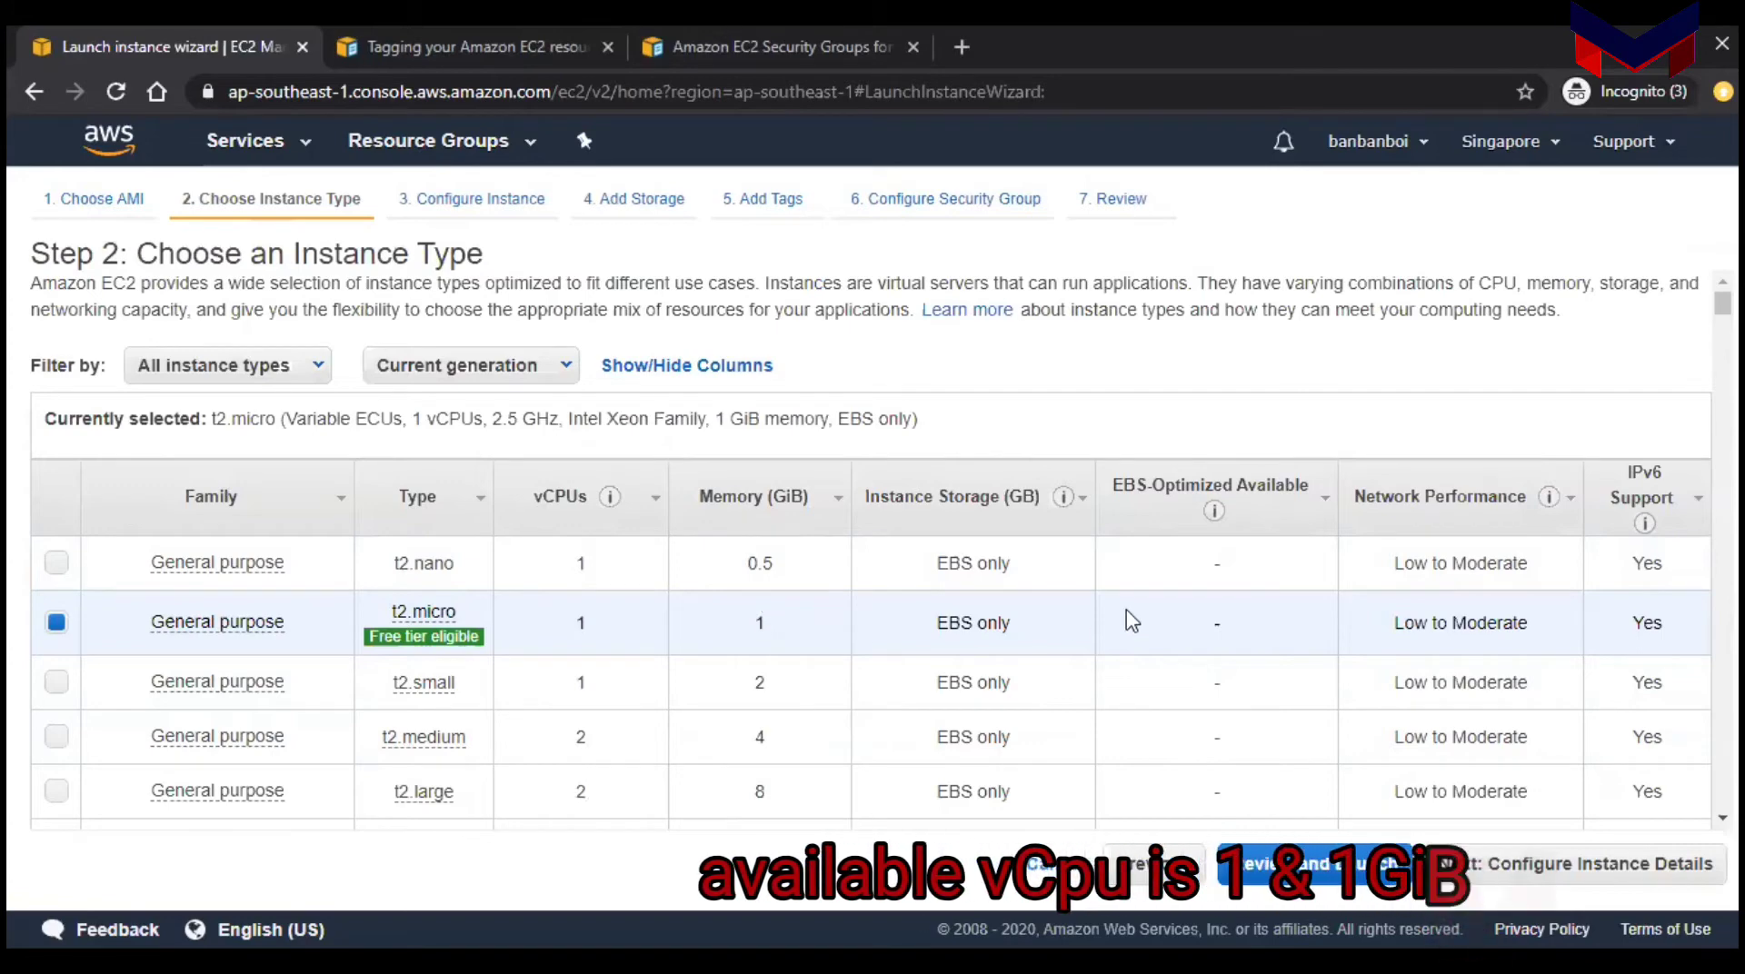
{"action": "scroll", "coordinate": [1132, 621], "scroll_direction": "down", "scroll_amount": 5}
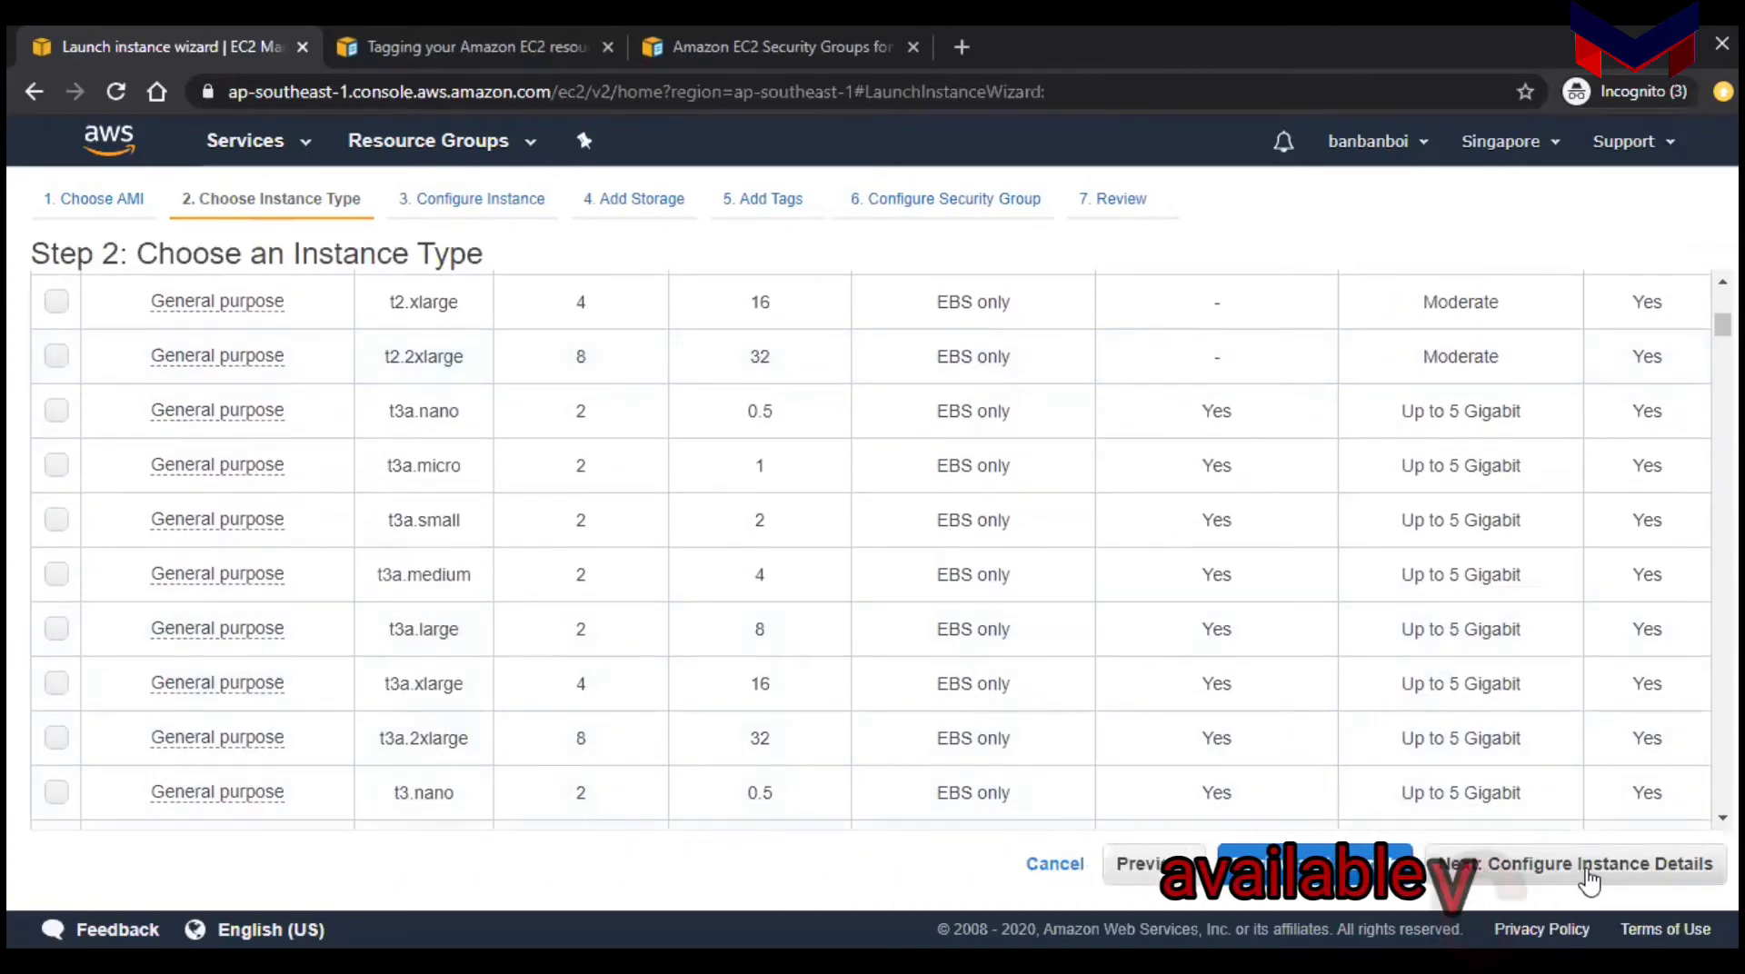
{"action": "left_click", "coordinate": [1586, 875]}
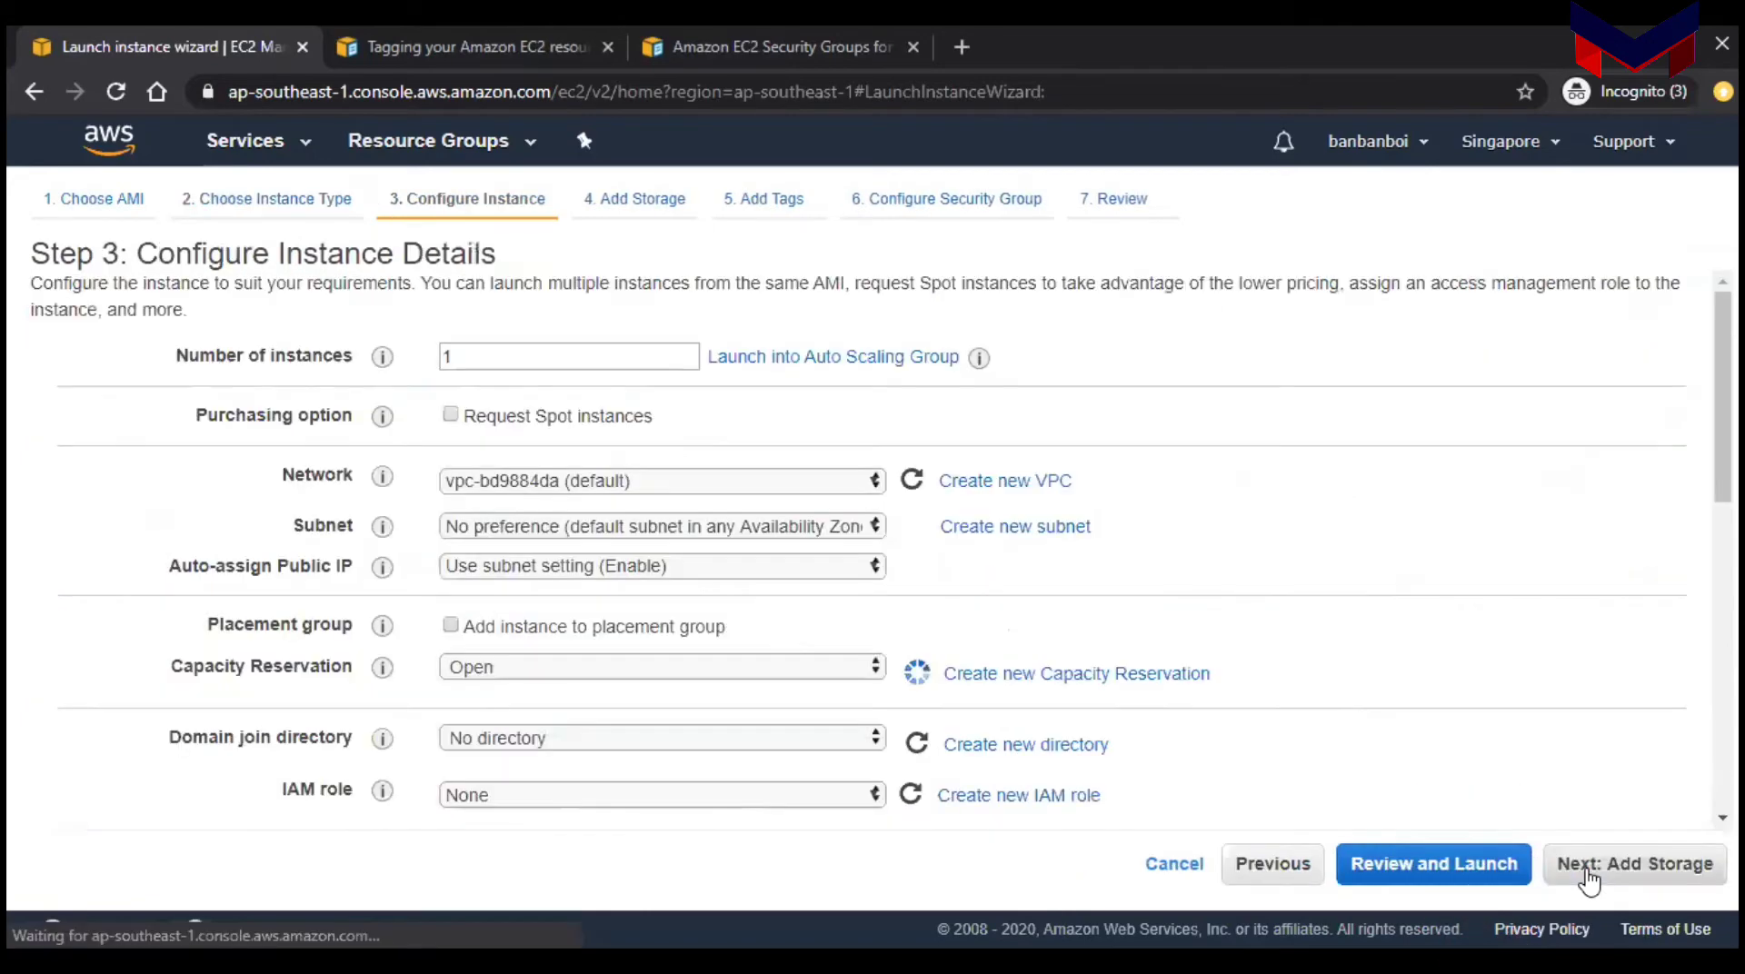
Step: Check the instance count, network, subnet and public IP options, keep all defaults, and continue to storage
{"action": "left_click", "coordinate": [459, 360]}
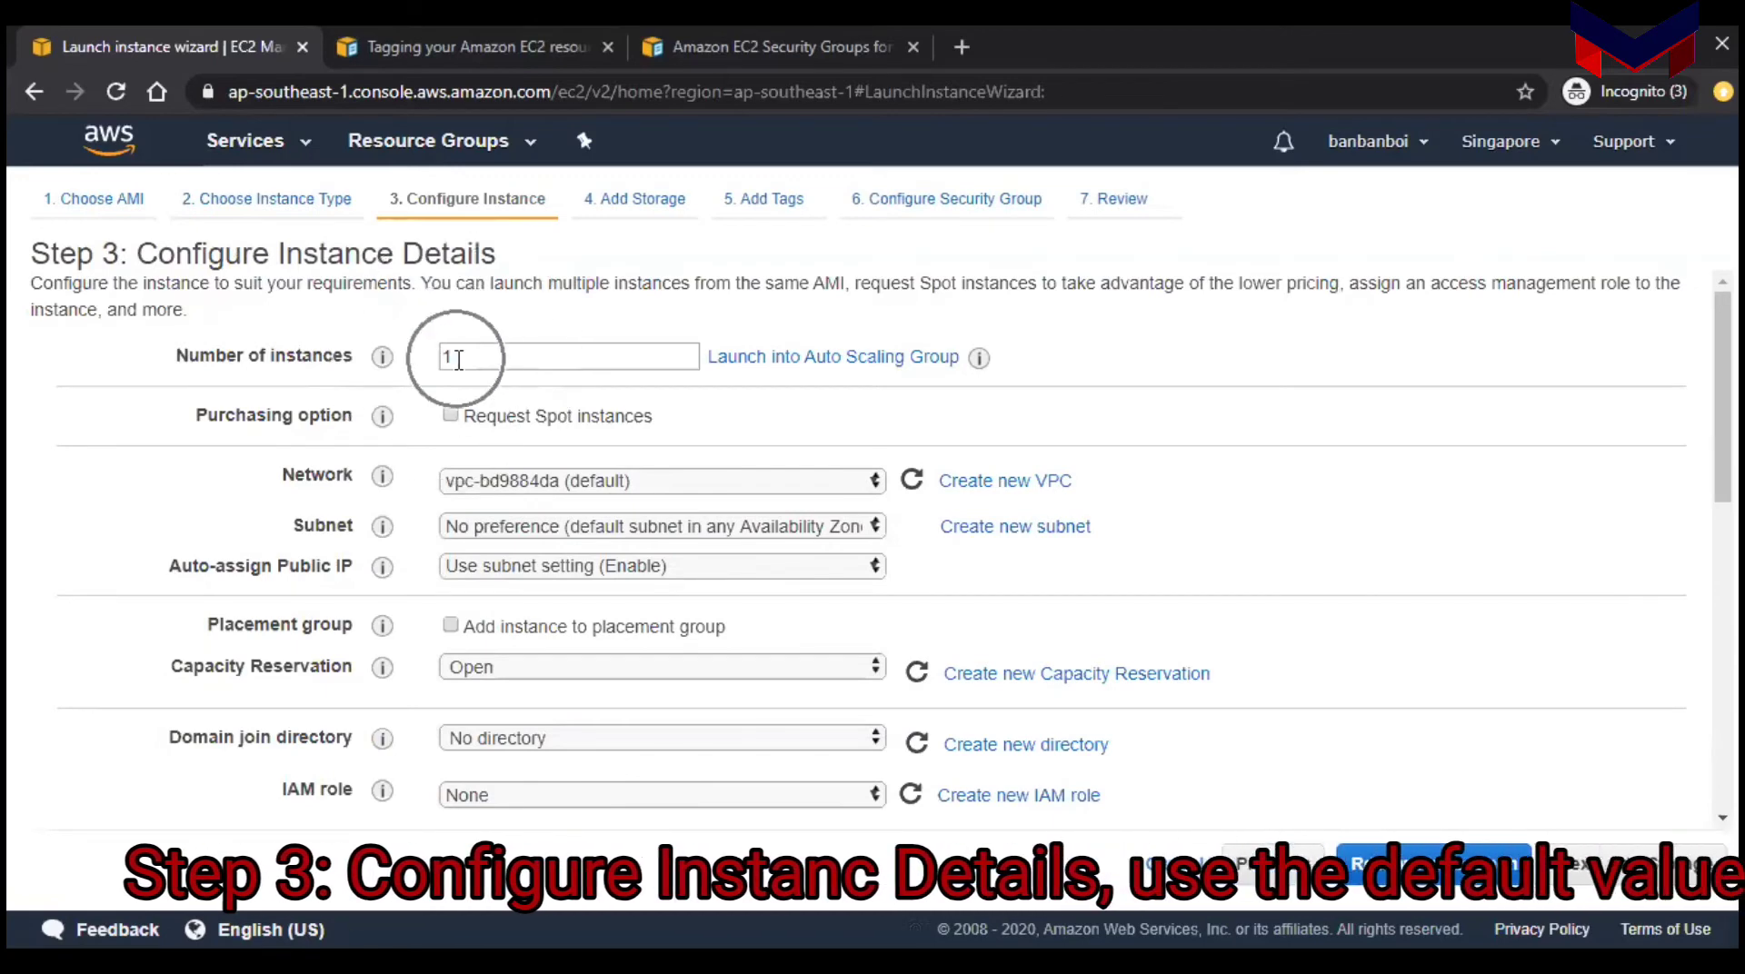
{"action": "left_click", "coordinate": [706, 483]}
{"action": "left_click", "coordinate": [711, 498]}
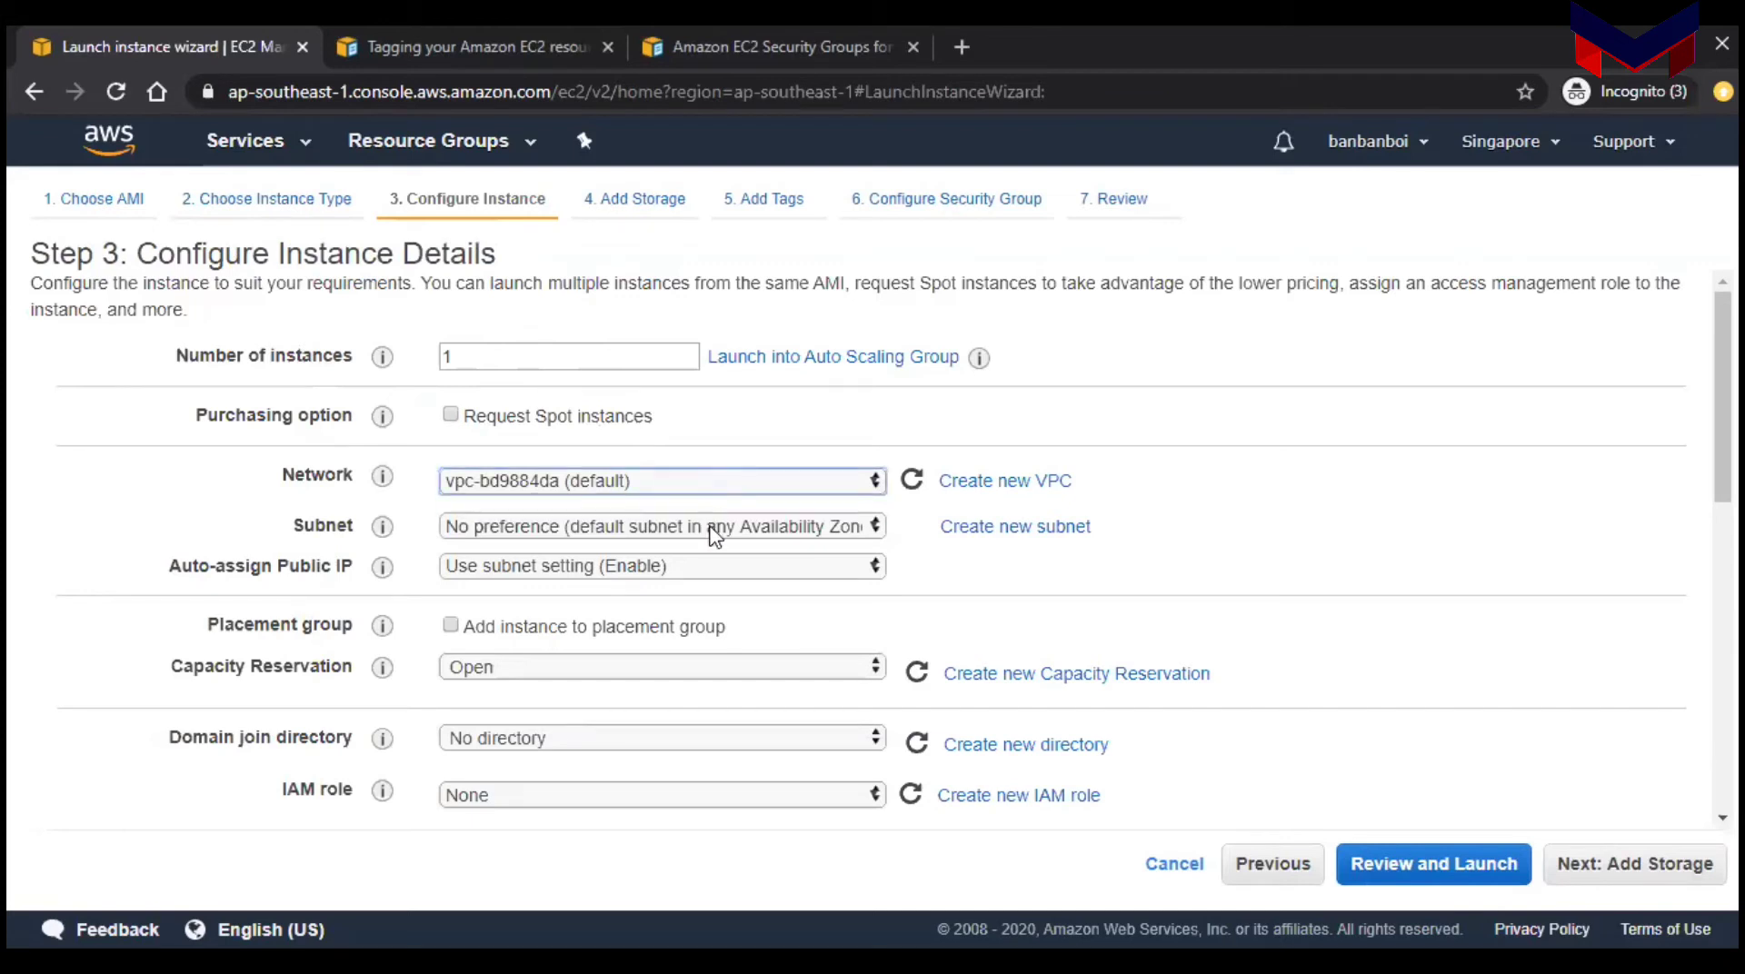
{"action": "left_click", "coordinate": [715, 532]}
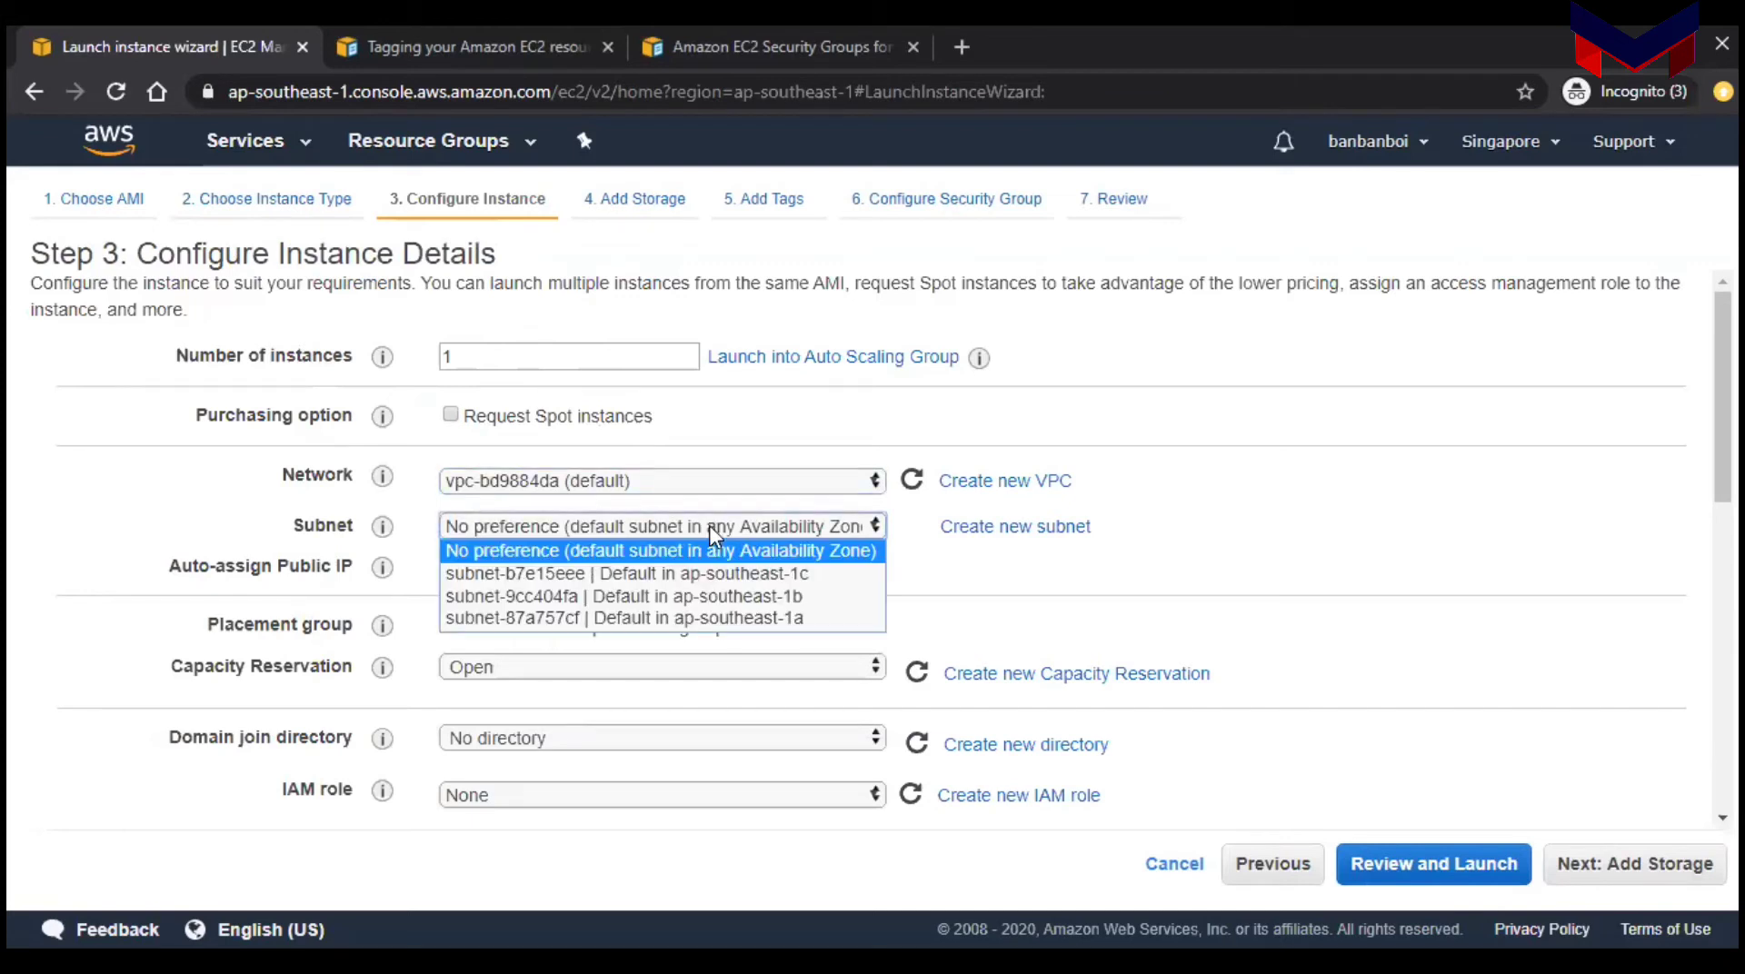
{"action": "left_click", "coordinate": [711, 531]}
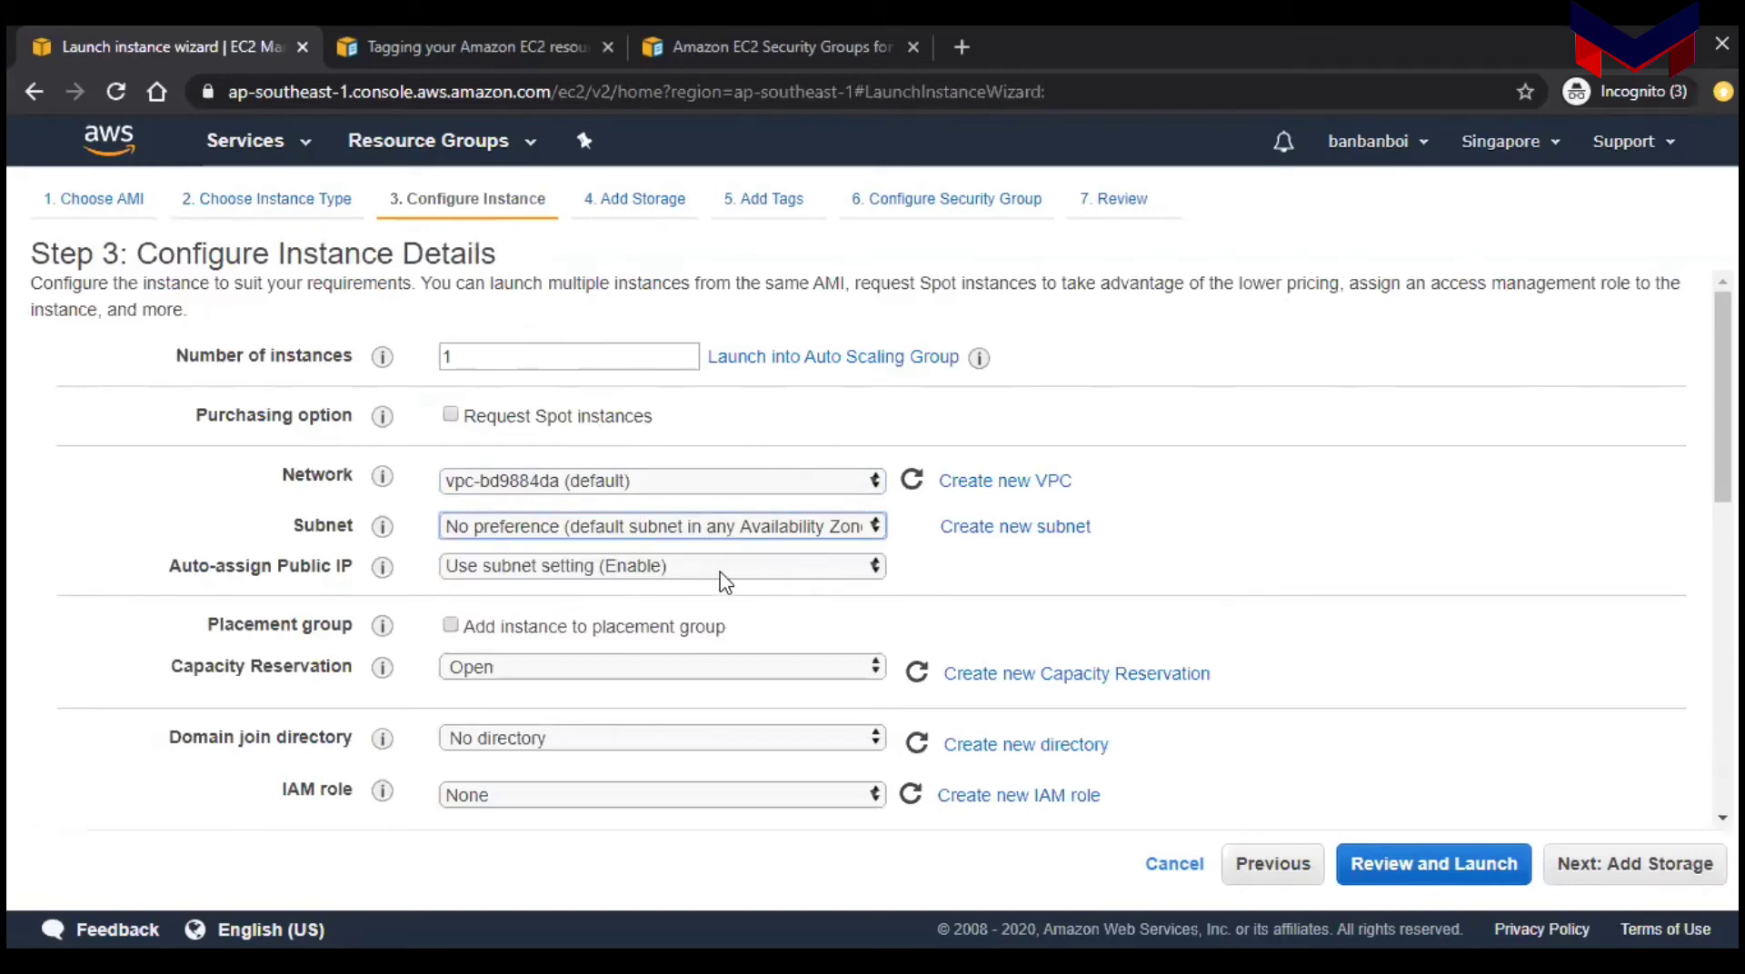
{"action": "left_click", "coordinate": [717, 565]}
{"action": "left_click", "coordinate": [720, 577]}
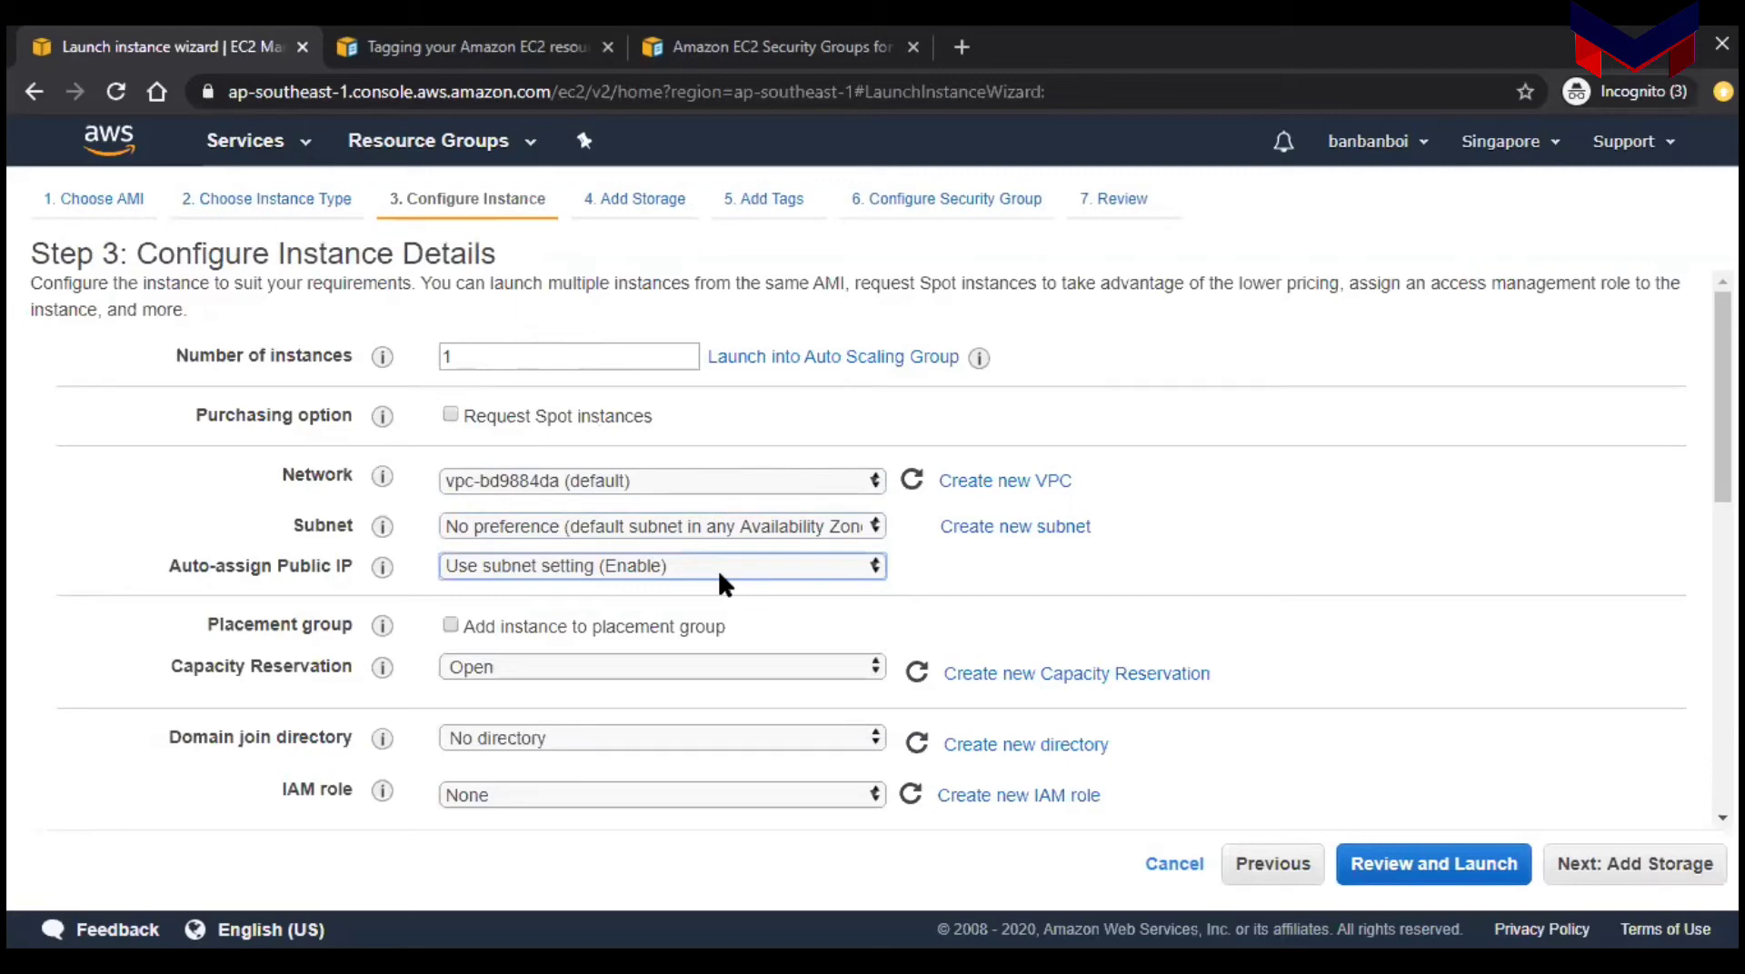
{"action": "scroll", "coordinate": [924, 741], "scroll_direction": "down", "scroll_amount": 2}
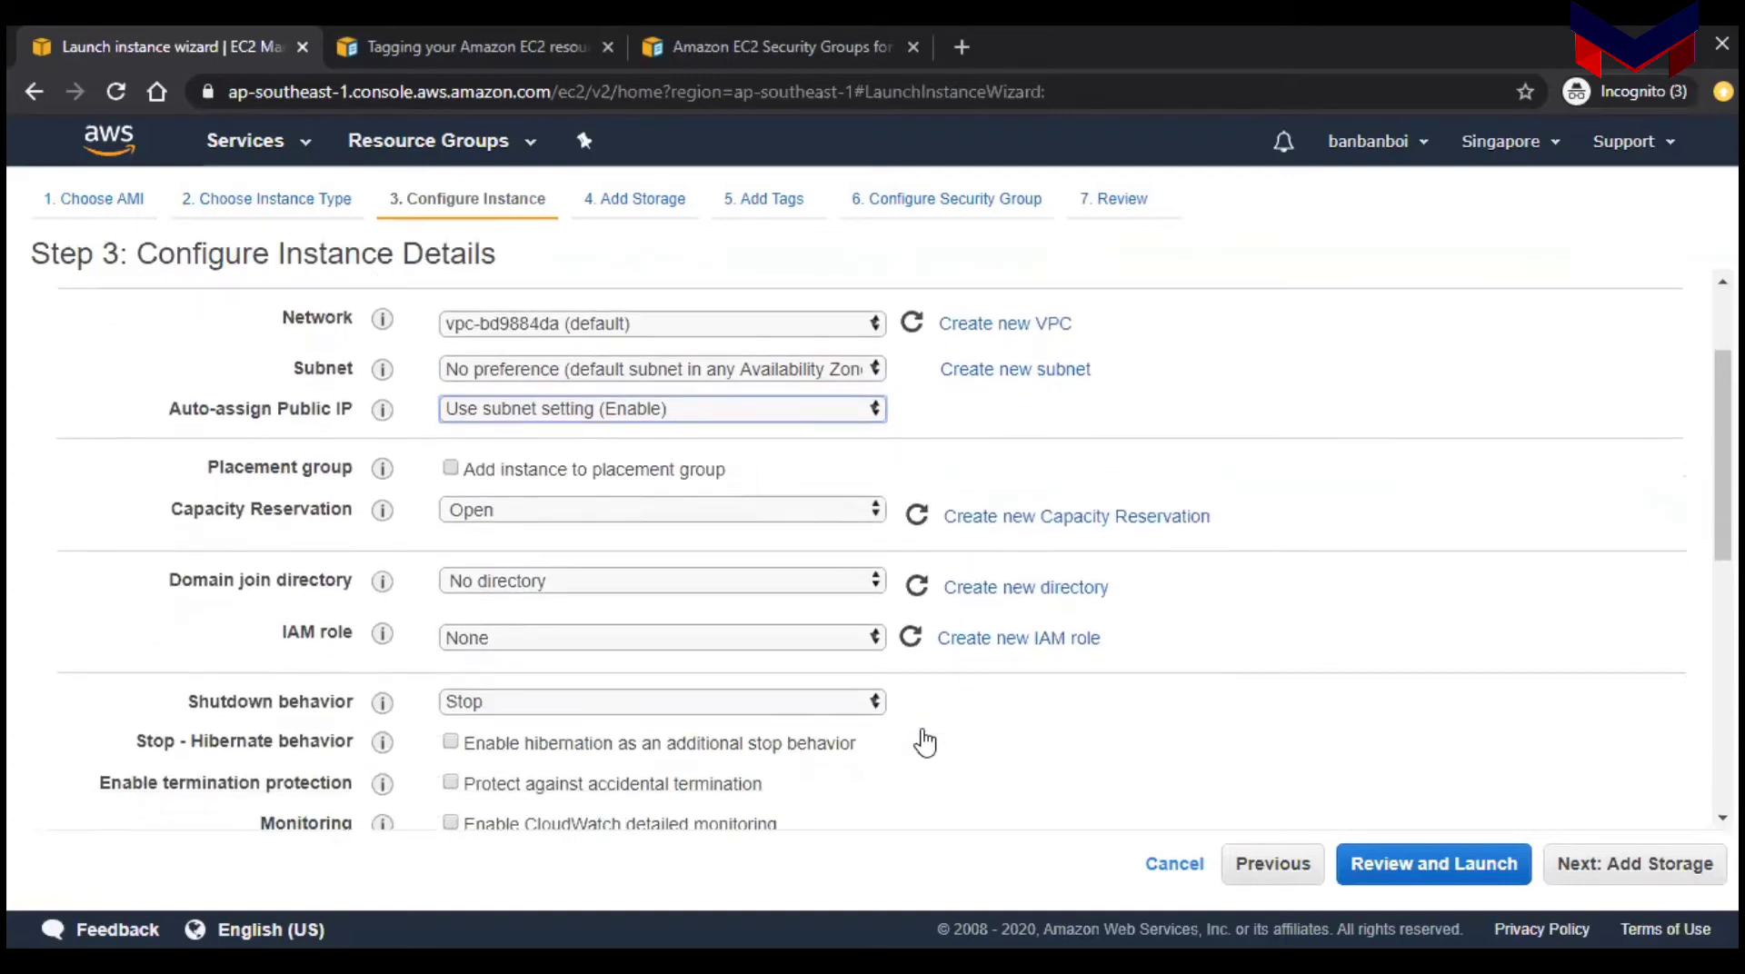
{"action": "scroll", "coordinate": [924, 741], "scroll_direction": "down", "scroll_amount": 6}
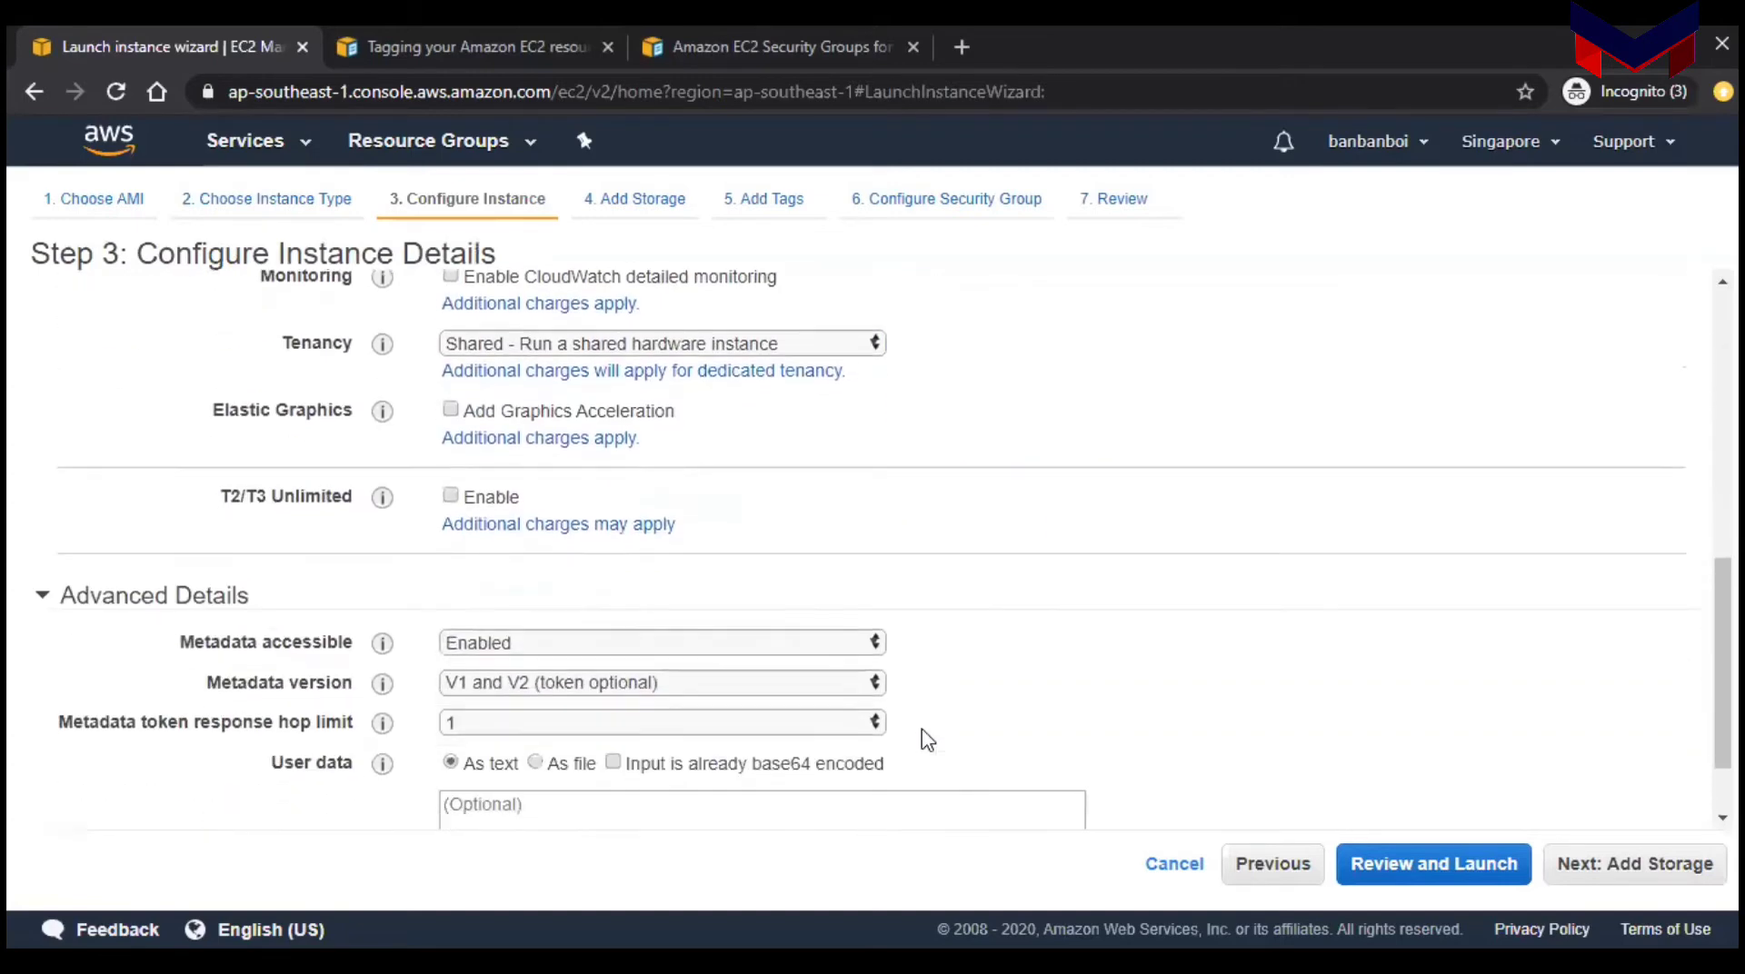
{"action": "scroll", "coordinate": [924, 741], "scroll_direction": "down", "scroll_amount": 1}
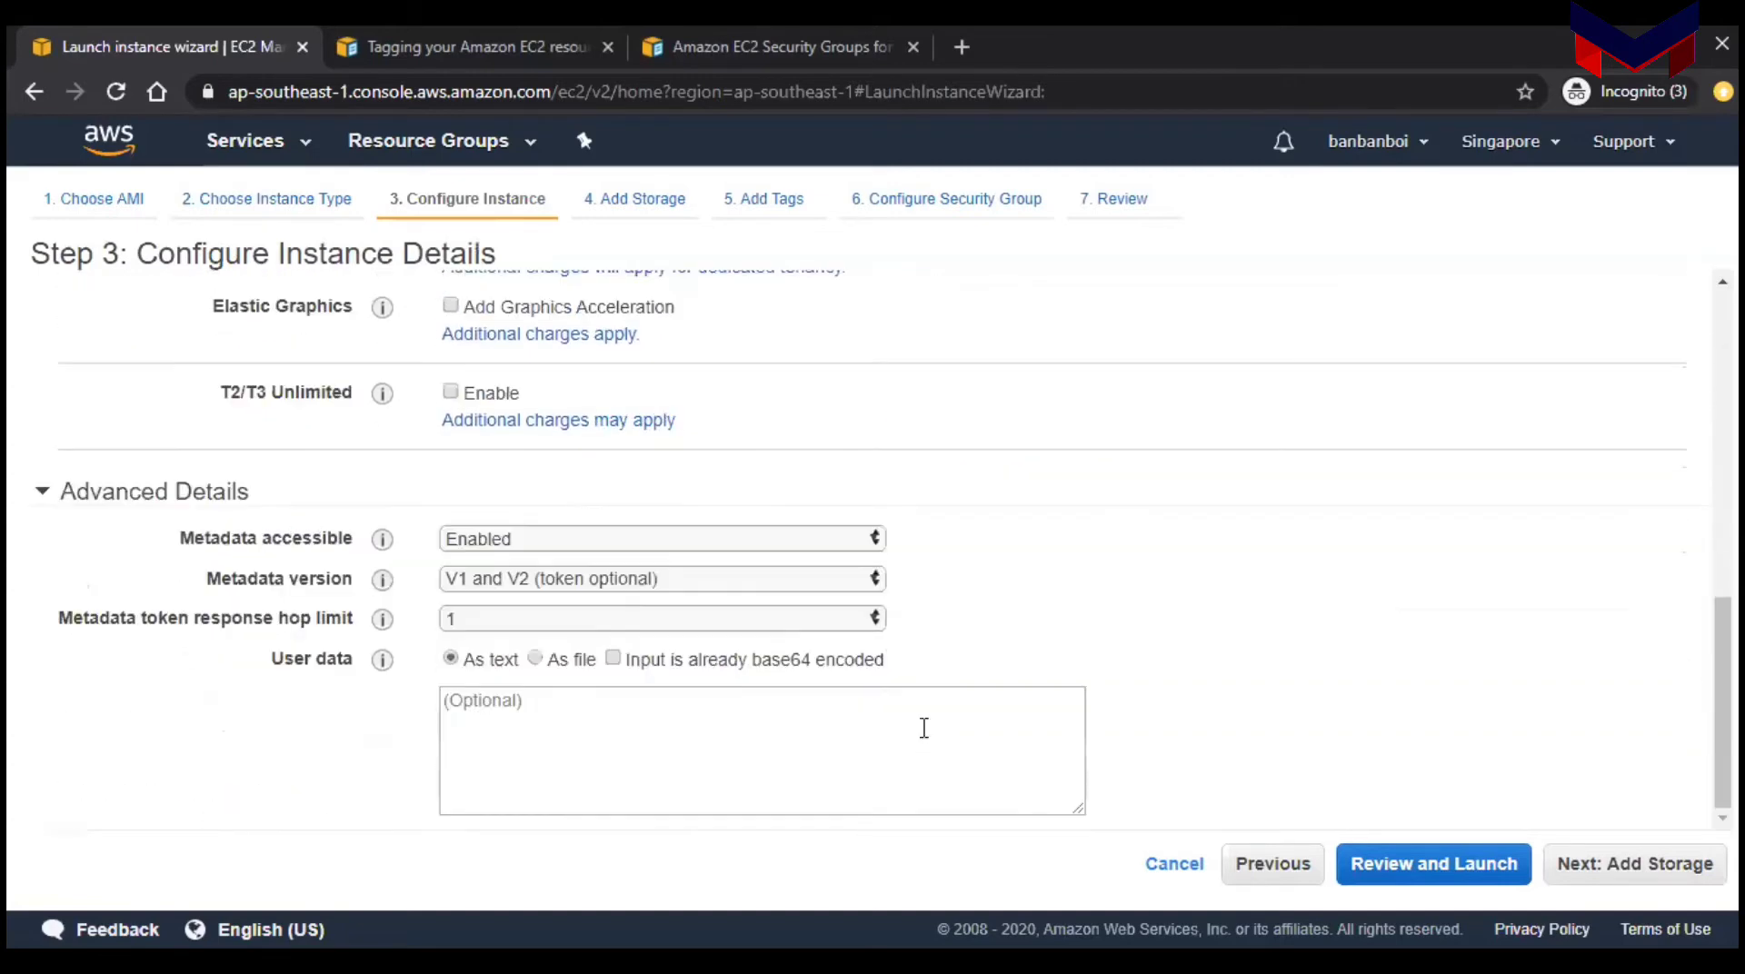
{"action": "left_click", "coordinate": [1619, 886]}
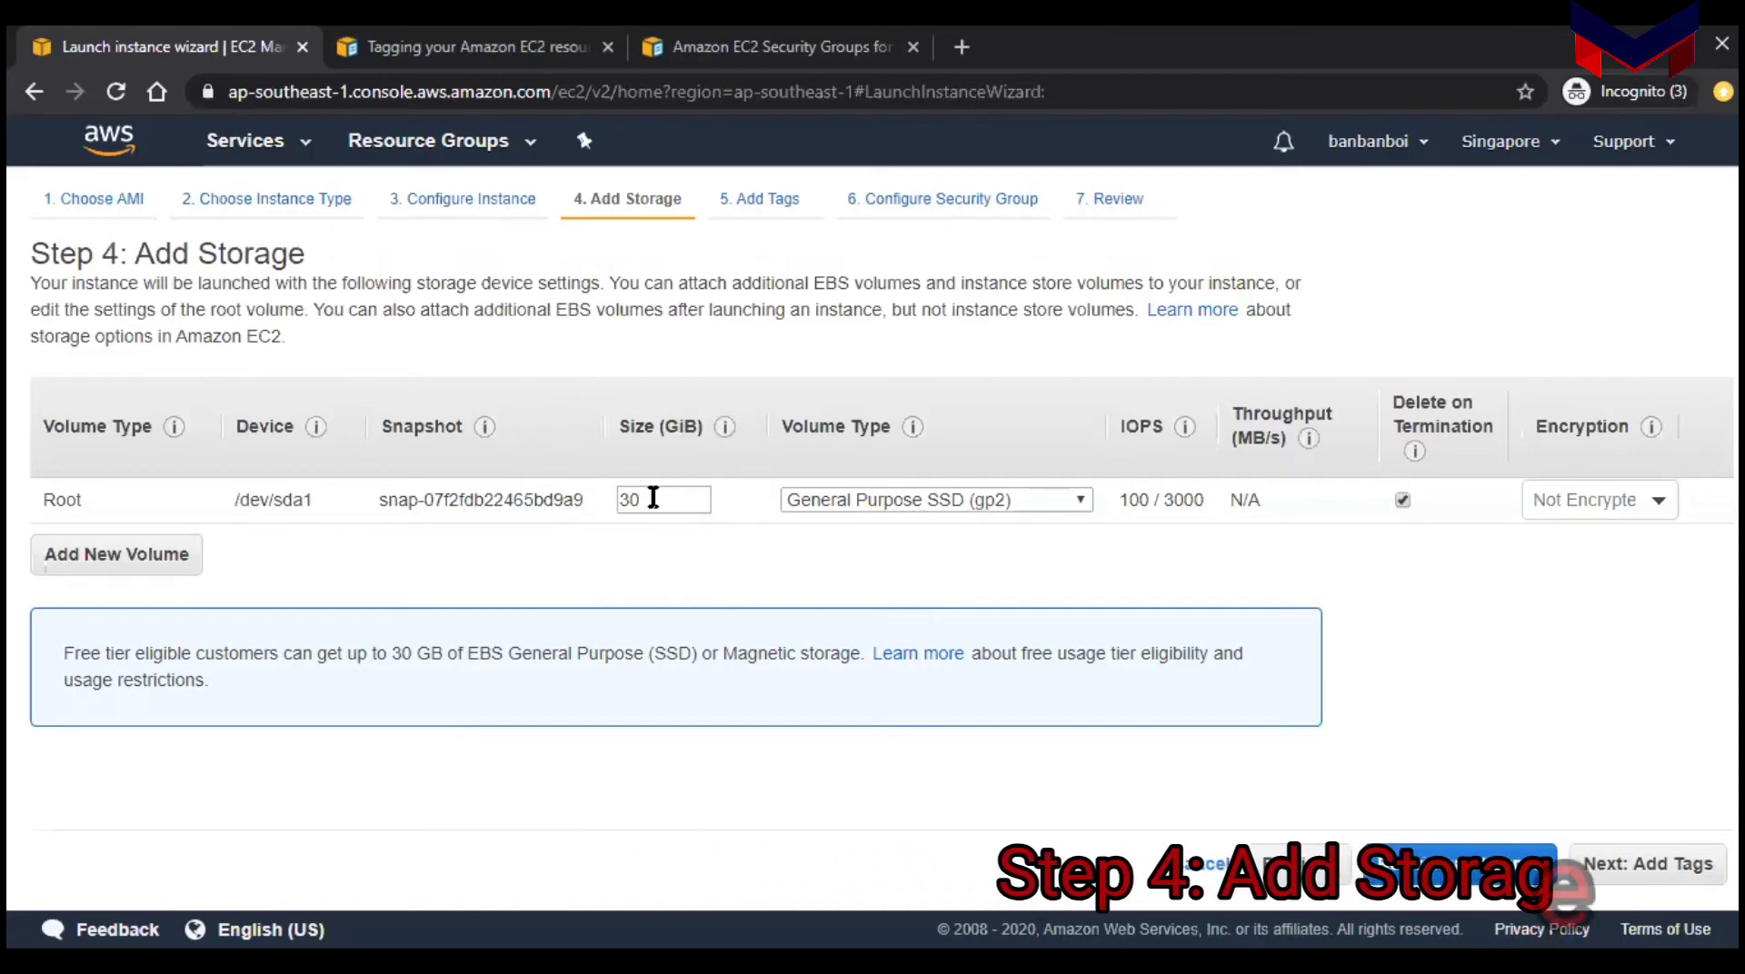
Step: Accept the default 30 GiB root volume and add a tag with key Name and value windows2012base
{"action": "left_click", "coordinate": [1681, 891]}
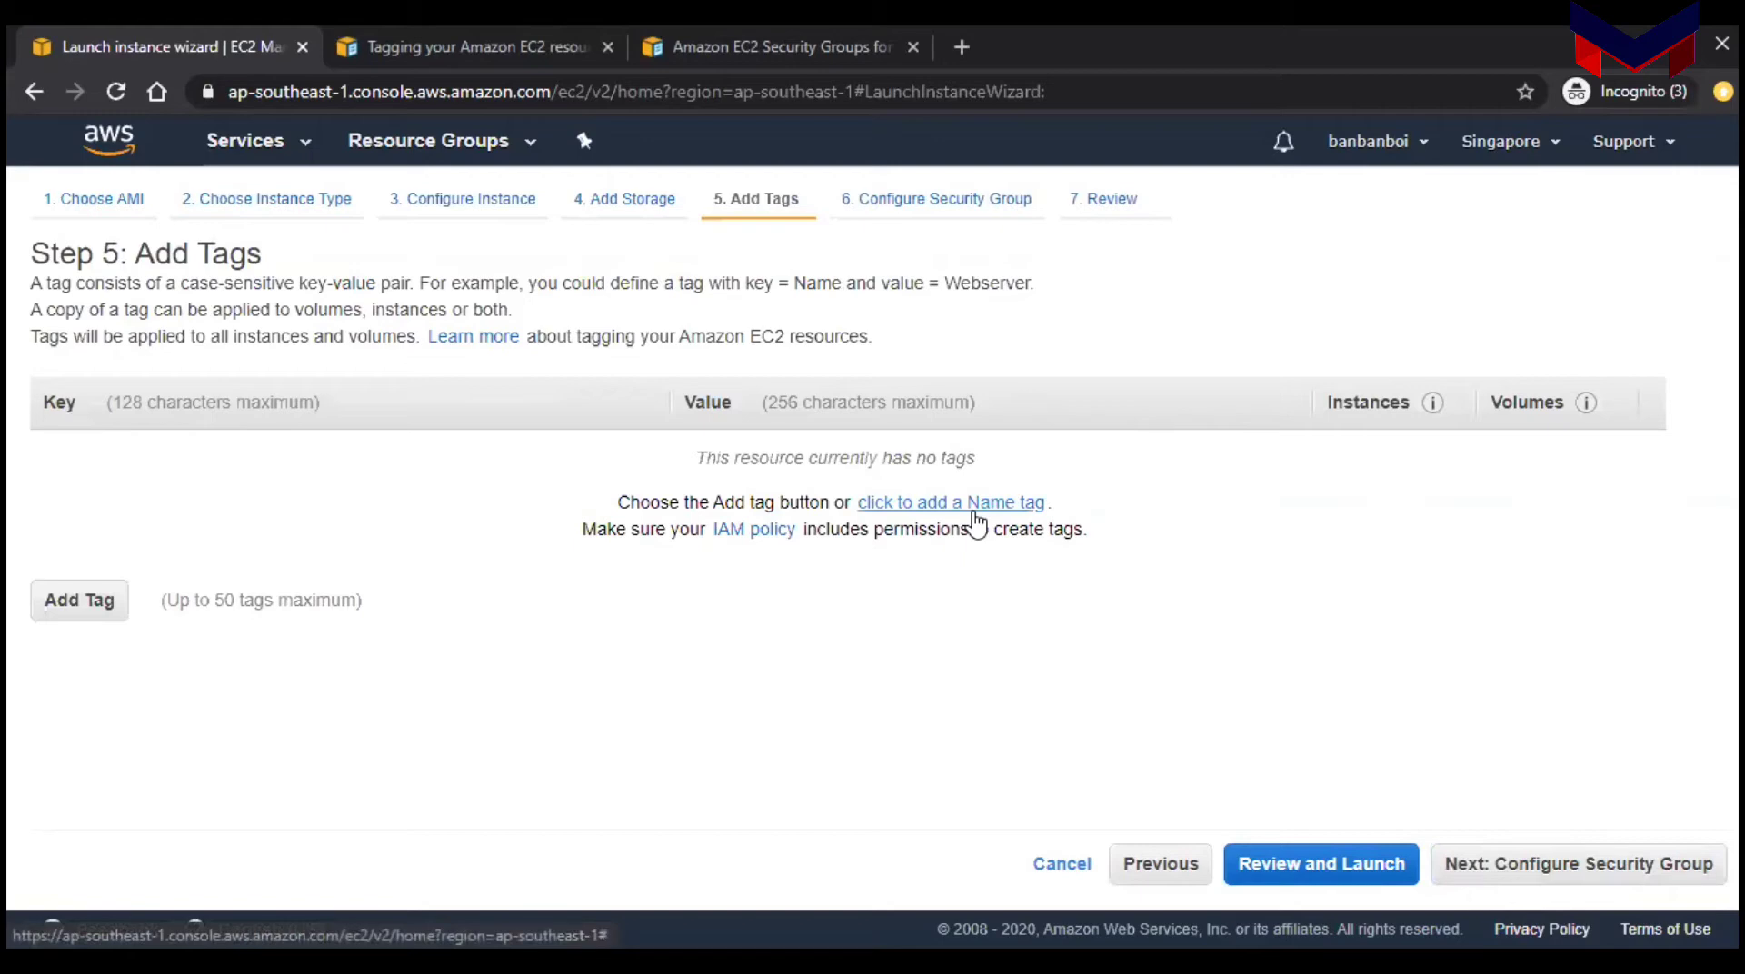
{"action": "left_click", "coordinate": [81, 600]}
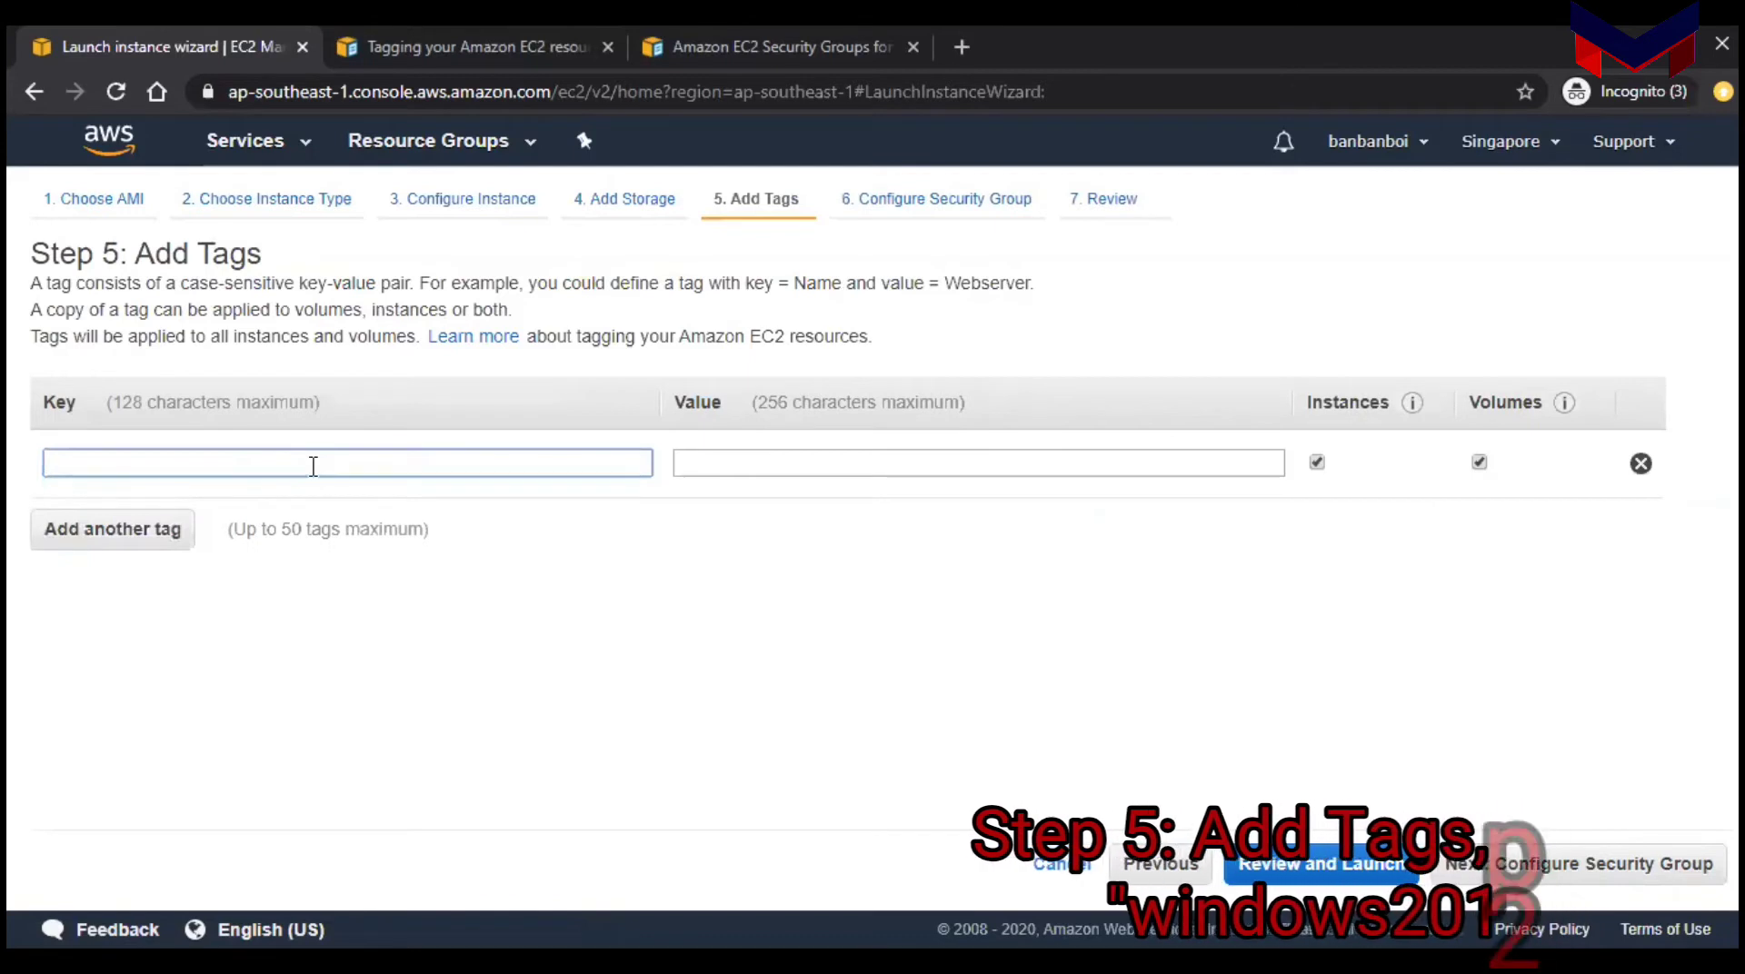
{"action": "type", "text": "Name"}
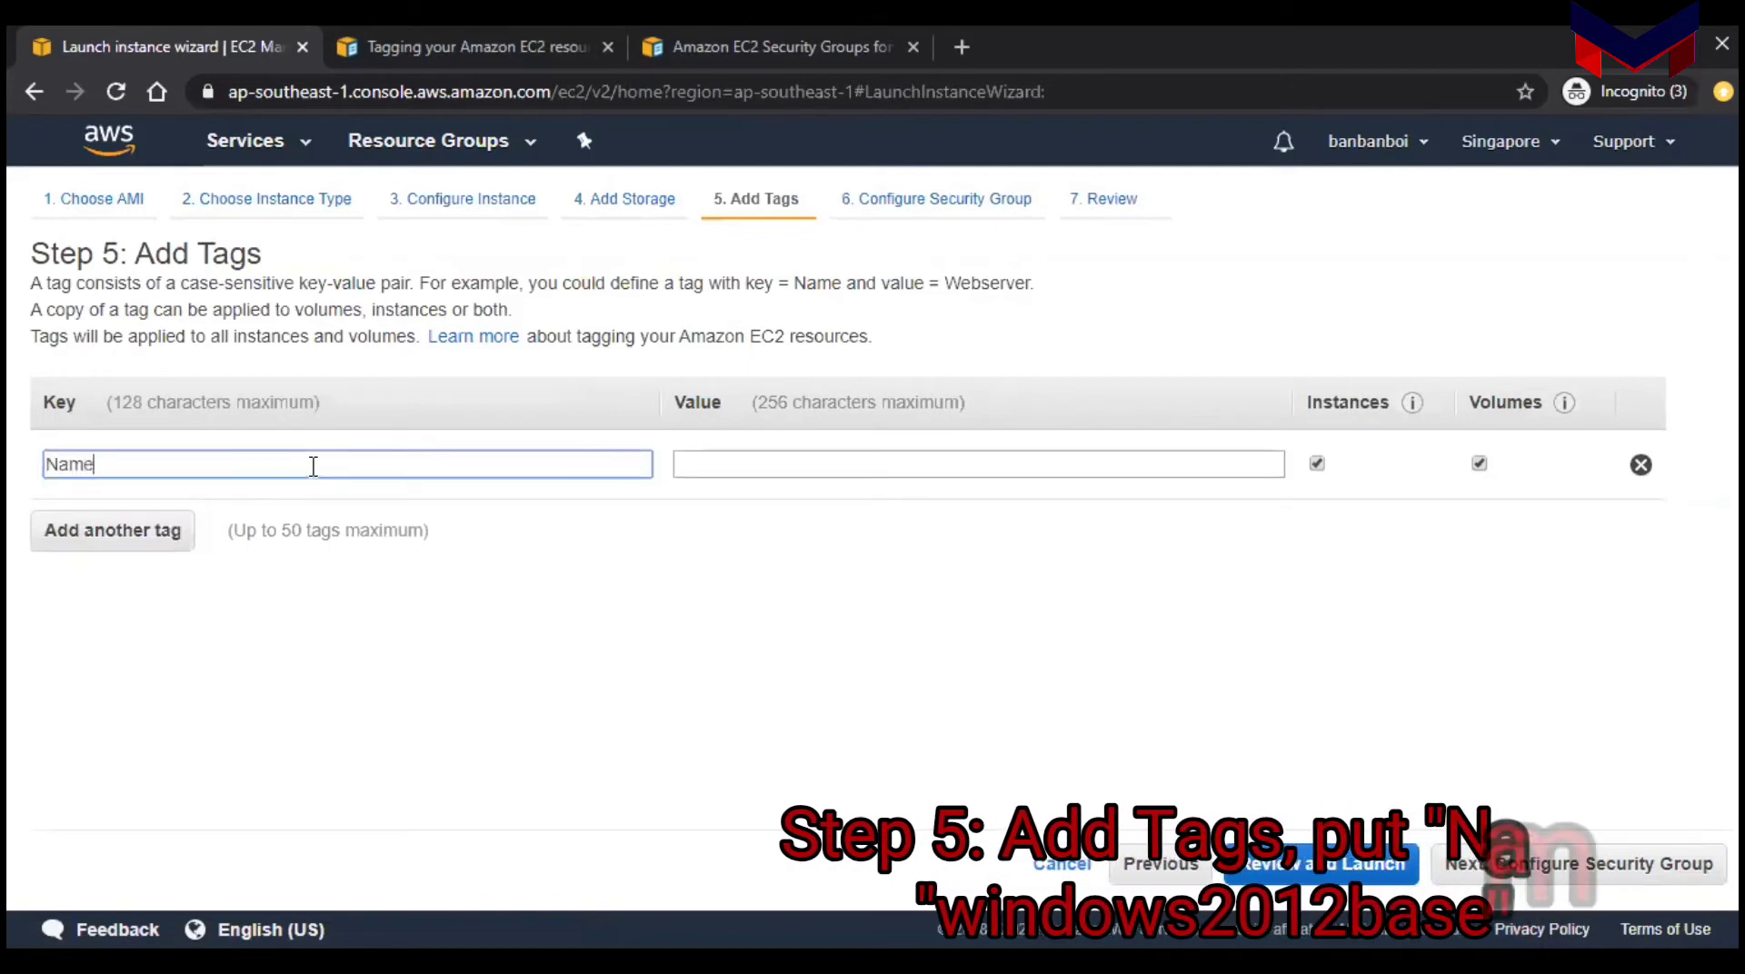
{"action": "left_click", "coordinate": [724, 463]}
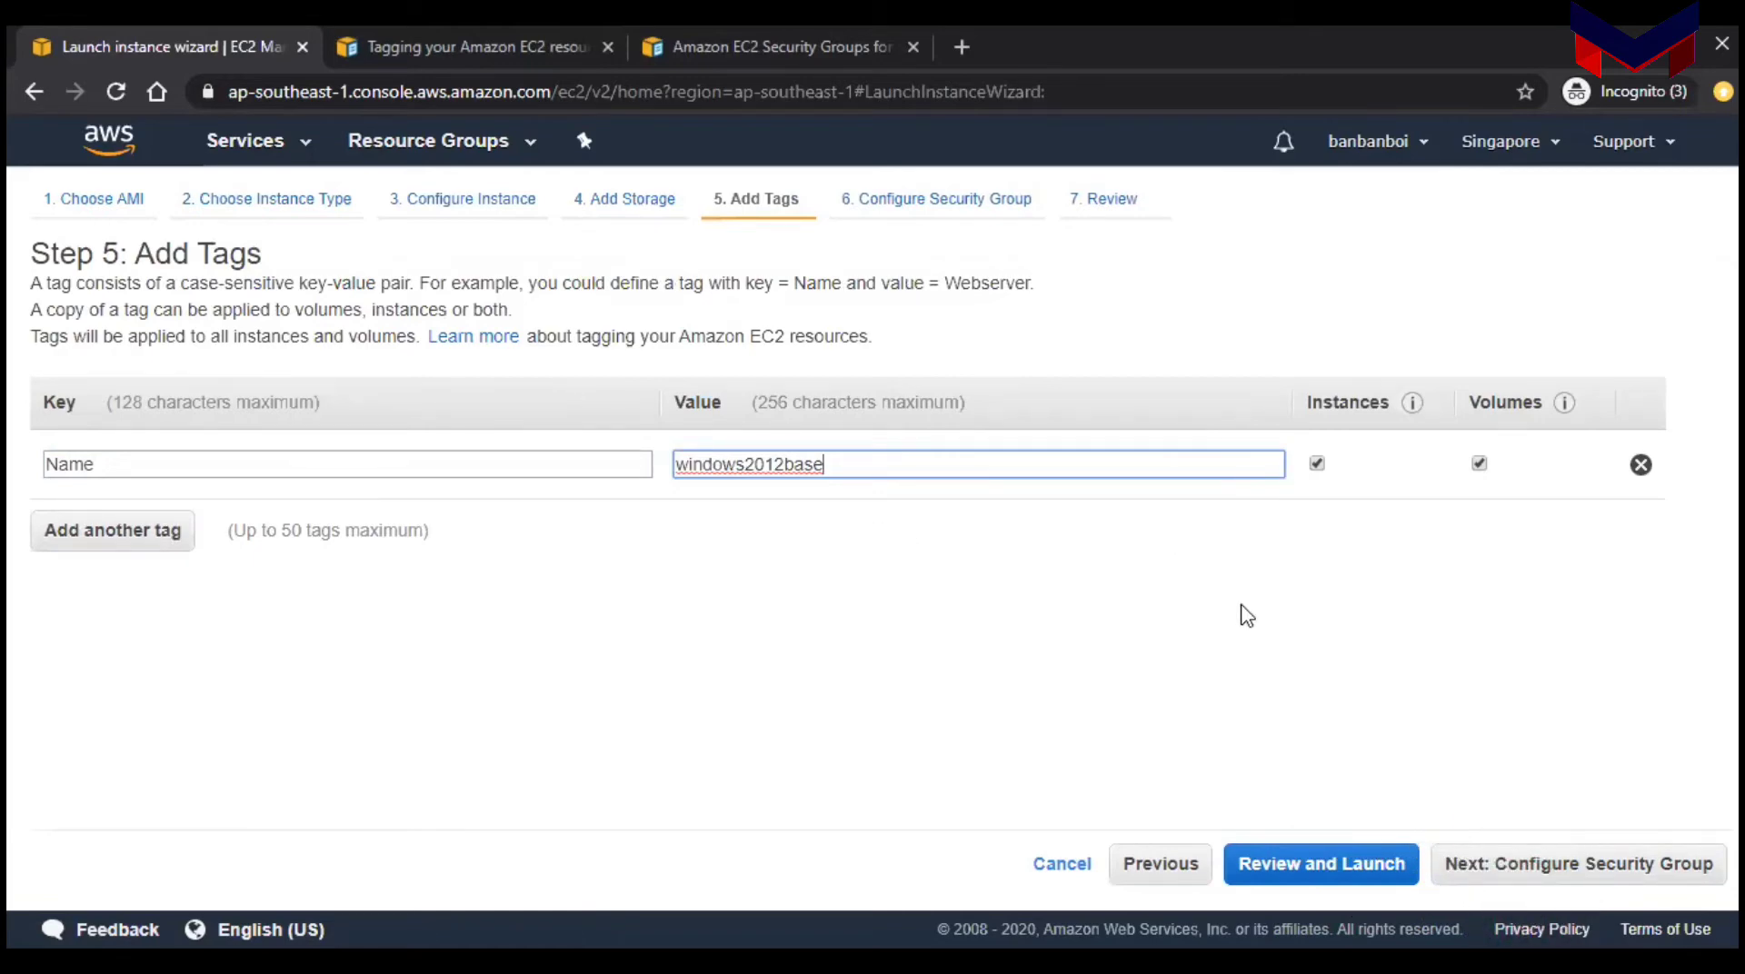
Step: Accept the new security group with its default RDP rule from source 0.0.0.0/0 and proceed to the launch review
{"action": "left_click", "coordinate": [1546, 864]}
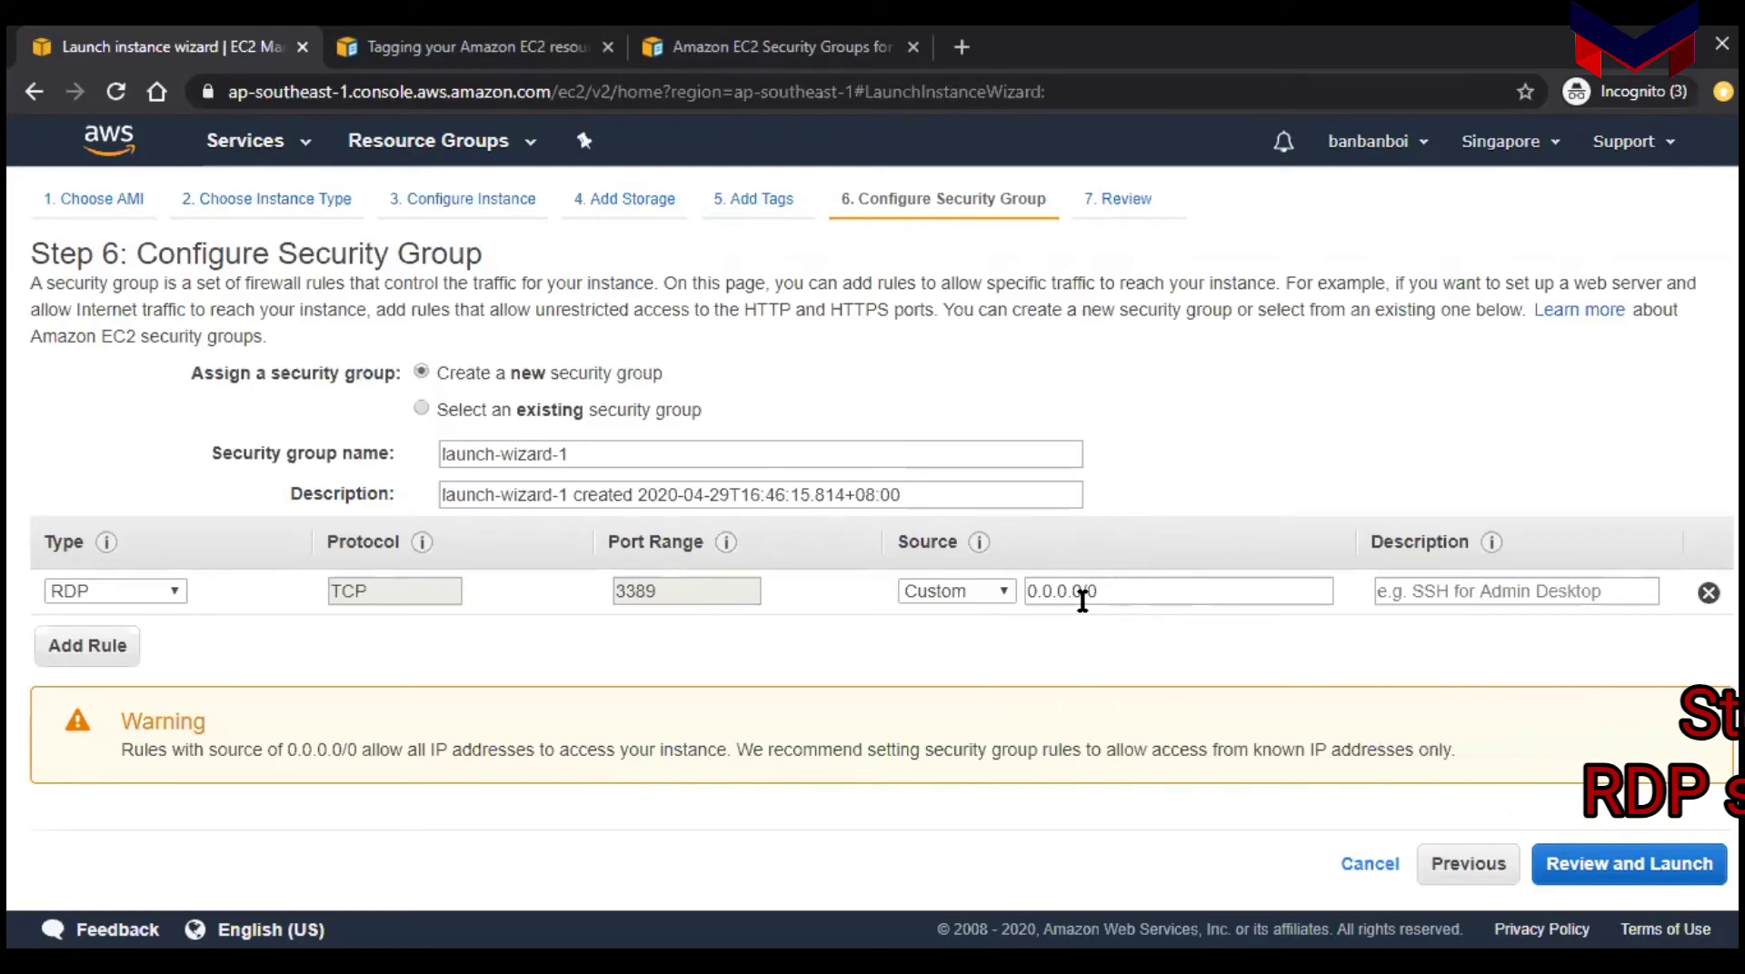
{"action": "left_click", "coordinate": [1611, 875]}
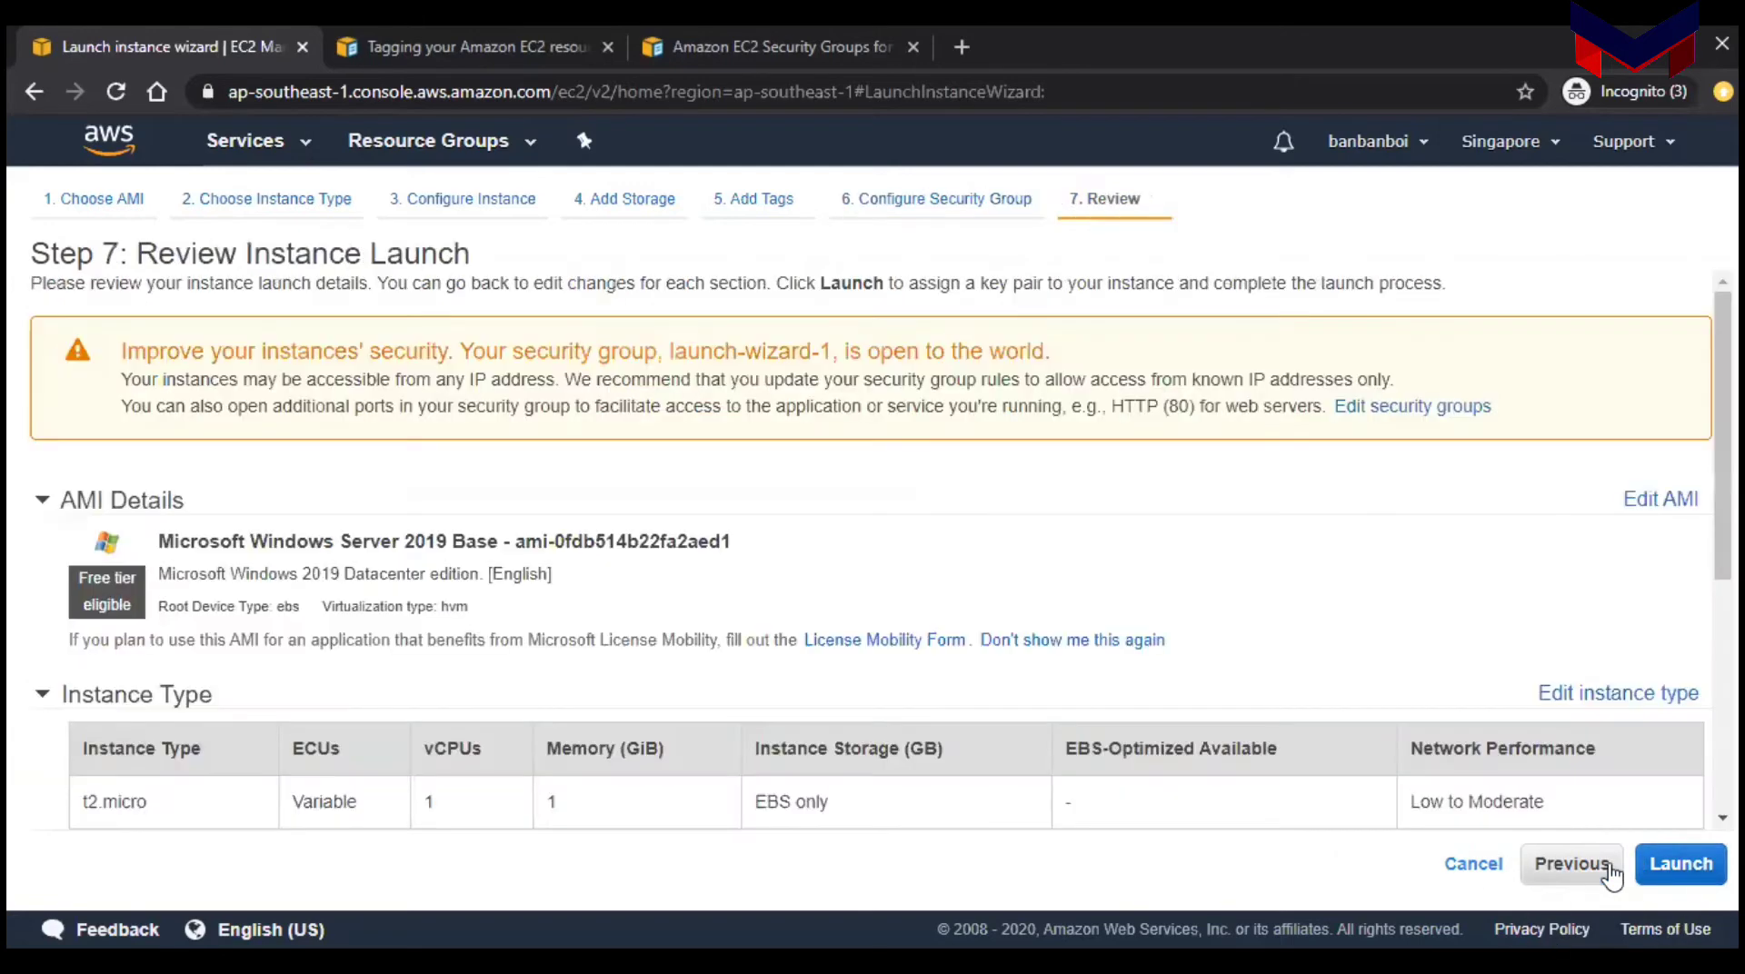
Step: Review the AMI, instance type and security group details, then proceed with the launch to the key pair selection
{"action": "scroll", "coordinate": [1312, 734], "scroll_direction": "down", "scroll_amount": 1}
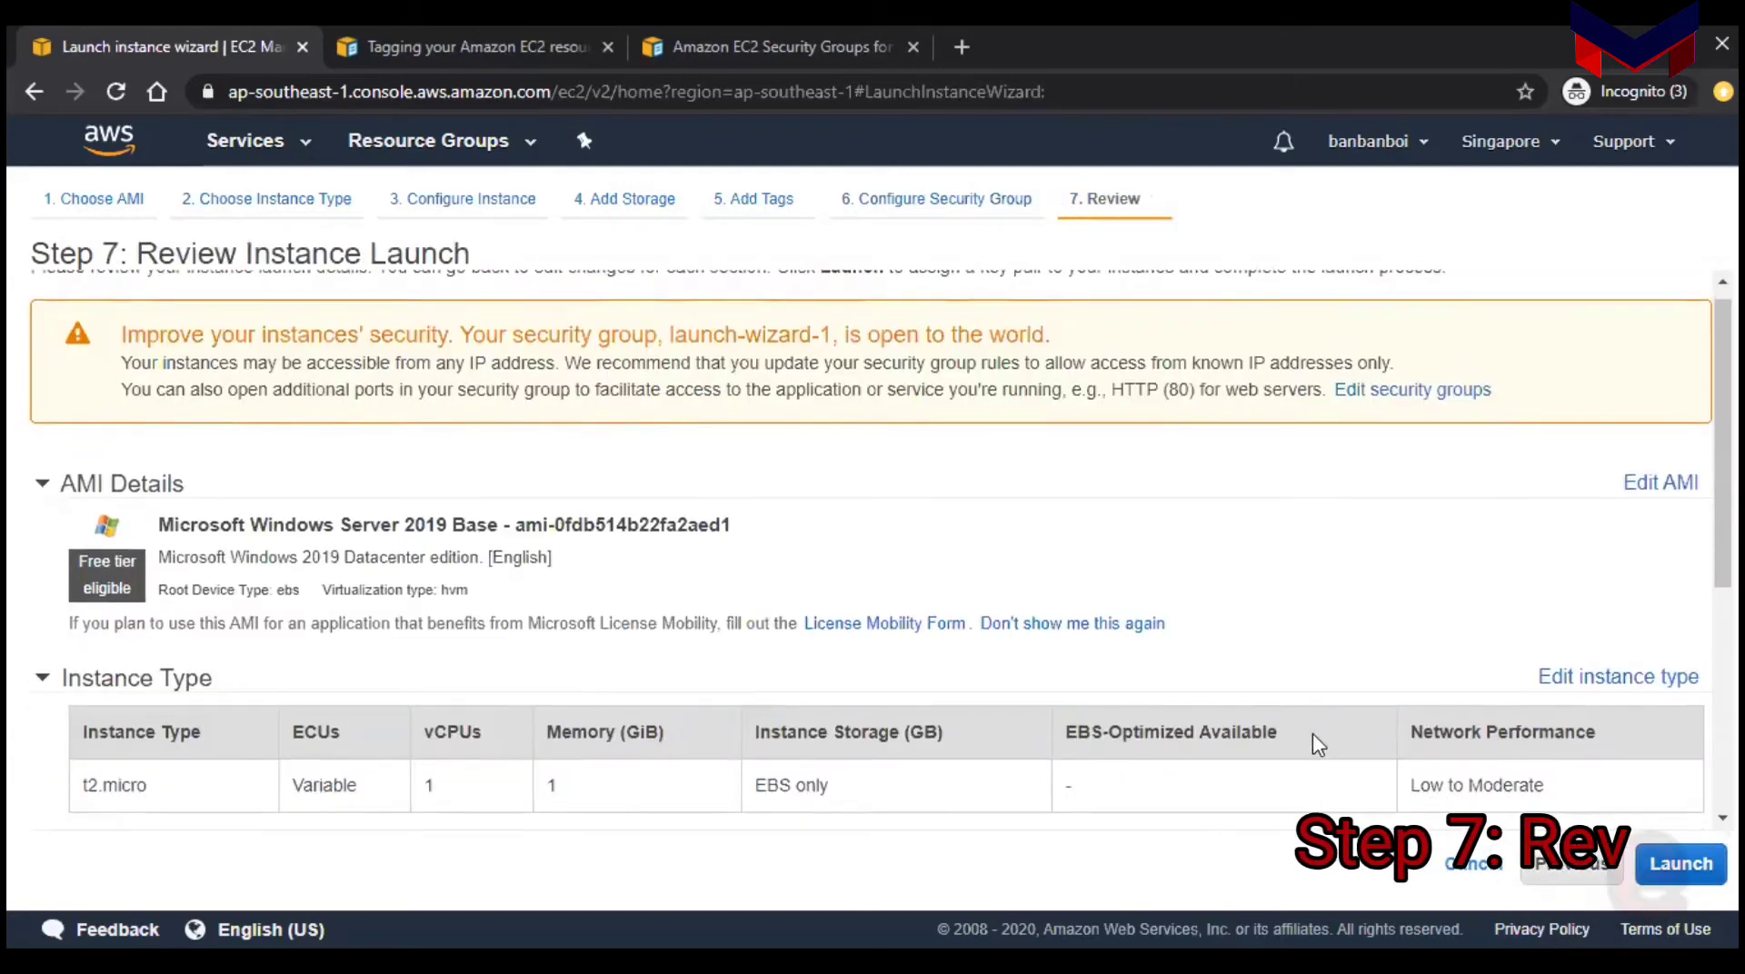
{"action": "scroll", "coordinate": [1317, 743], "scroll_direction": "down", "scroll_amount": 1}
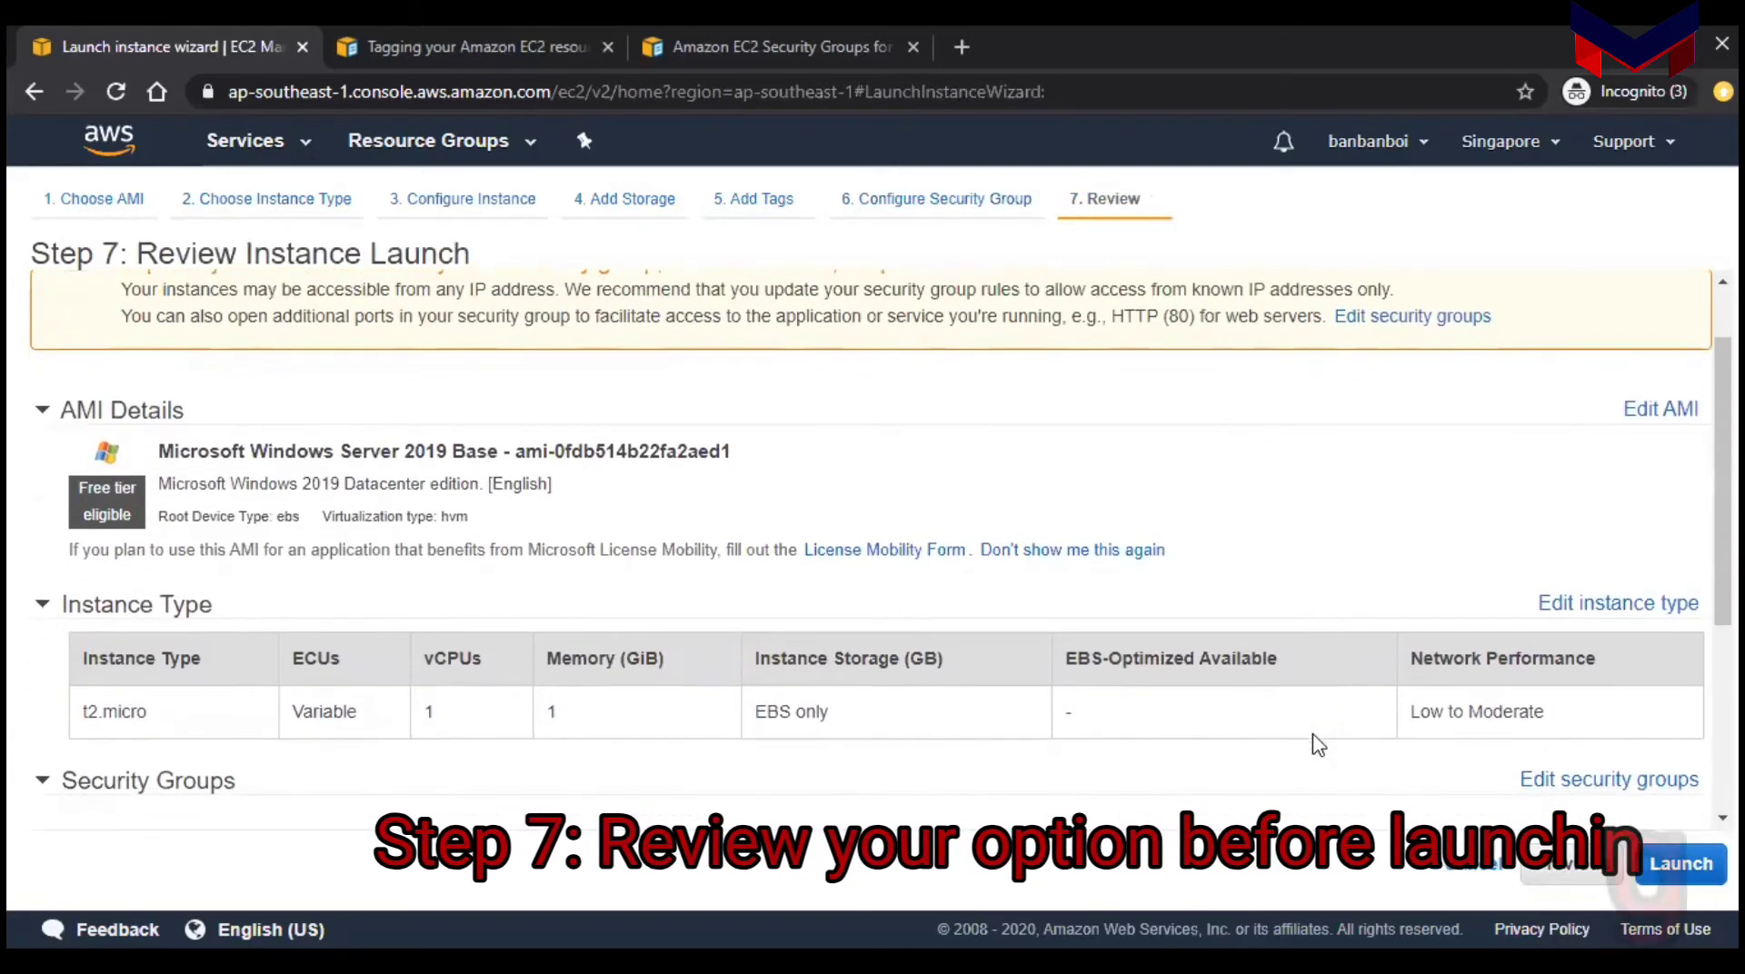
{"action": "scroll", "coordinate": [1317, 743], "scroll_direction": "down", "scroll_amount": 3}
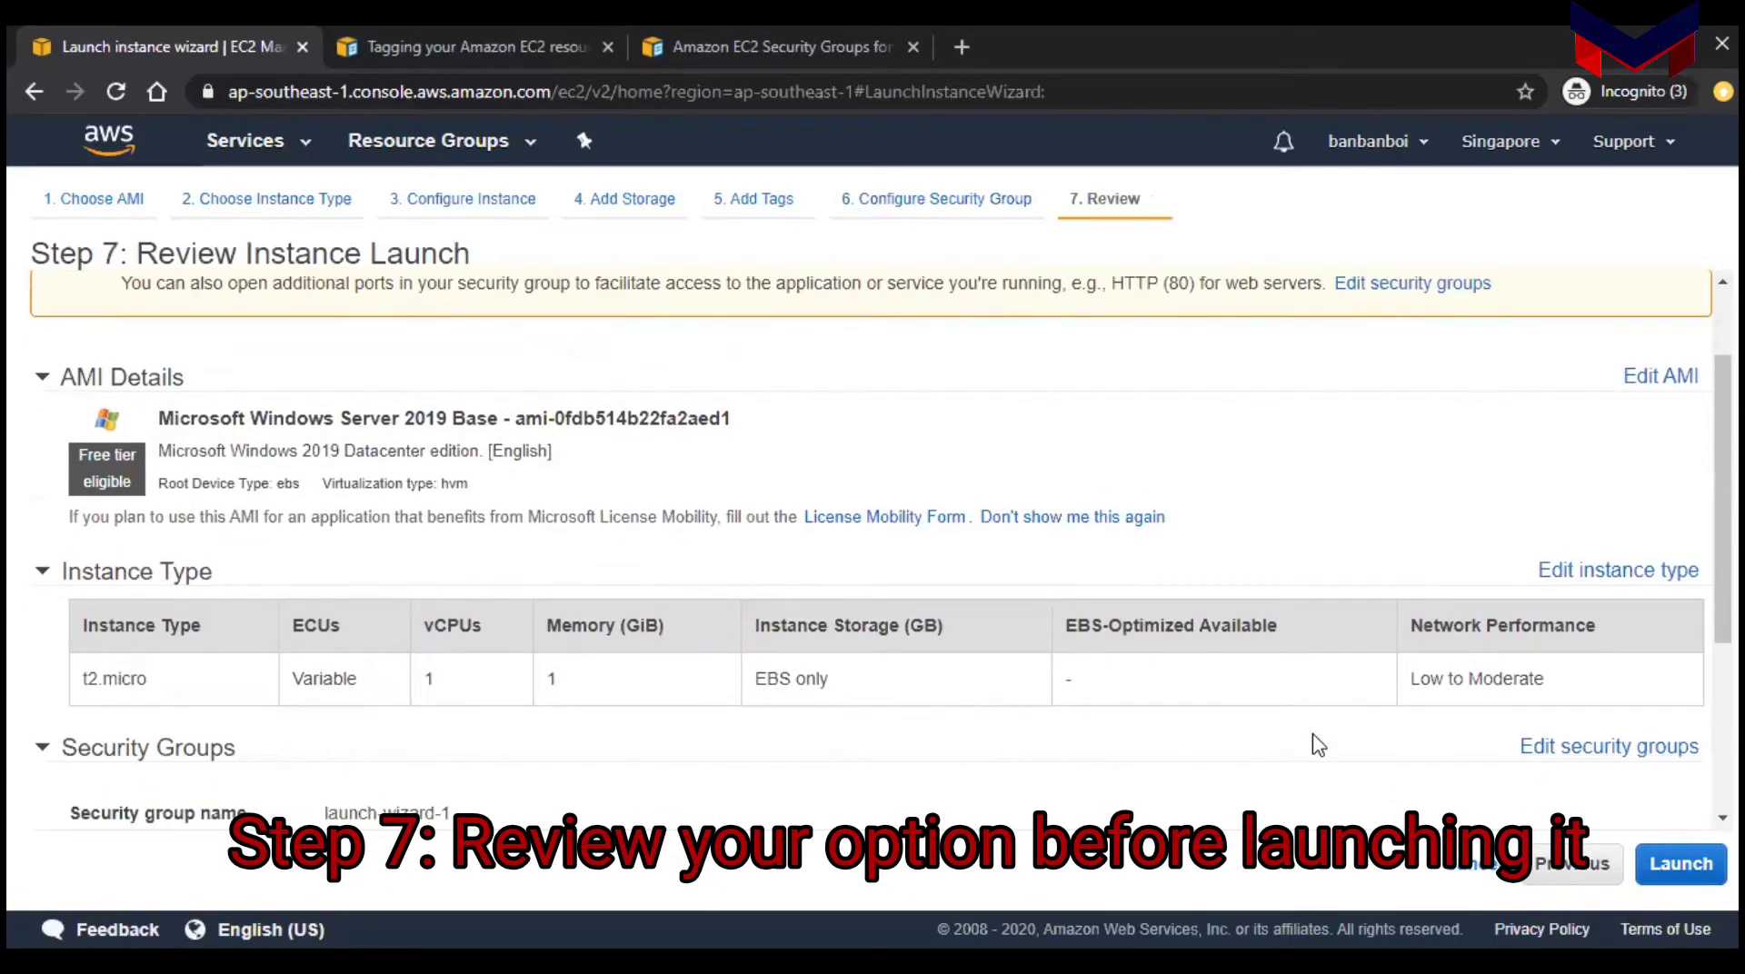
{"action": "scroll", "coordinate": [1317, 743], "scroll_direction": "down", "scroll_amount": 4}
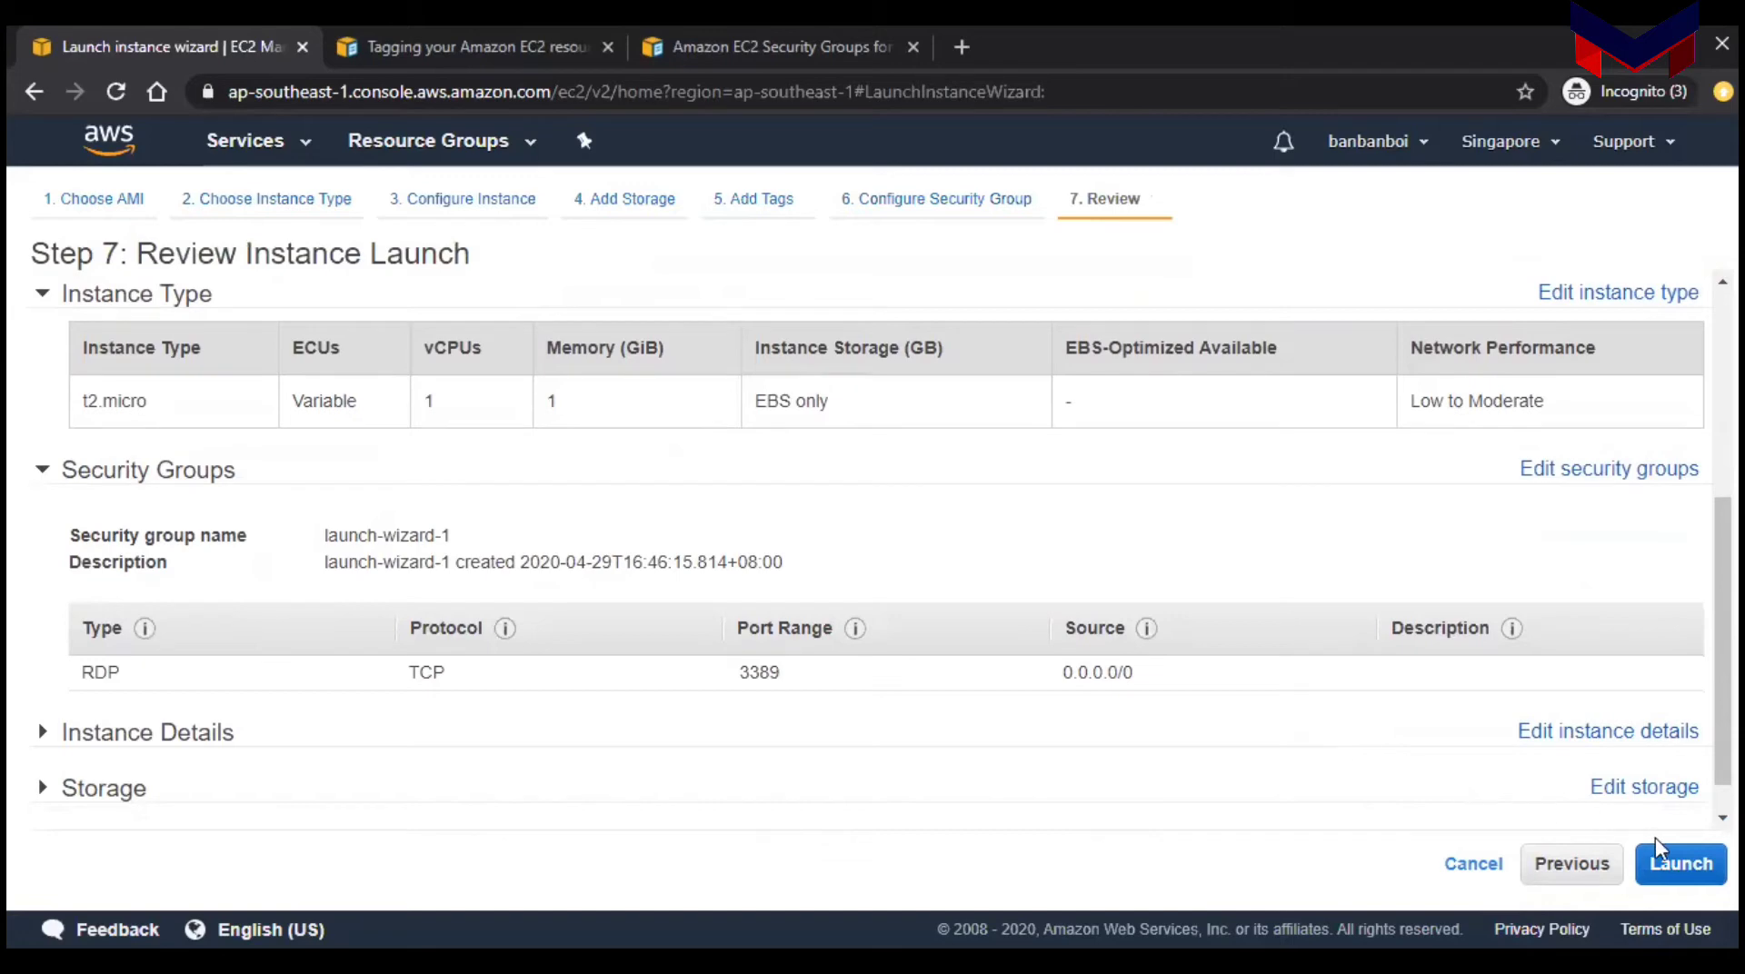
{"action": "left_click", "coordinate": [1666, 874]}
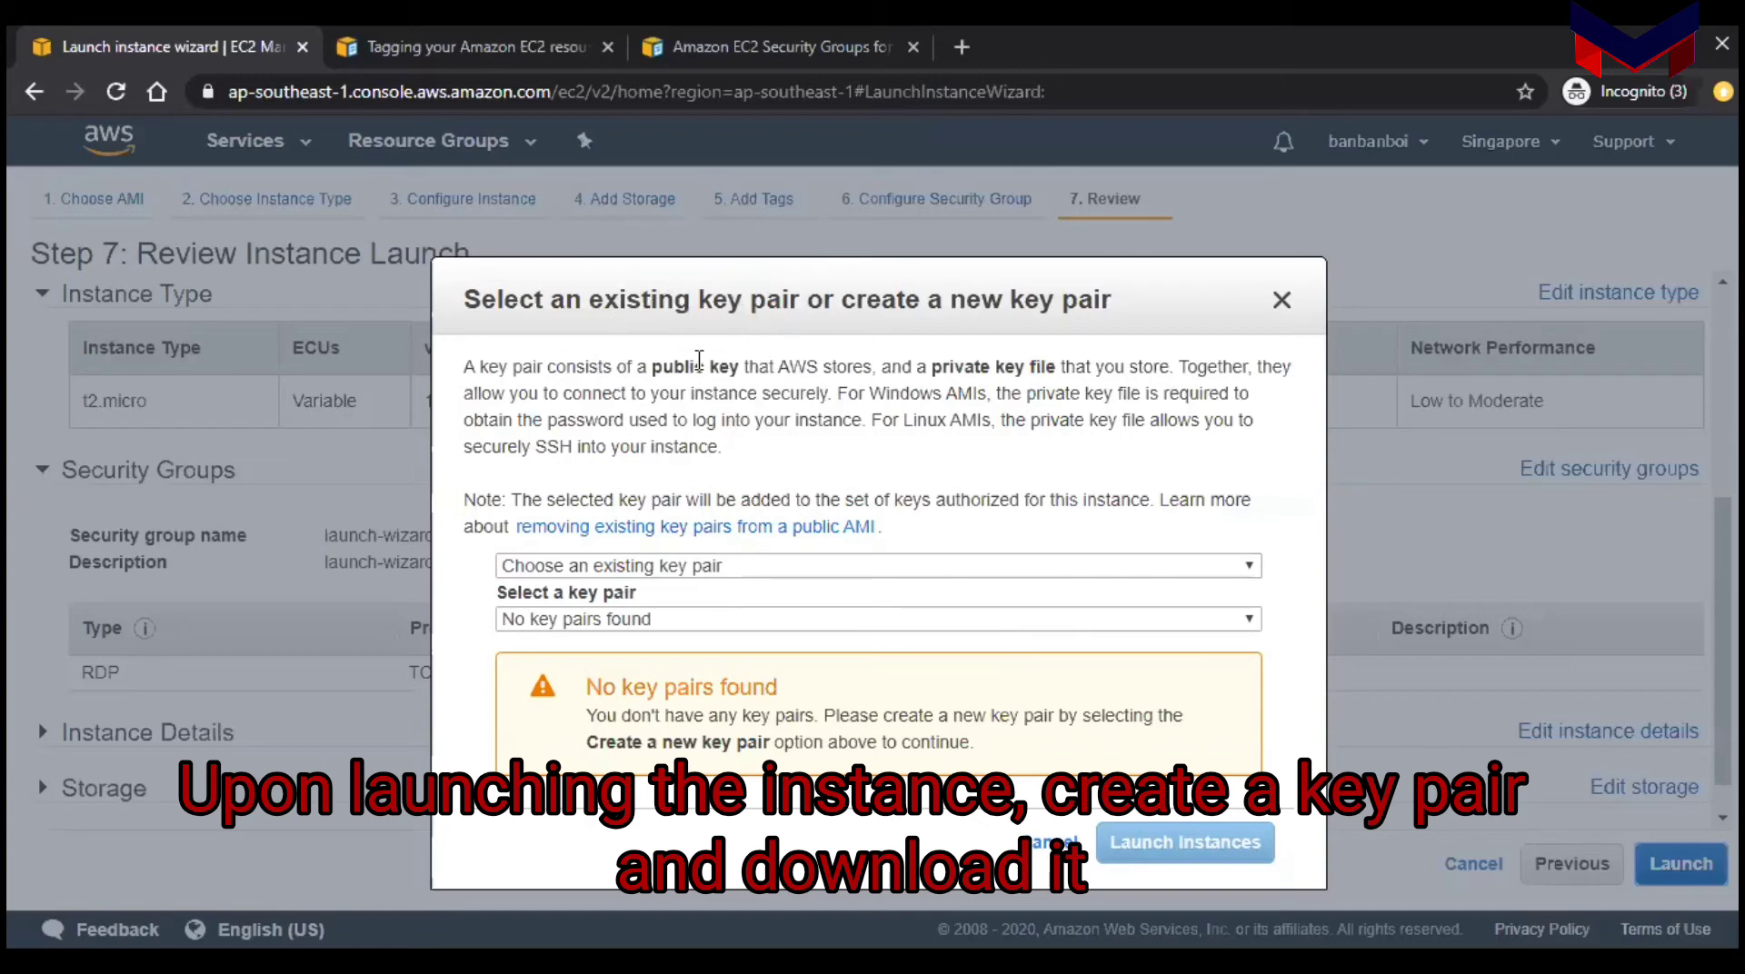
Step: Create a new key pair named win2012base and download its private key file
{"action": "left_click", "coordinate": [713, 567]}
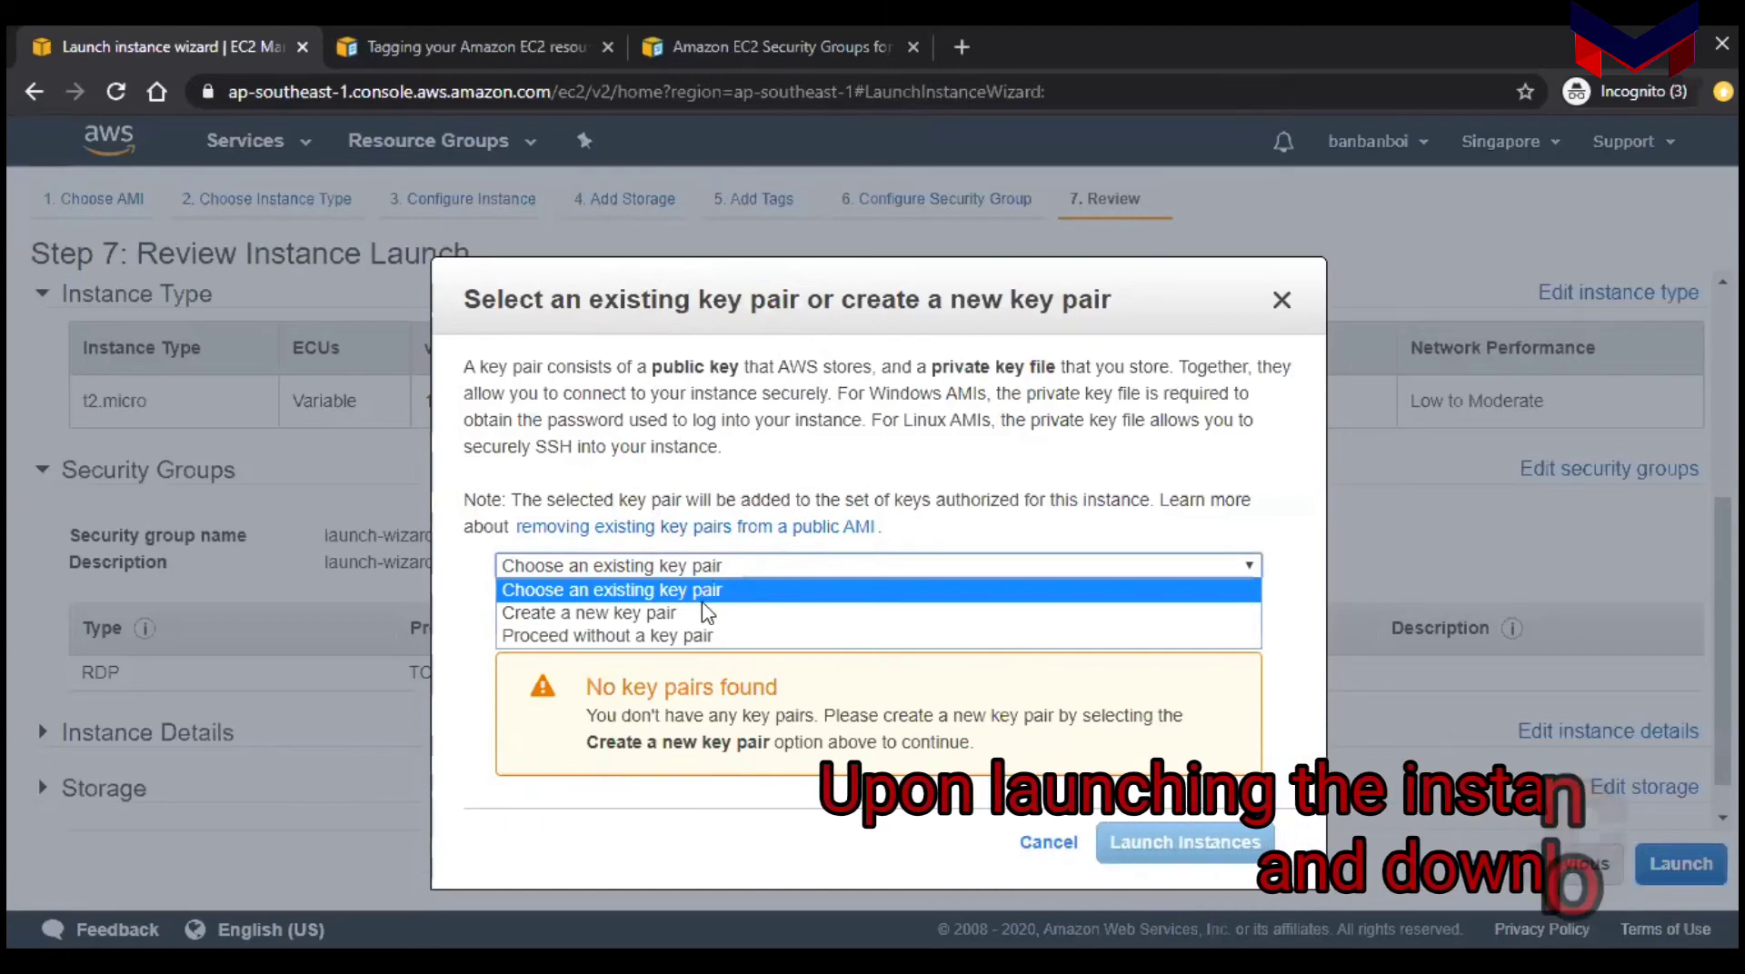
{"action": "left_click", "coordinate": [701, 612]}
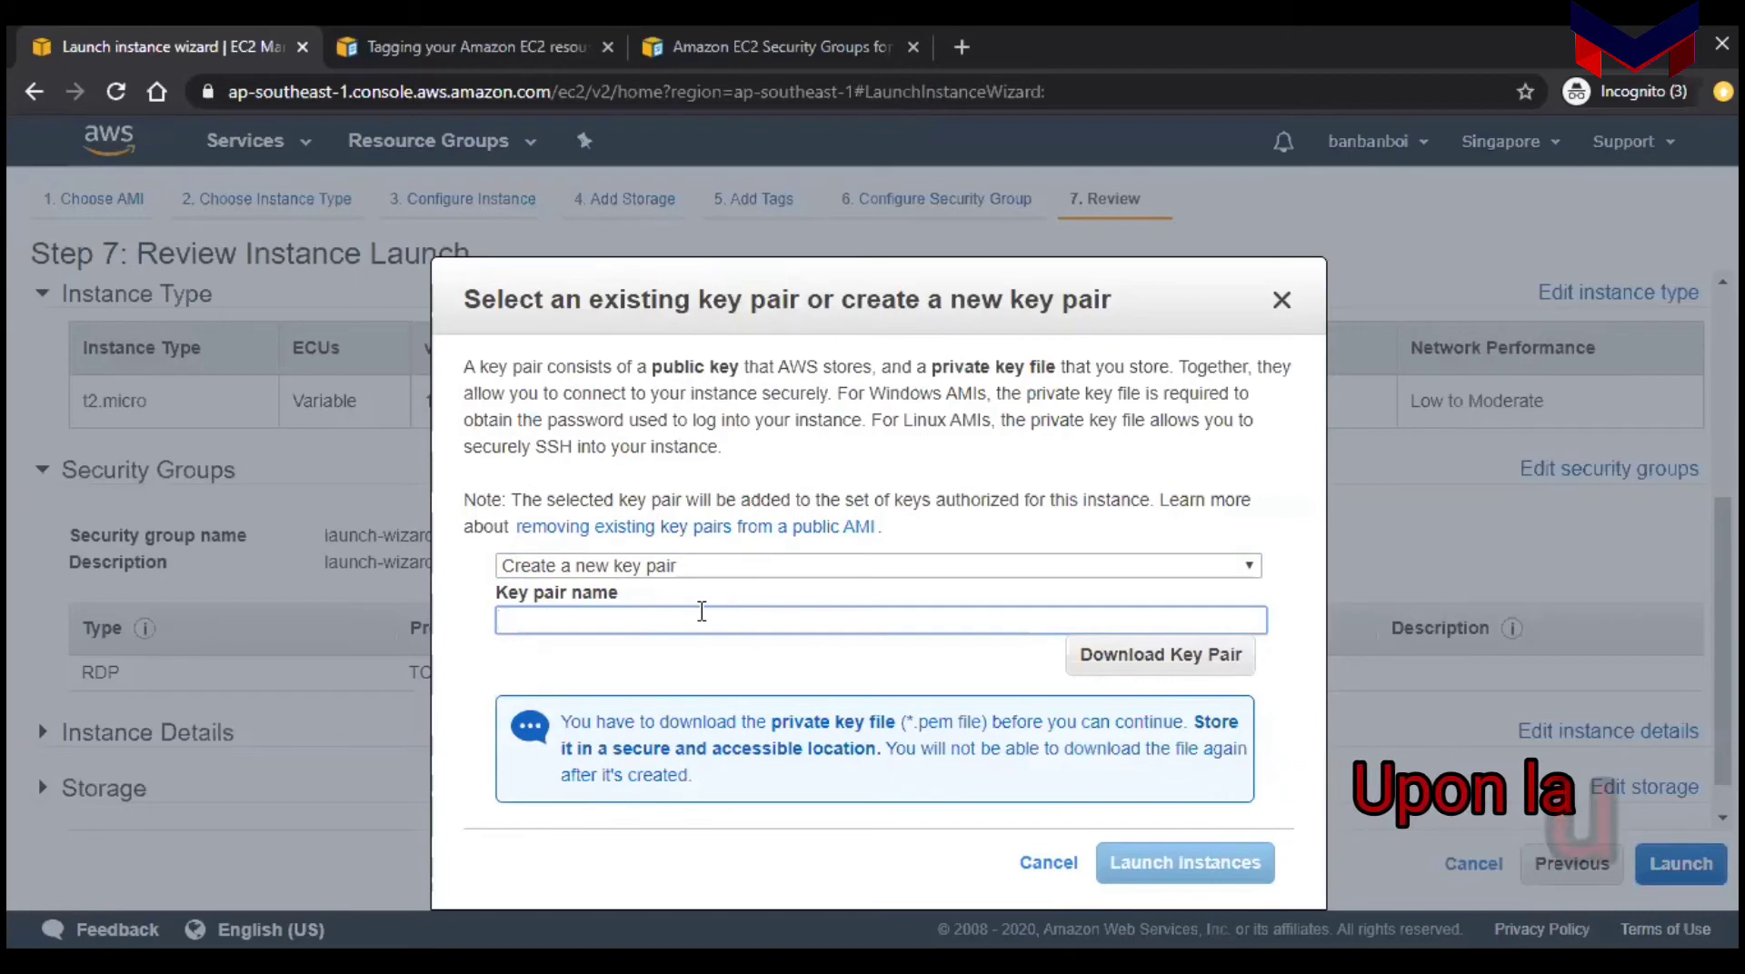
{"action": "type", "text": "win"}
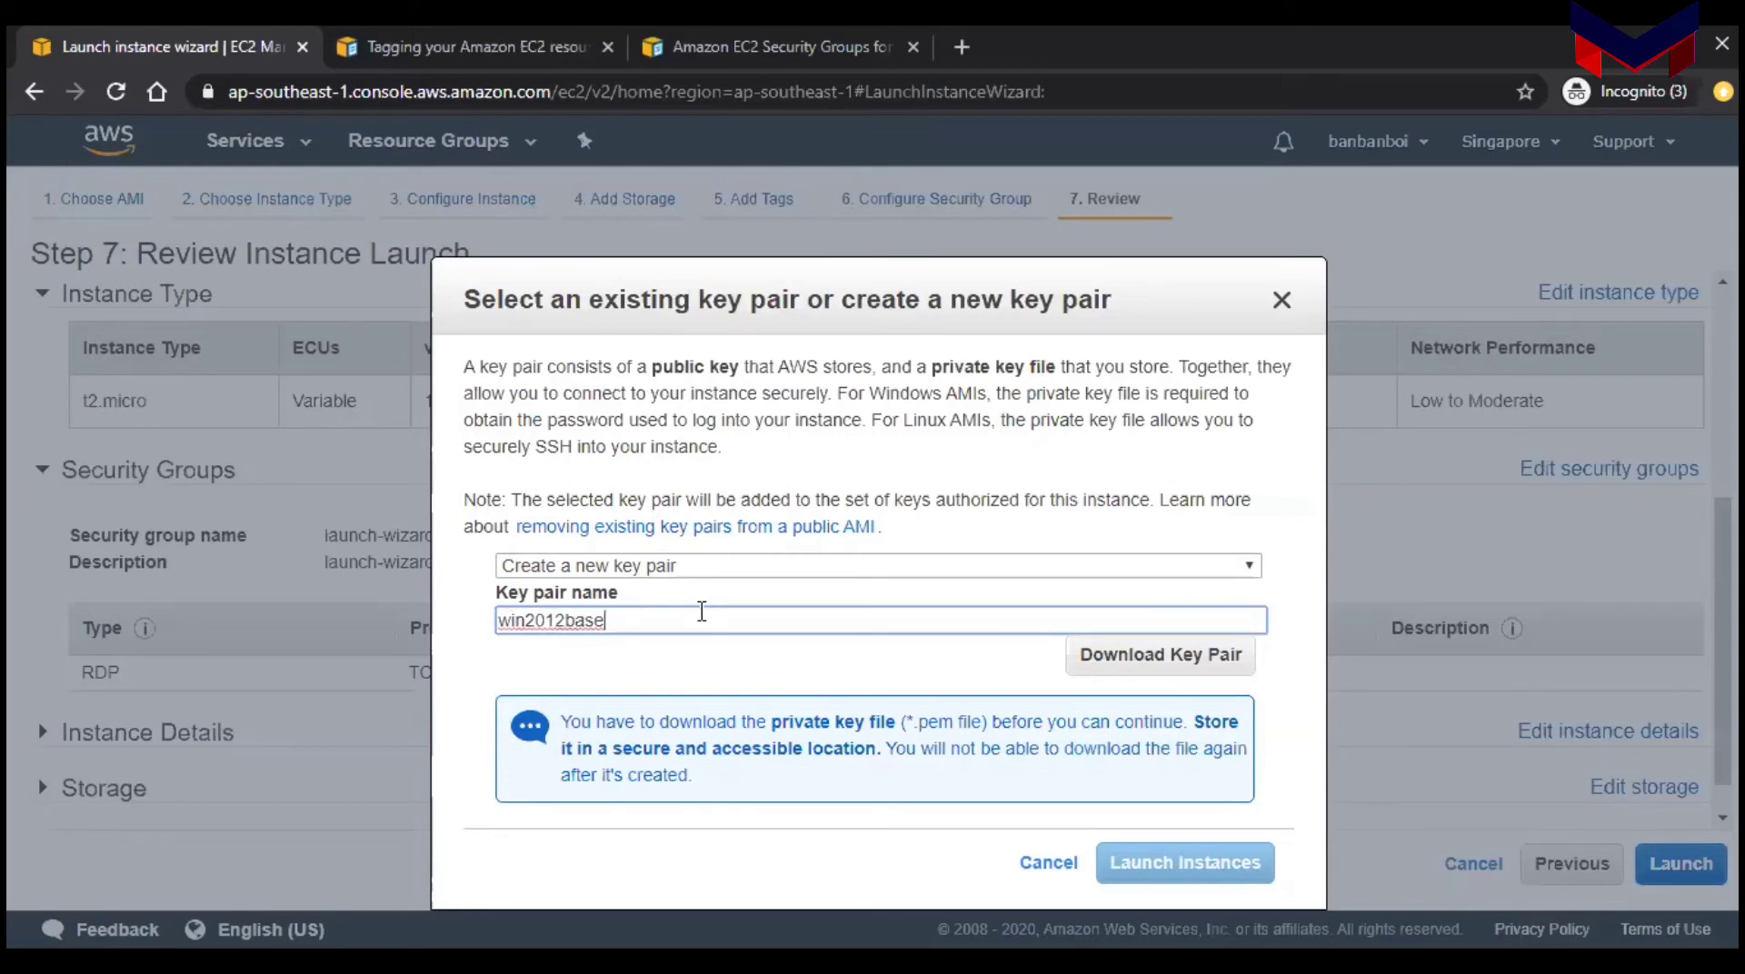
{"action": "type", "text": "2012base"}
{"action": "left_click", "coordinate": [1096, 654]}
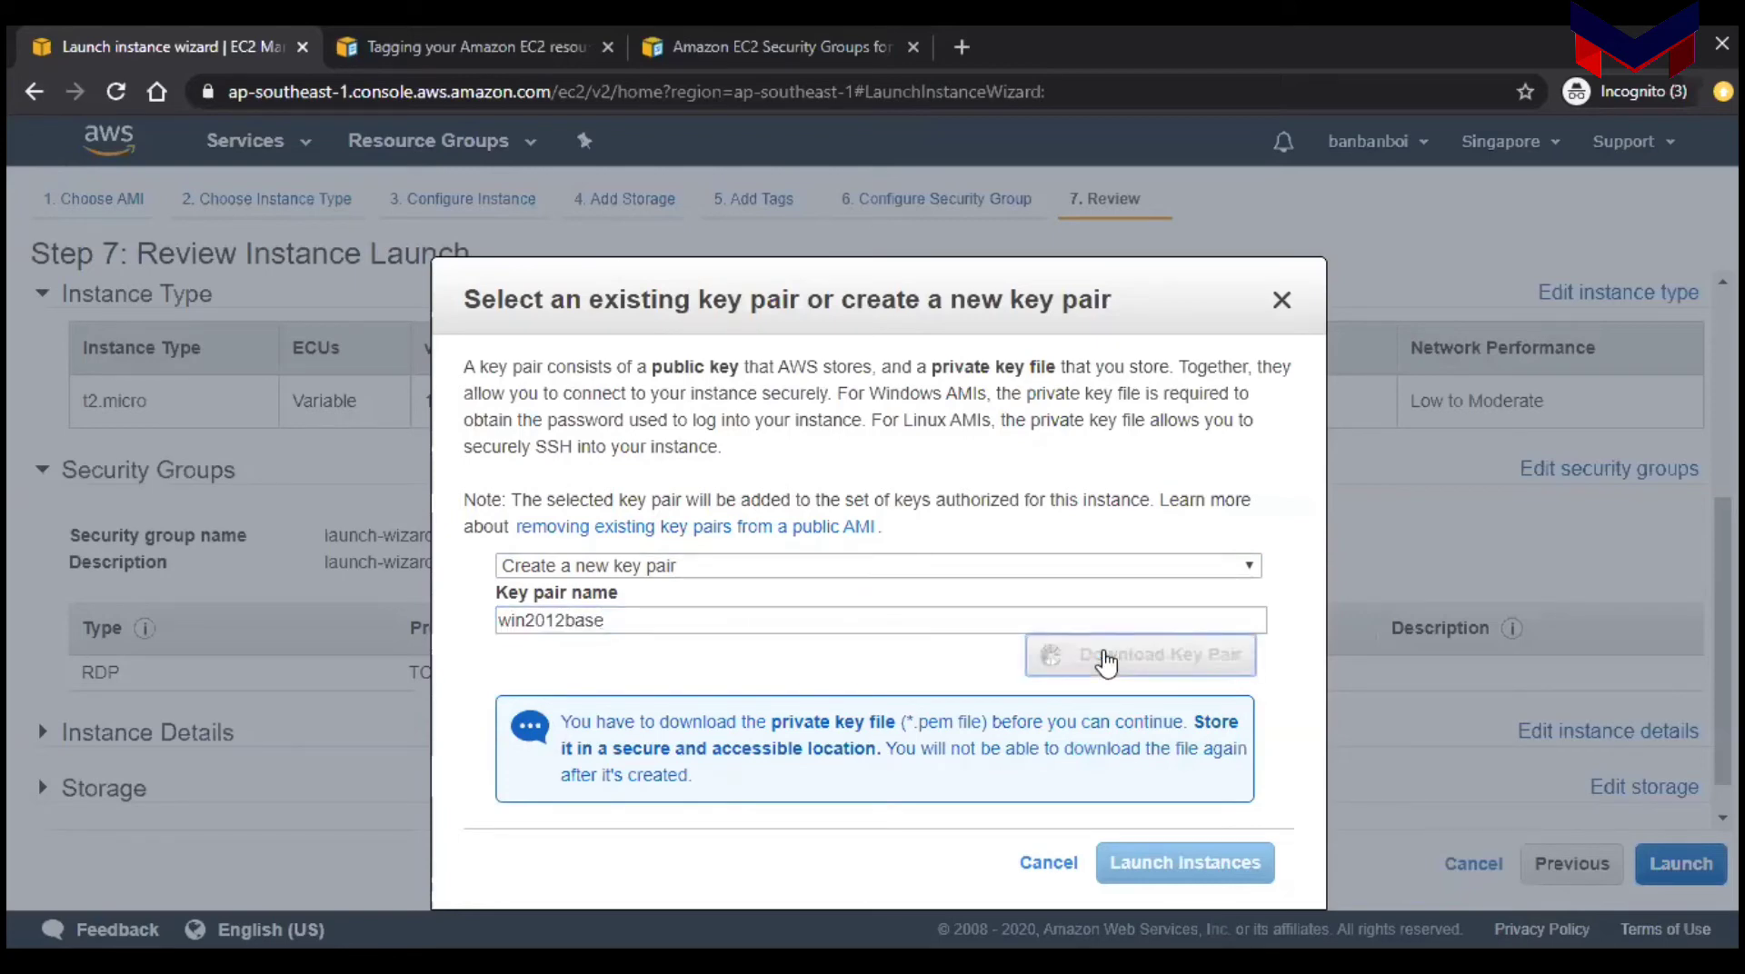
{"action": "scroll", "coordinate": [1166, 814], "scroll_direction": "down", "scroll_amount": 1}
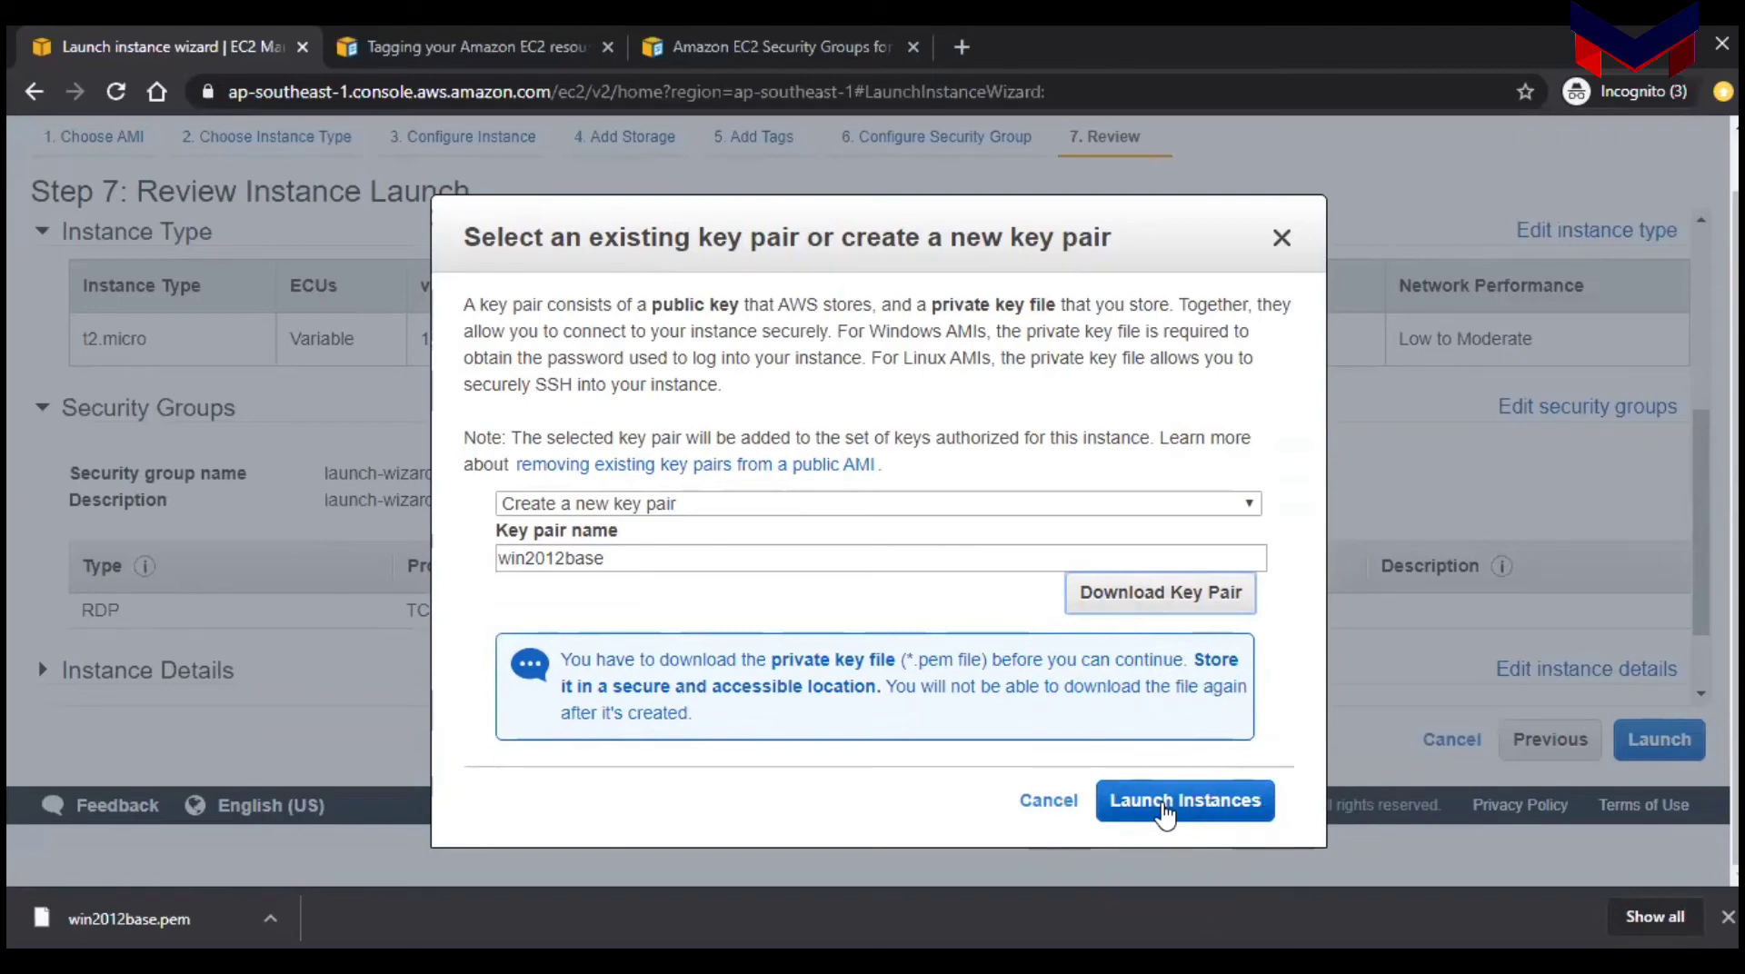
Step: Launch the instance with the new key pair and view its status and public IP in the instances list
{"action": "left_click", "coordinate": [1164, 803]}
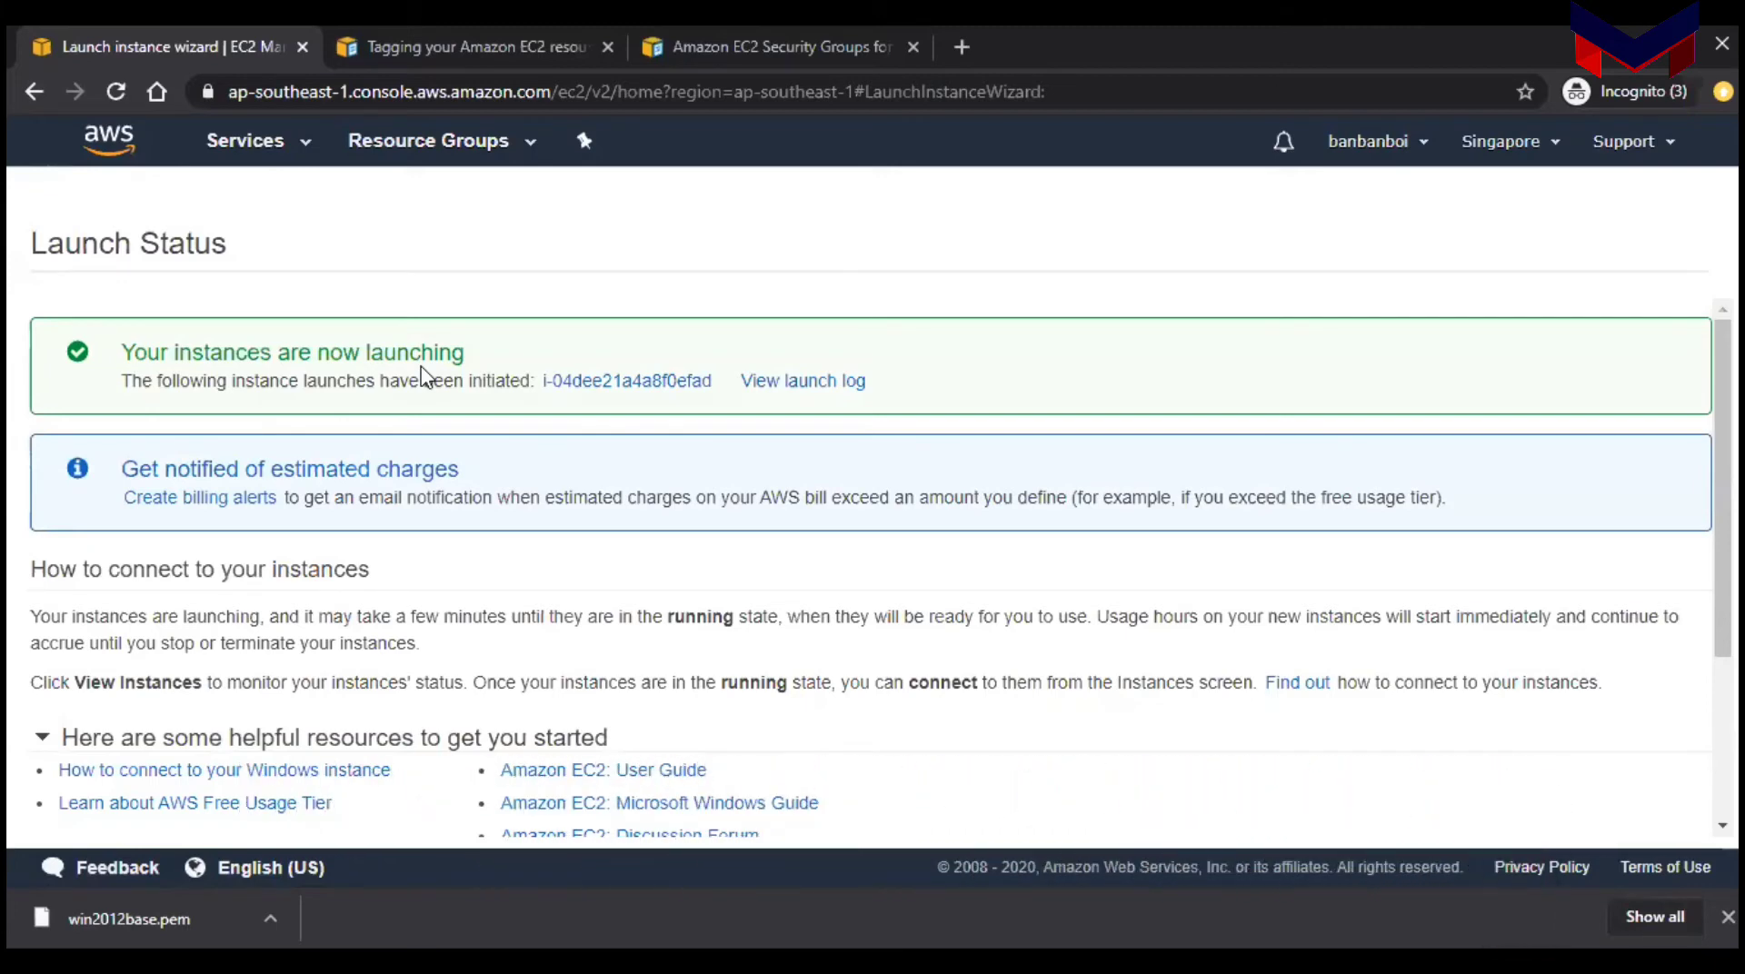
{"action": "scroll", "coordinate": [687, 365], "scroll_direction": "down", "scroll_amount": 5}
{"action": "left_click", "coordinate": [1586, 811]}
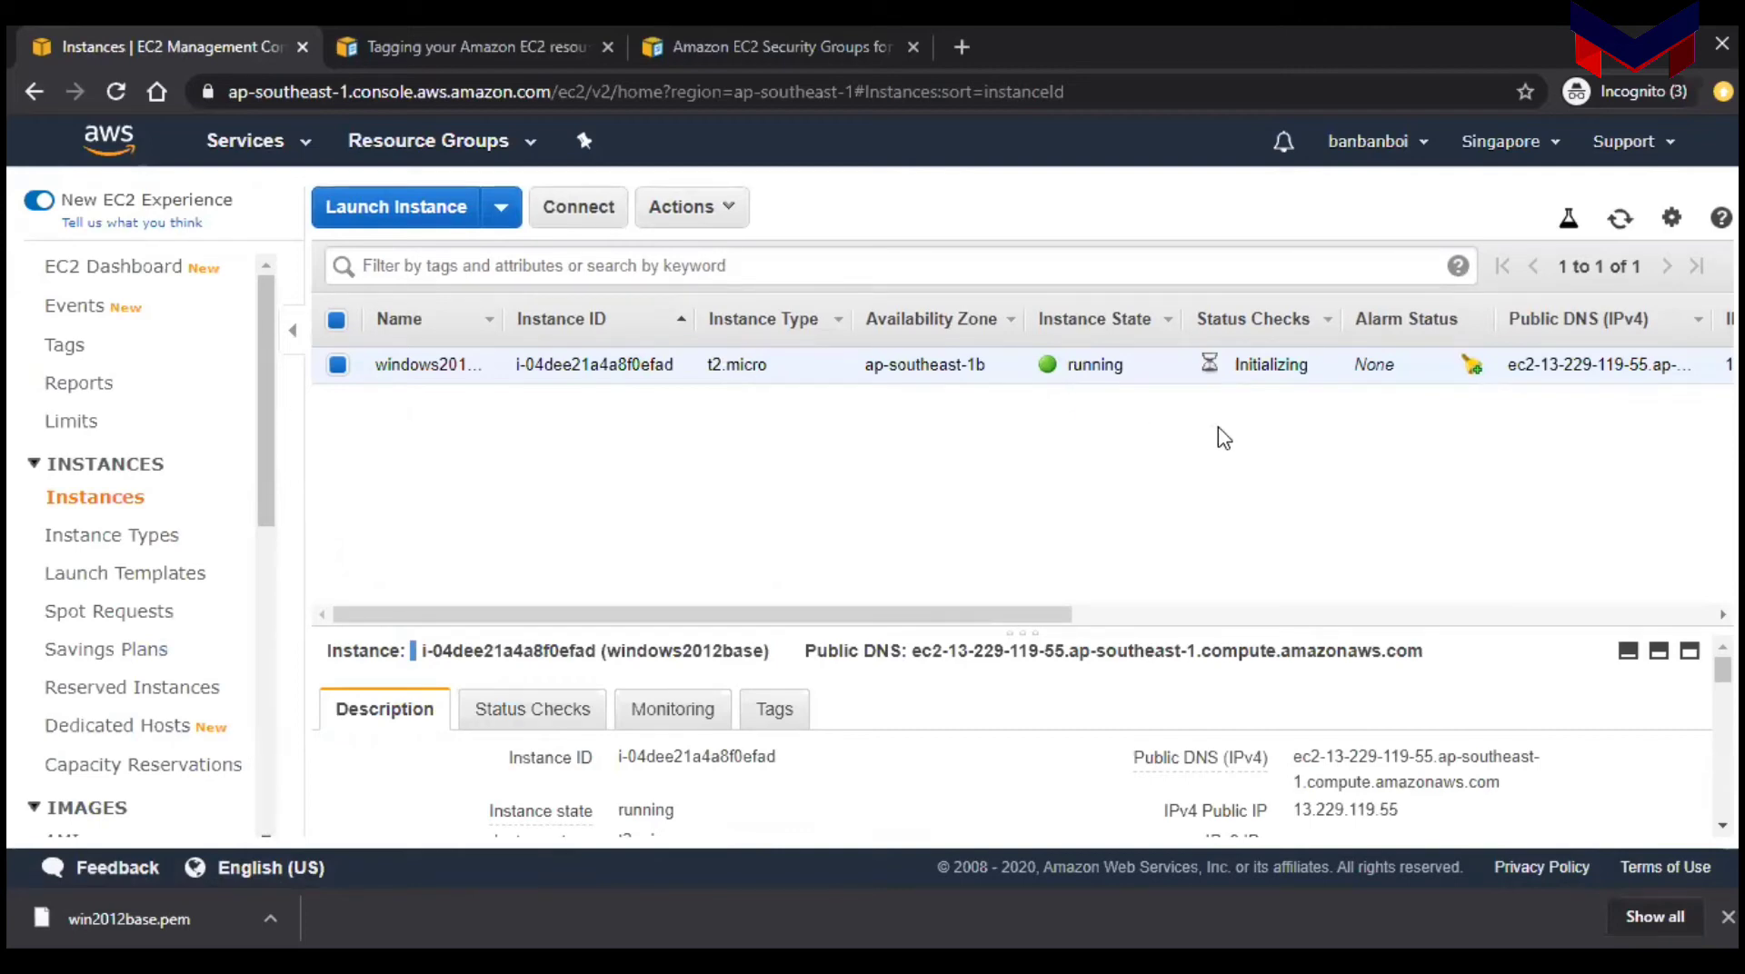
{"action": "scroll", "coordinate": [1425, 514], "scroll_direction": "right", "scroll_amount": 10}
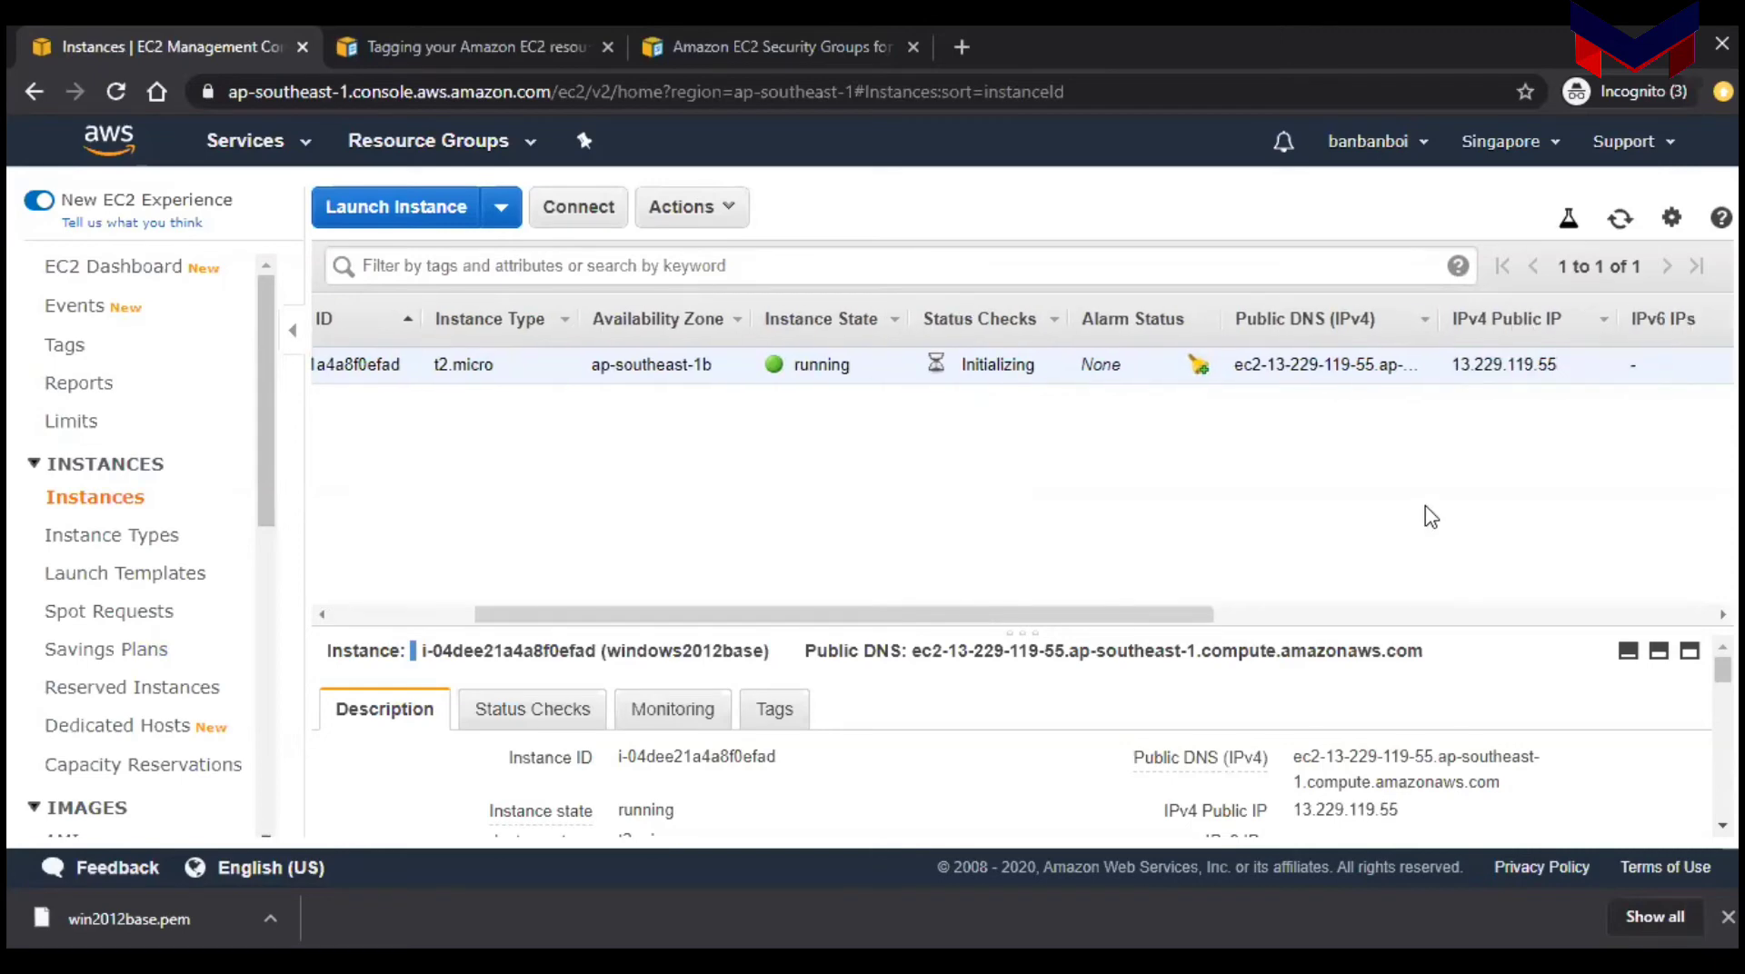
Step: Check the resource overview on the EC2 dashboard and the list of security groups, then return to the dashboard
{"action": "left_click", "coordinate": [150, 272]}
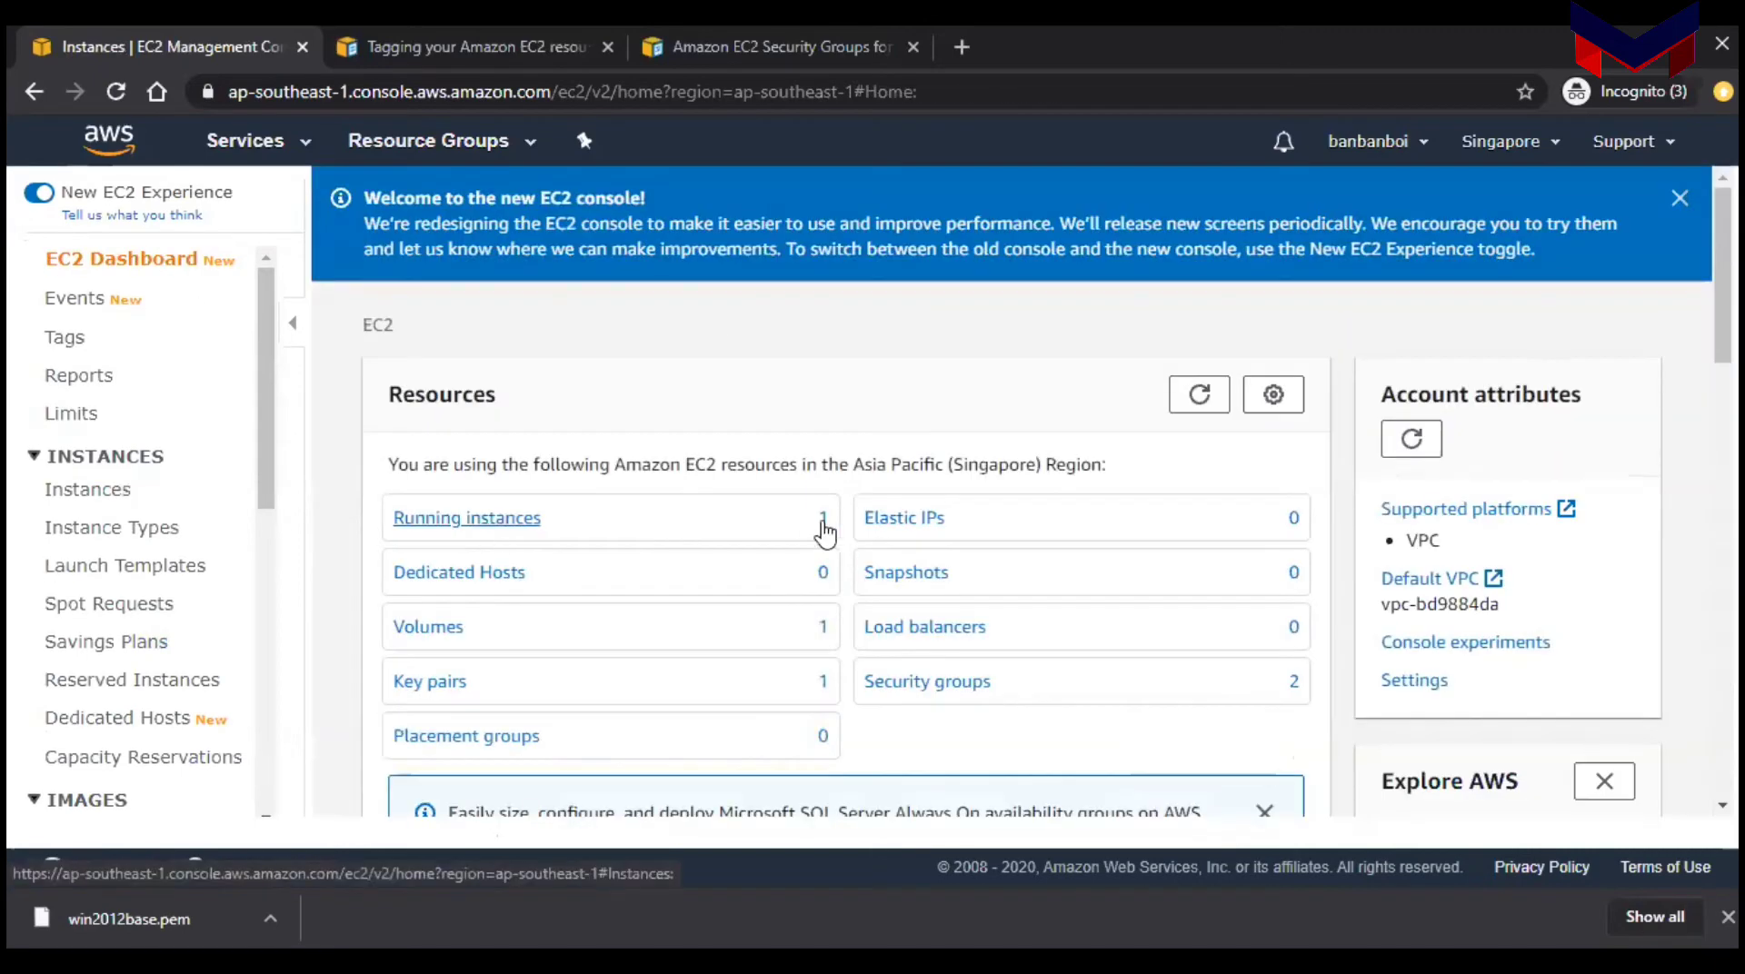
{"action": "left_click", "coordinate": [1295, 589]}
{"action": "left_click", "coordinate": [839, 463]}
{"action": "left_click", "coordinate": [740, 465]}
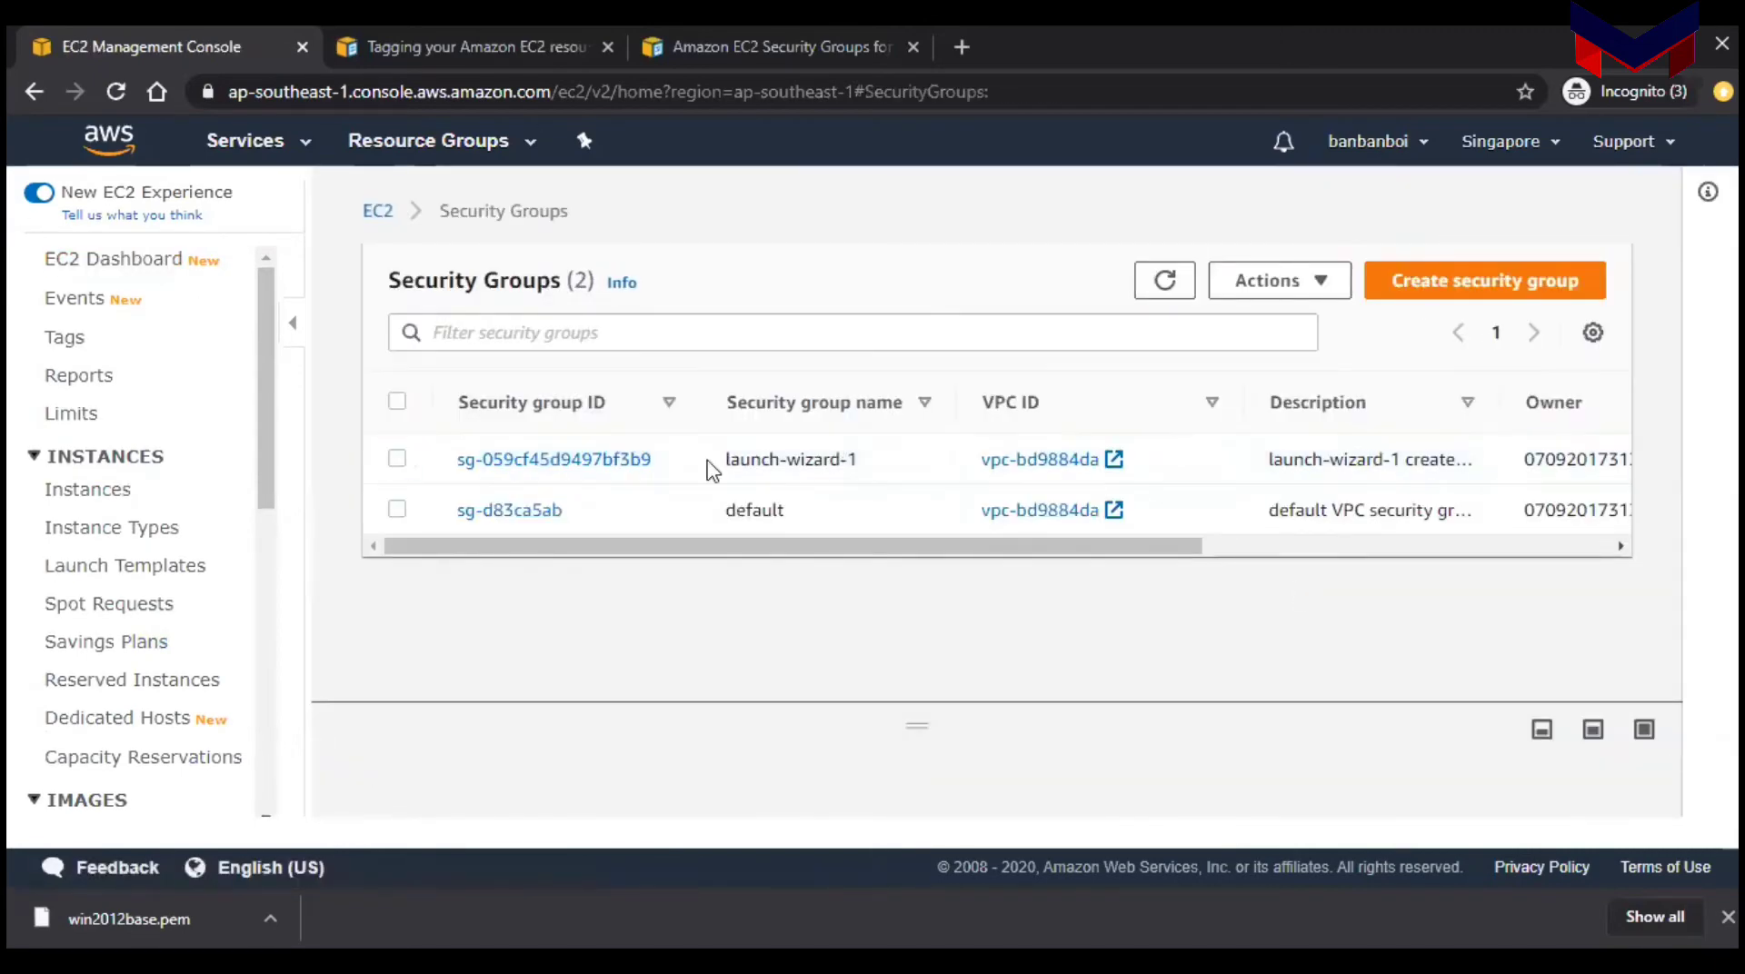
{"action": "scroll", "coordinate": [978, 378], "scroll_direction": "right", "scroll_amount": 5}
{"action": "scroll", "coordinate": [978, 378], "scroll_direction": "left", "scroll_amount": 5}
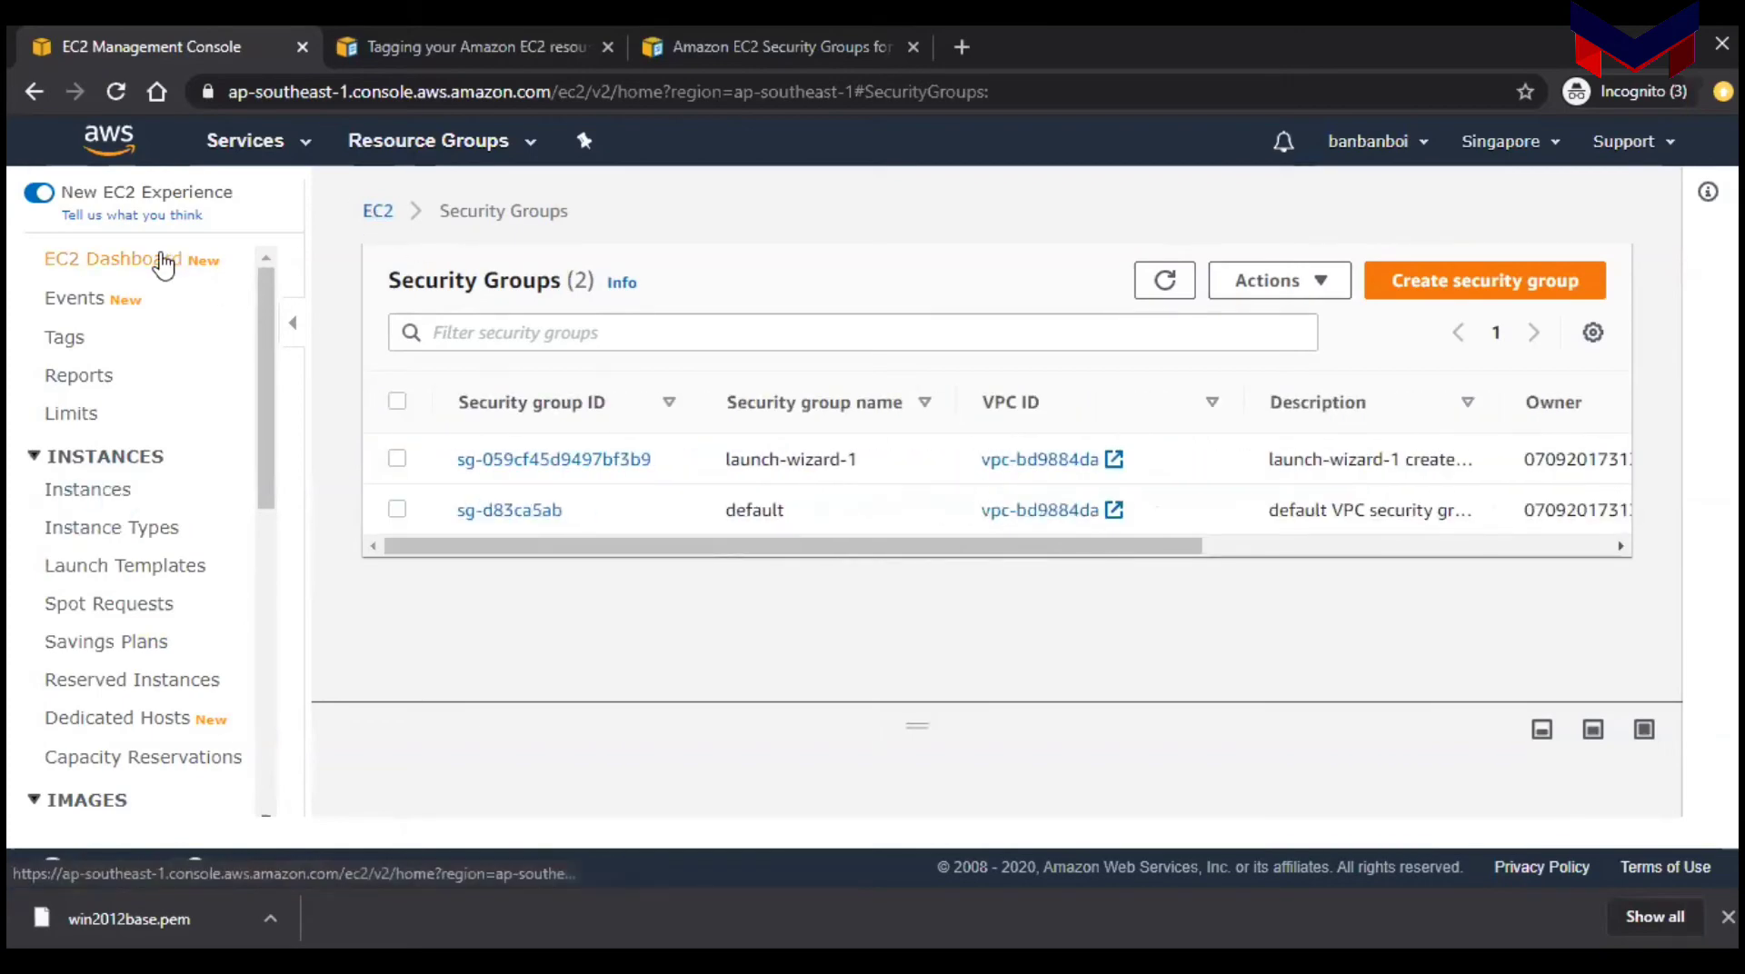
{"action": "left_click", "coordinate": [232, 261]}
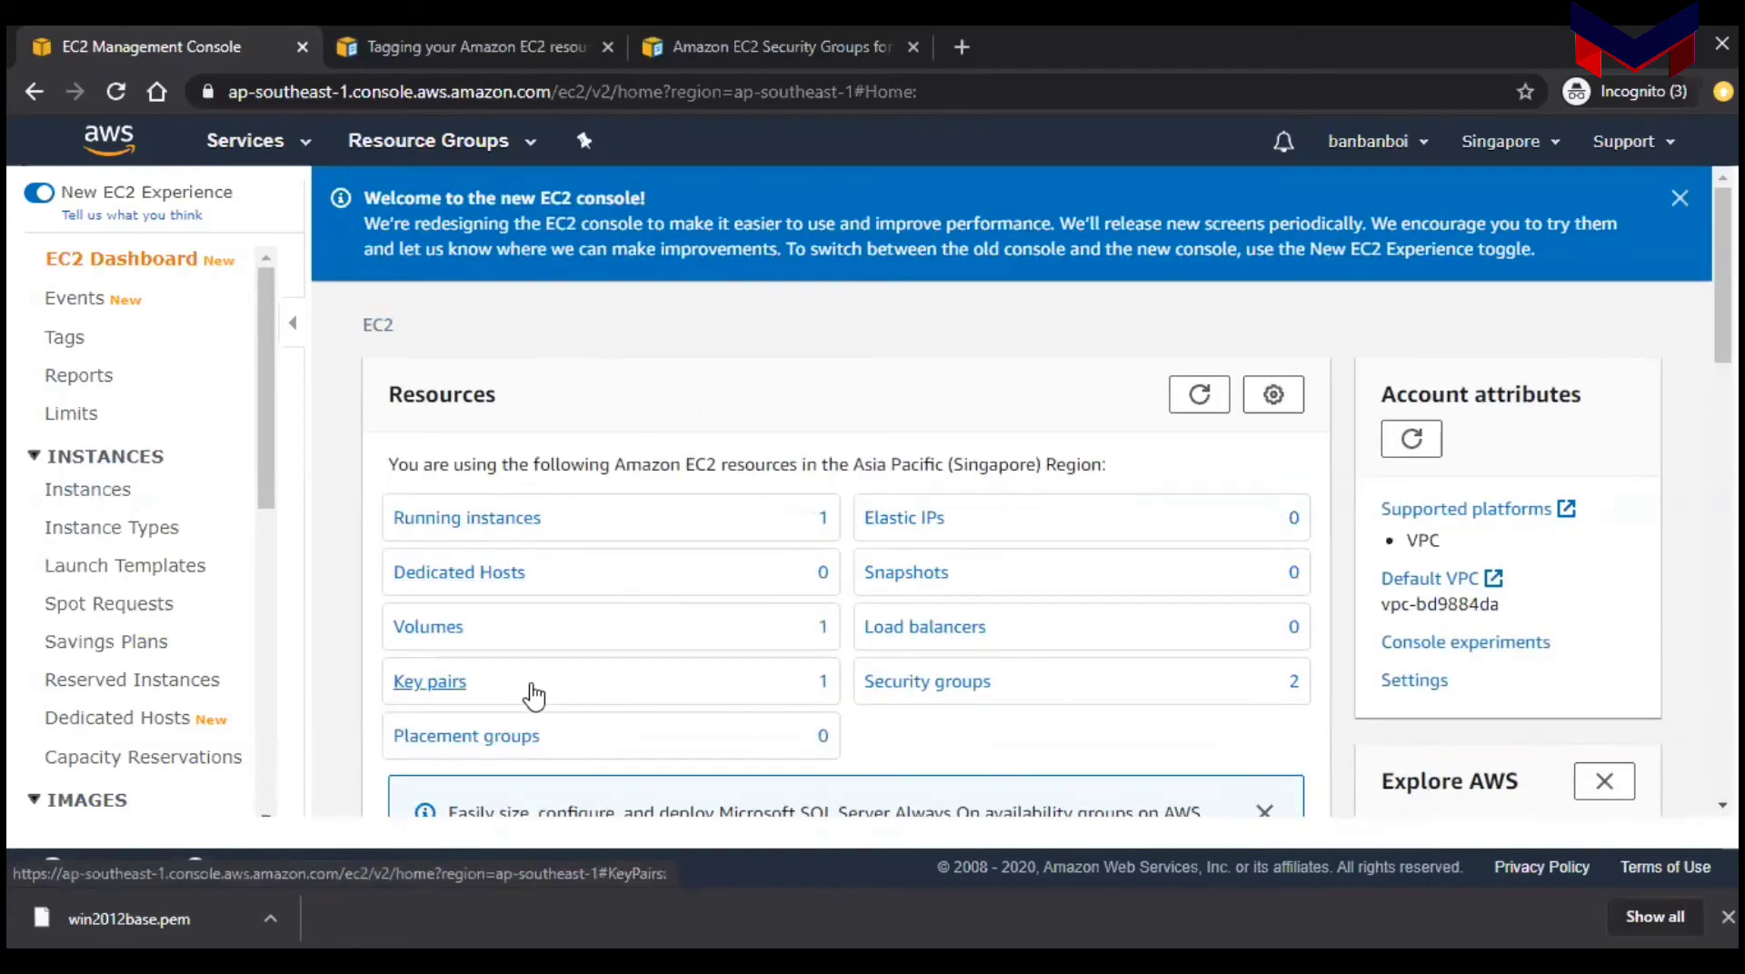
Step: Open the connection options of the running windows2012base instance, download its remote desktop file and show the file in its folder
{"action": "left_click", "coordinate": [487, 525]}
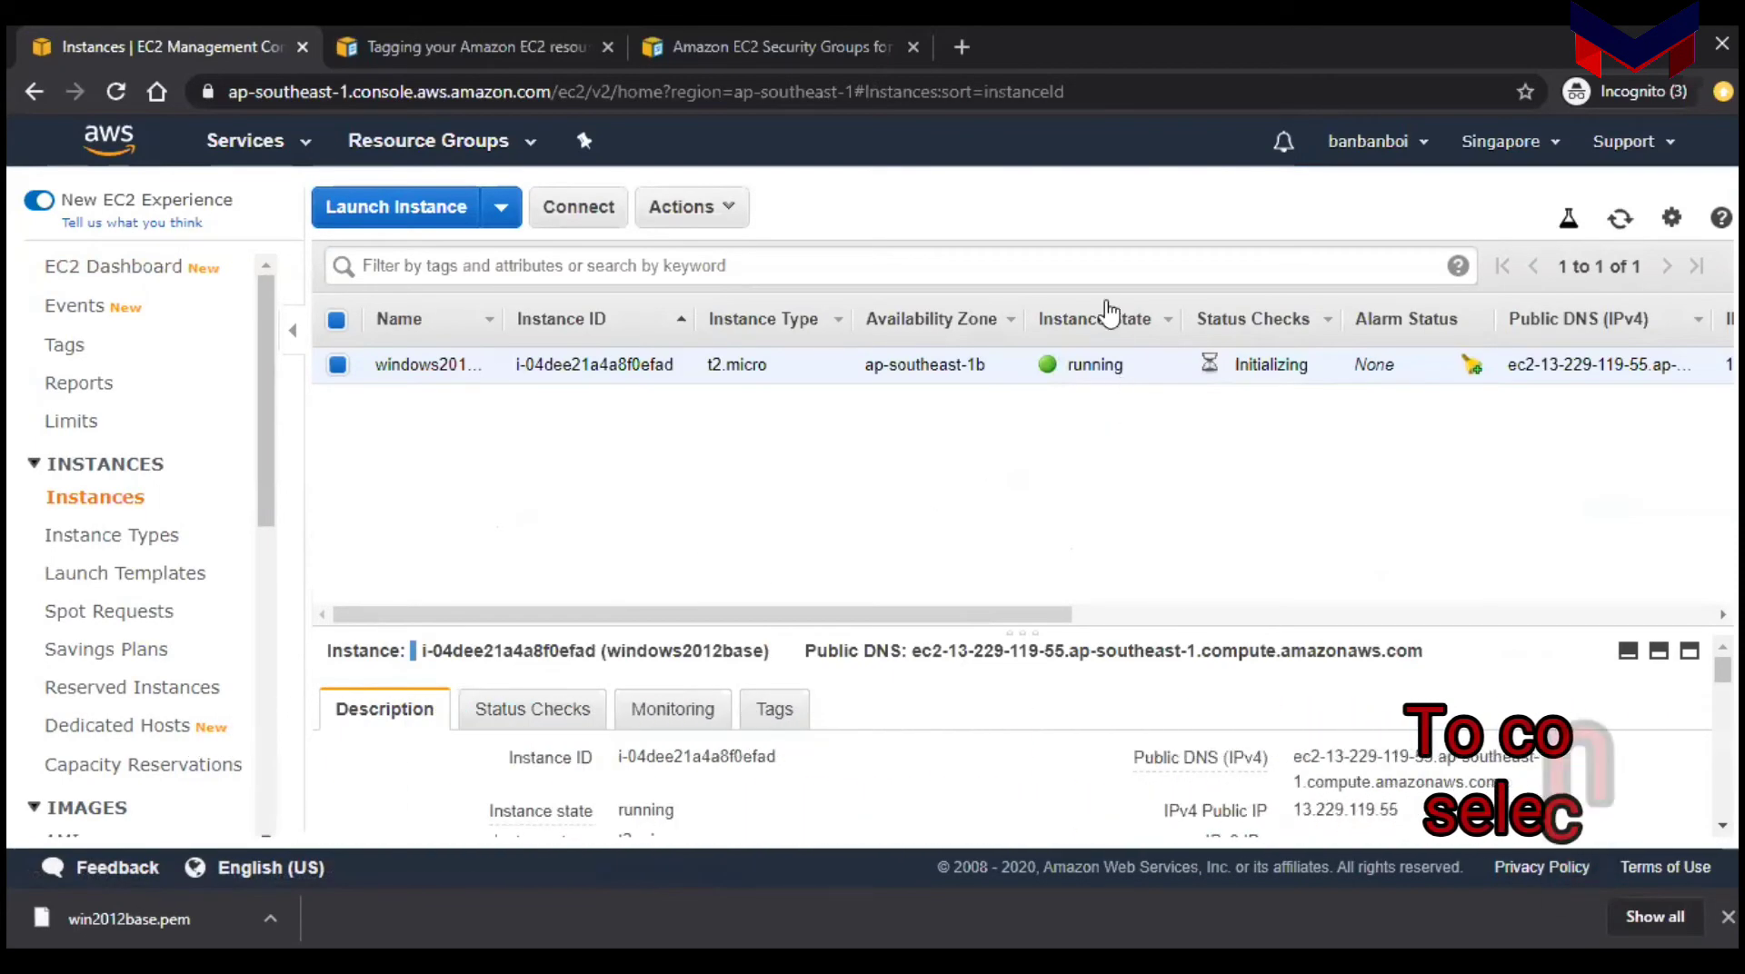
{"action": "left_click", "coordinate": [575, 218]}
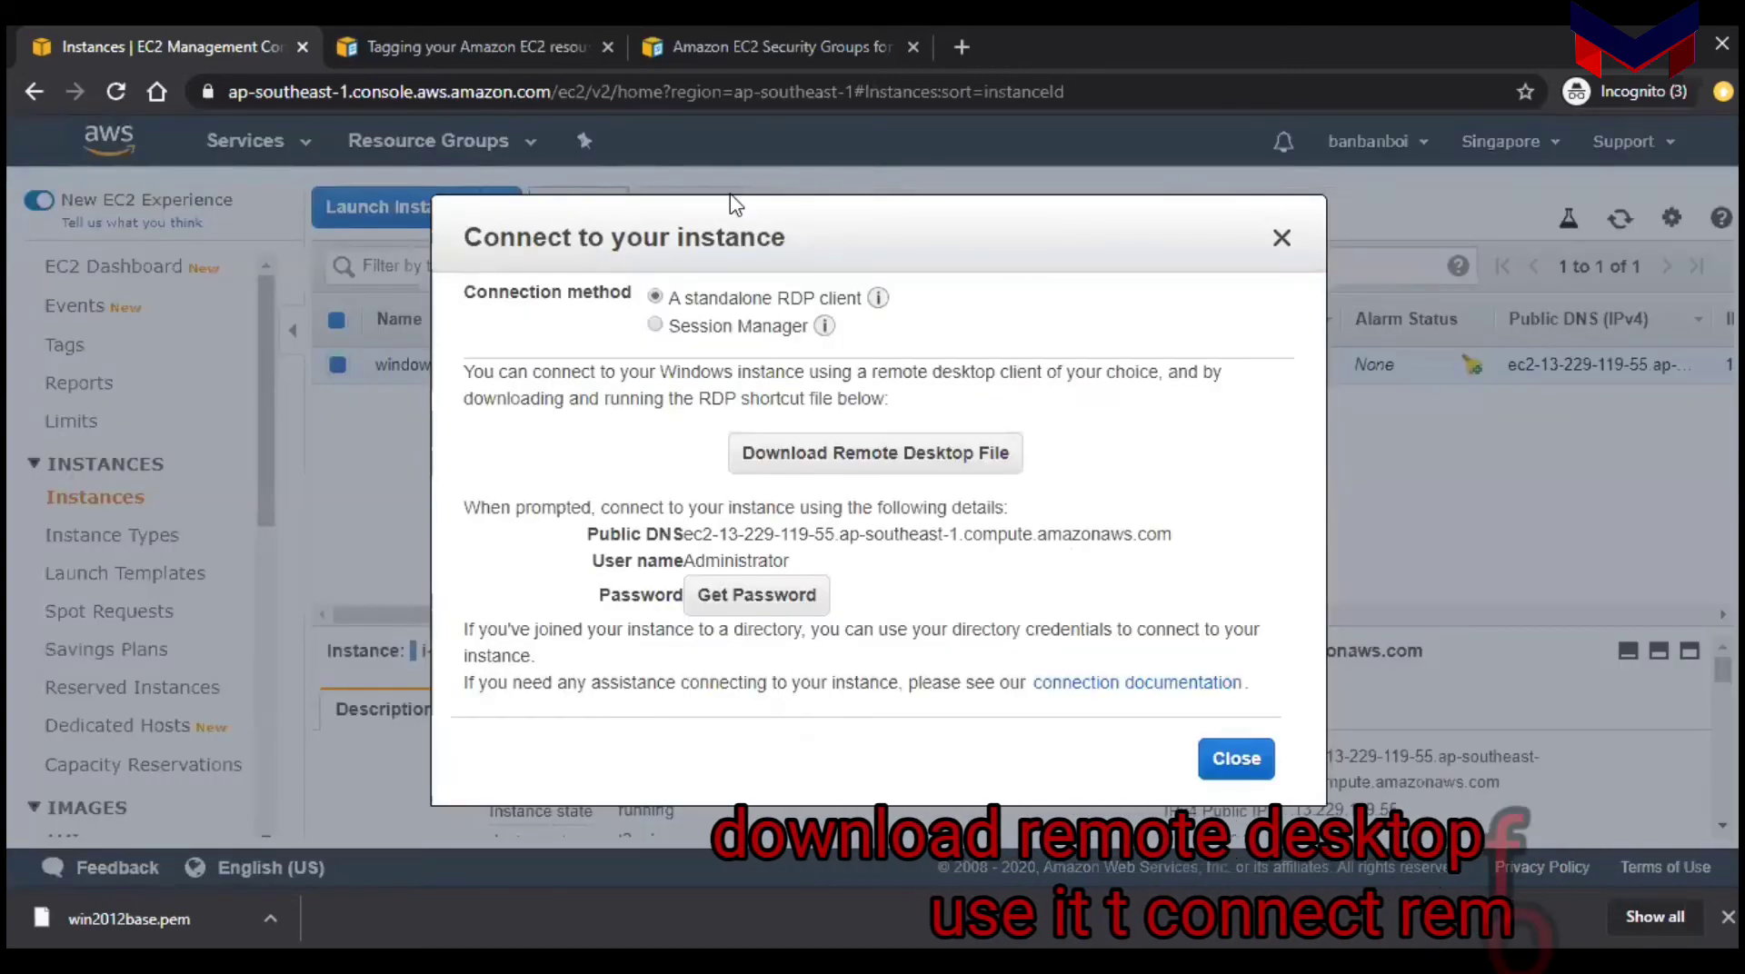
{"action": "left_click", "coordinate": [847, 475]}
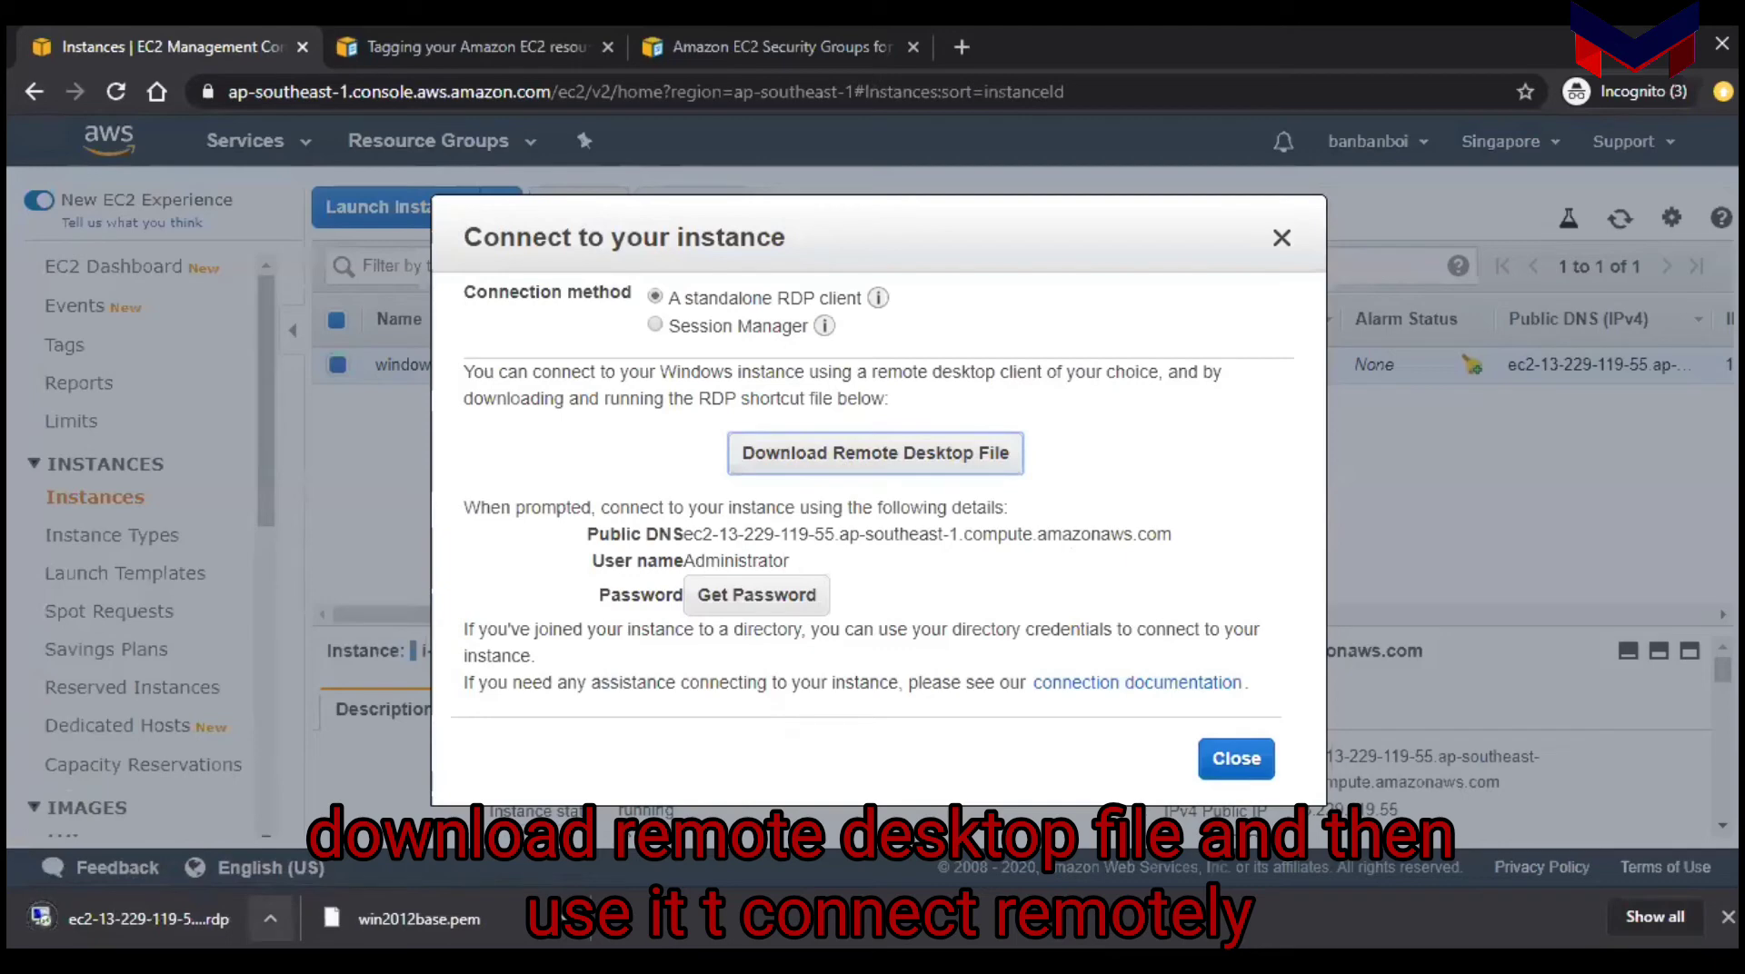
{"action": "left_click", "coordinate": [269, 919]}
{"action": "left_click", "coordinate": [308, 756]}
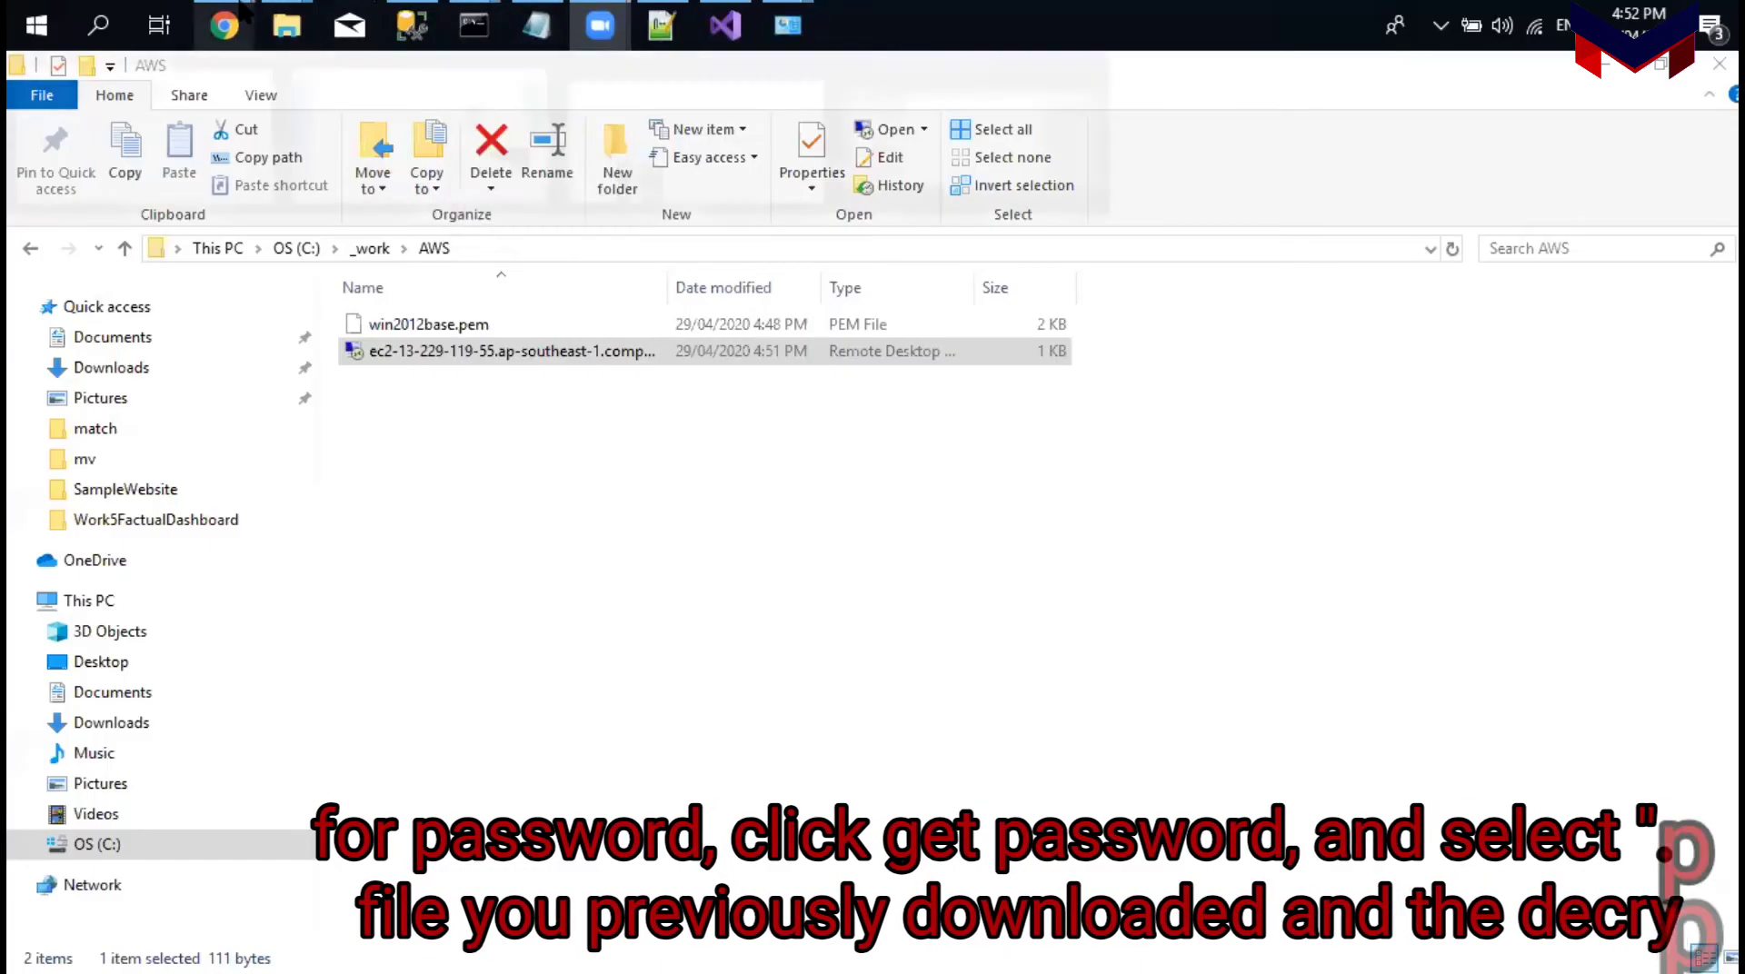
Step: Open the downloaded .rdp file from the AWS folder in File Explorer with Remote Desktop Connection and allow the connection to the unknown publisher
{"action": "mouse_move", "coordinate": [227, 26]}
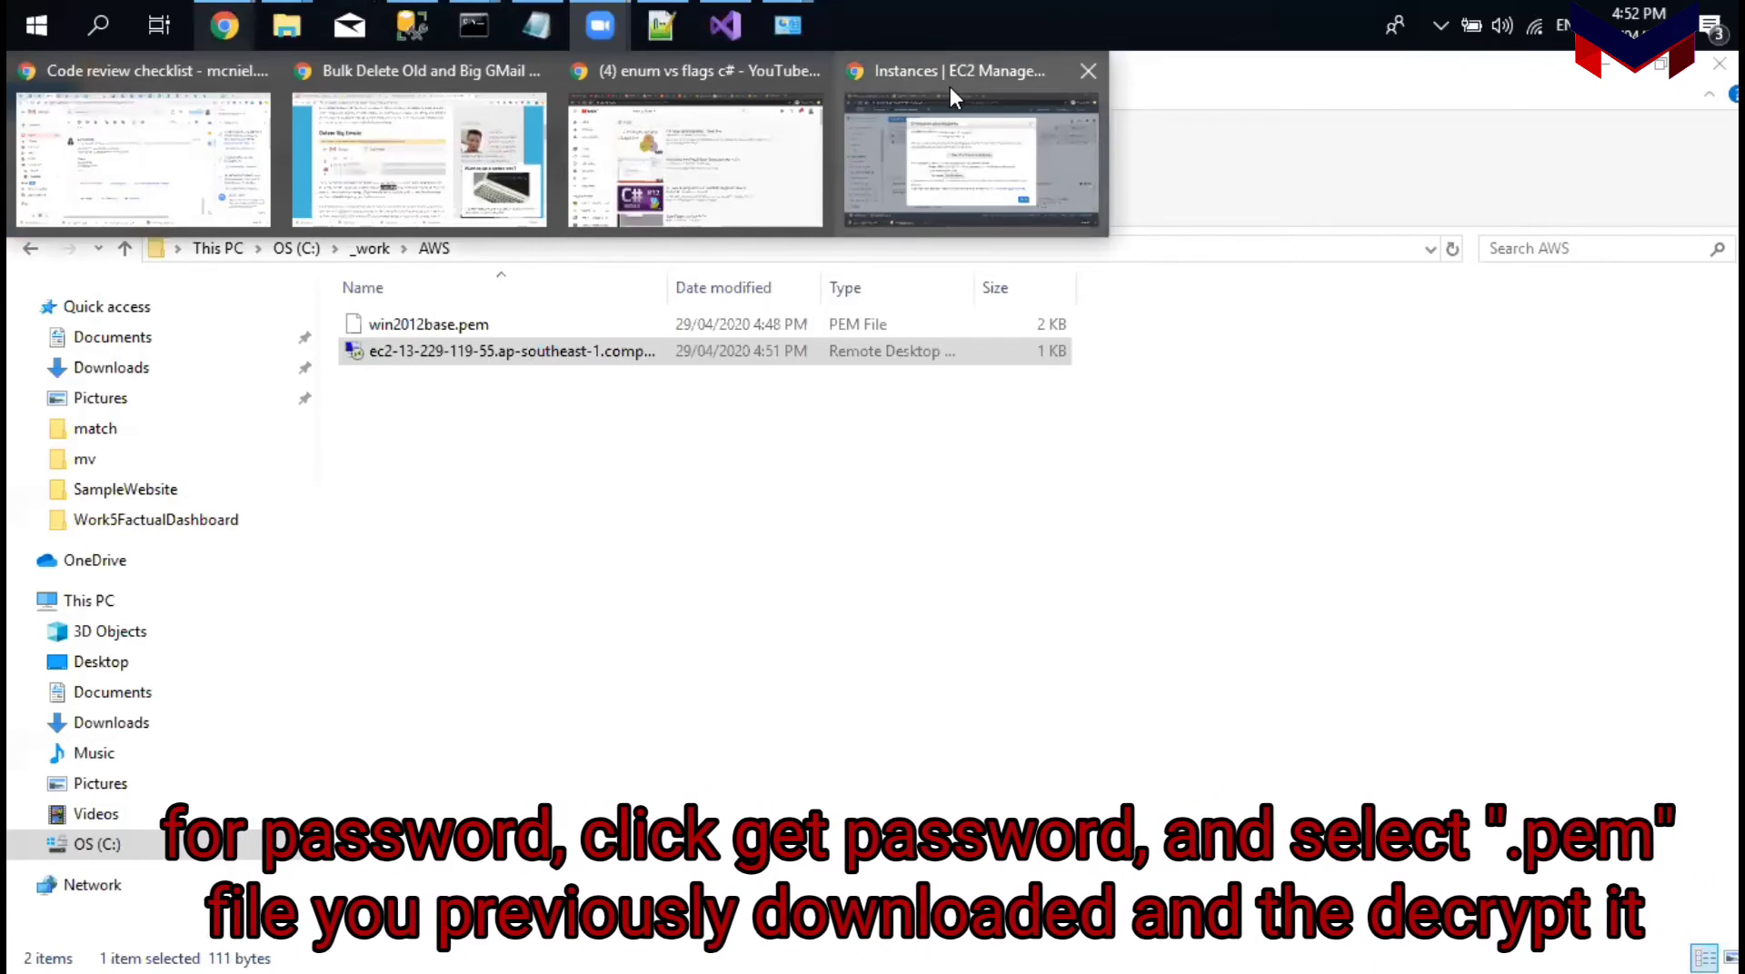
{"action": "left_click", "coordinate": [951, 86]}
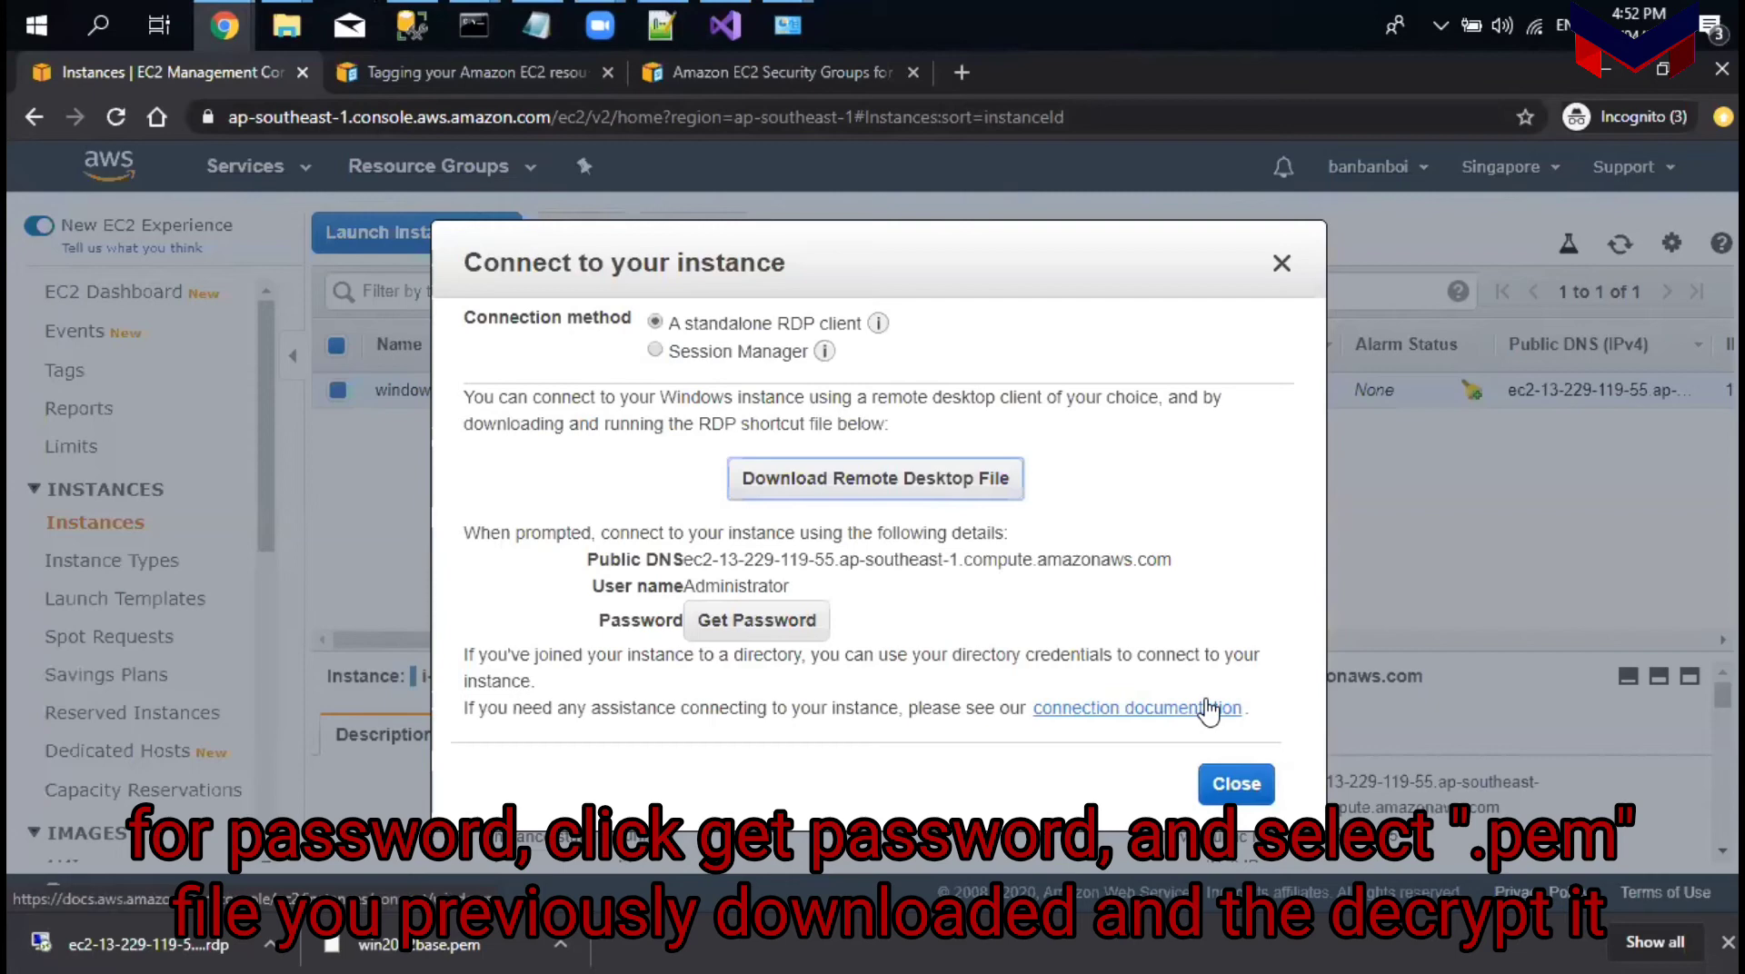
{"action": "left_click", "coordinate": [284, 24]}
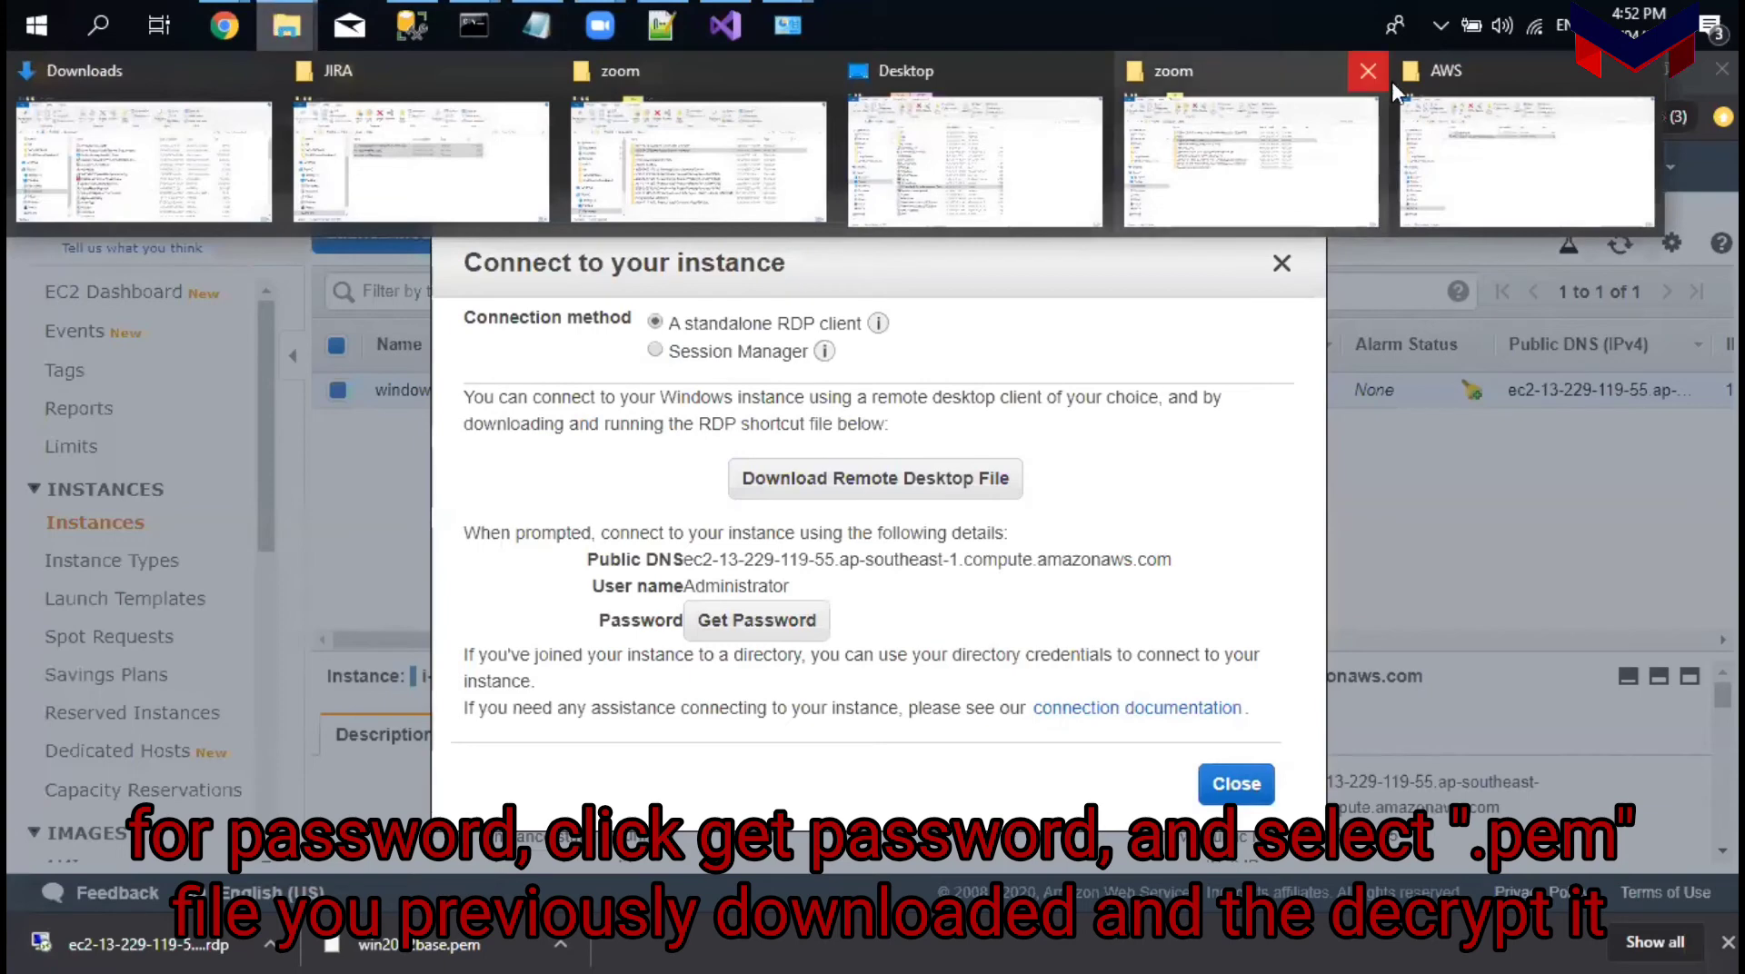
{"action": "left_click", "coordinate": [1466, 163]}
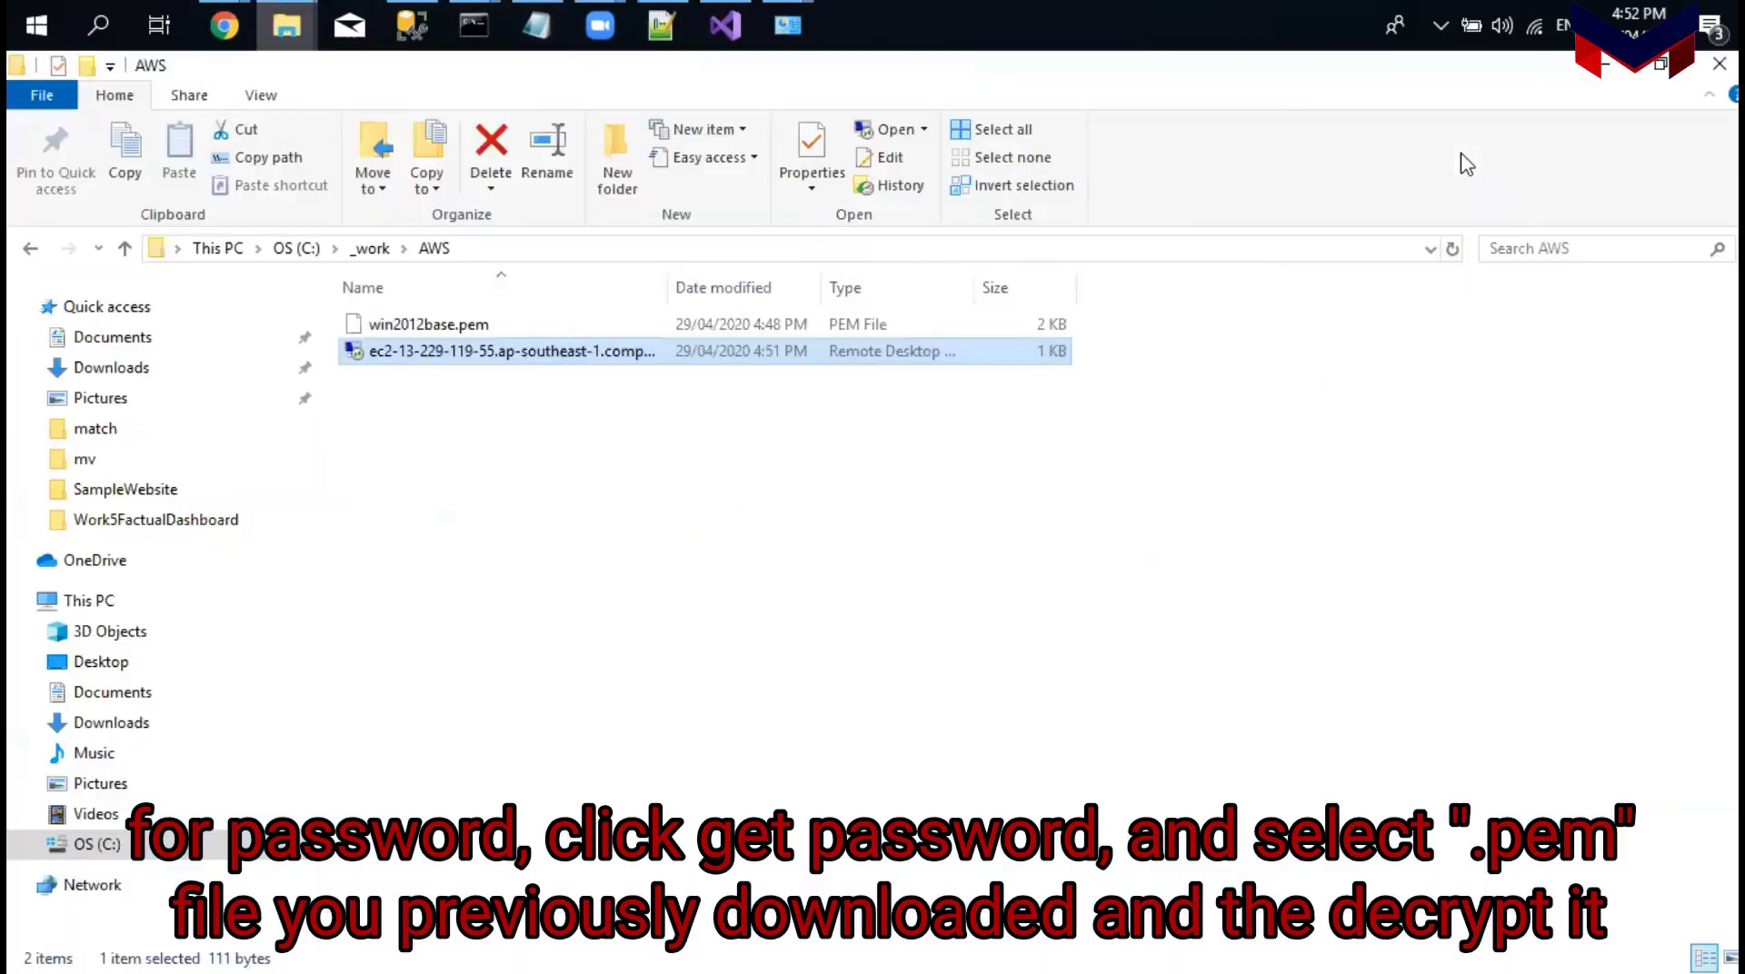
{"action": "double_click", "coordinate": [603, 354]}
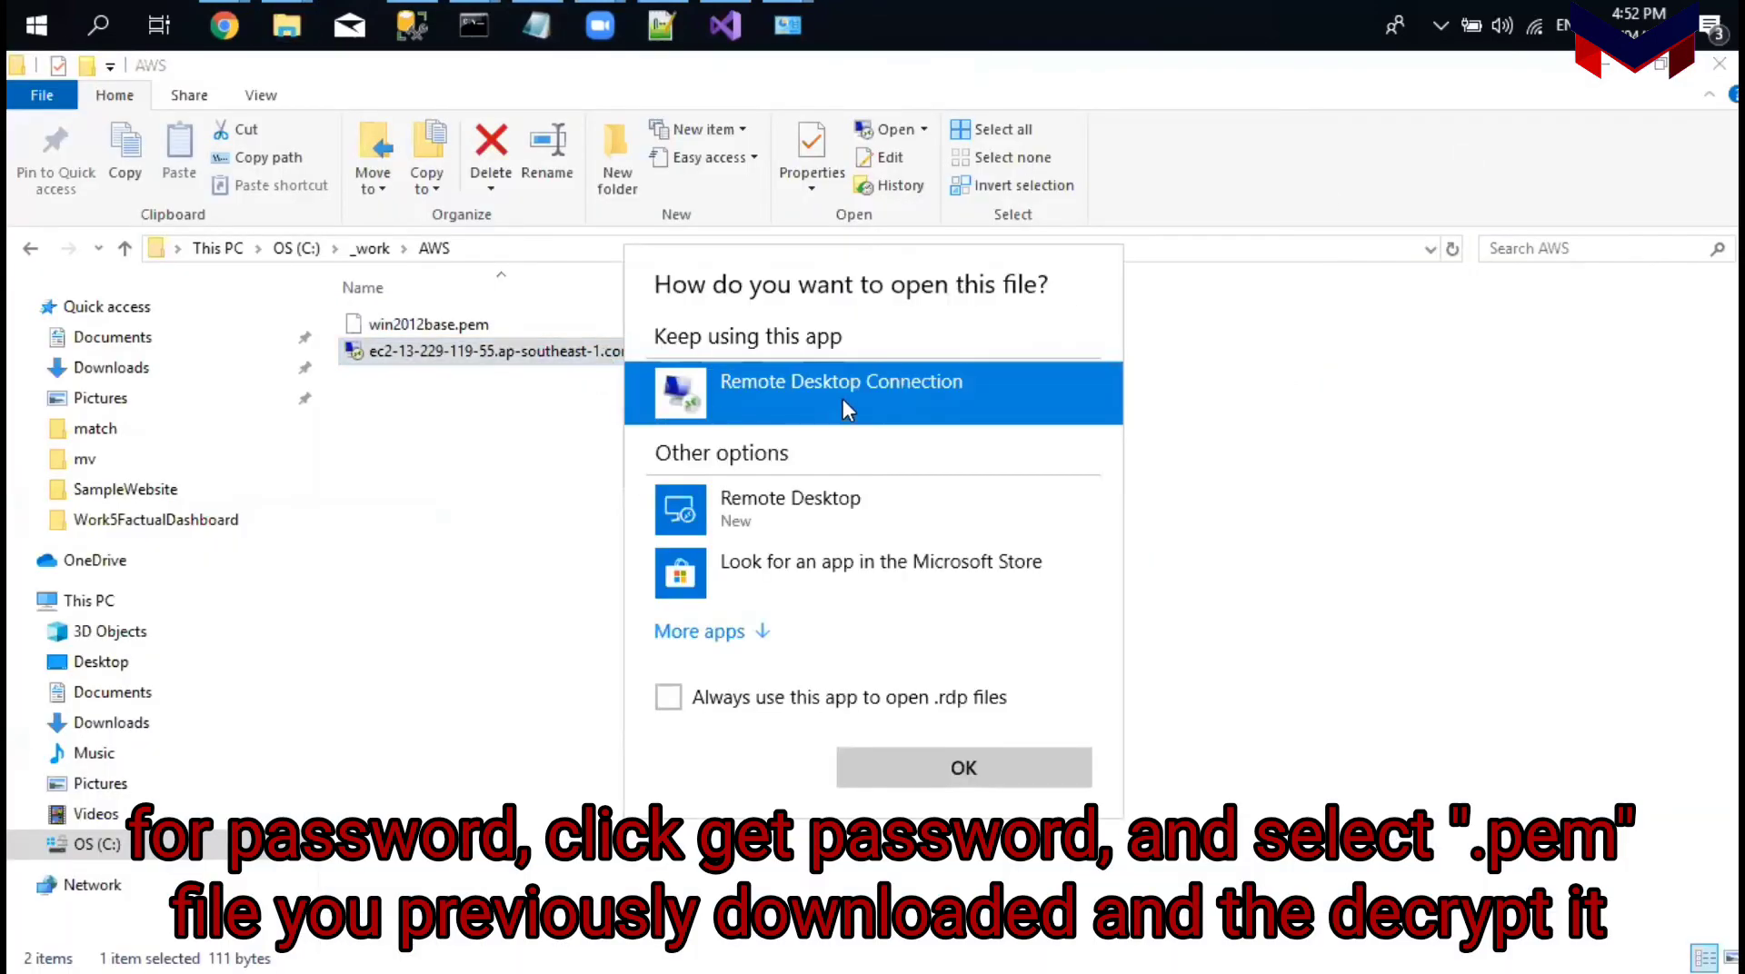
{"action": "left_click", "coordinate": [962, 768]}
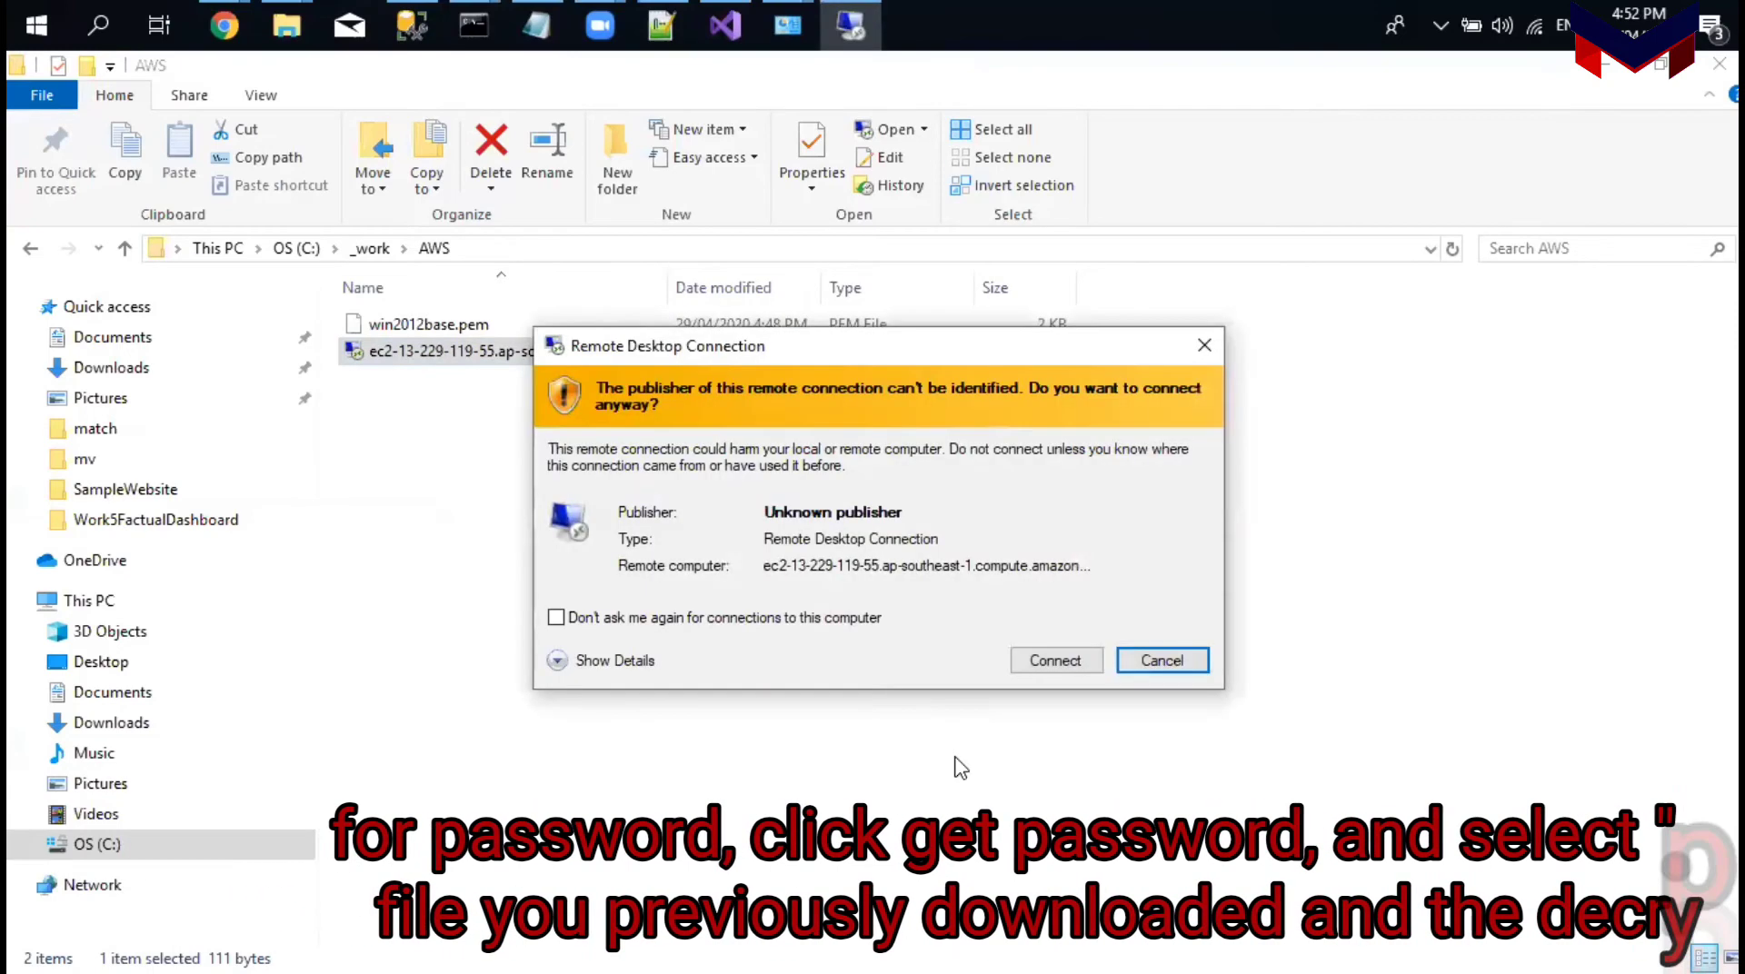
{"action": "left_click", "coordinate": [1051, 661]}
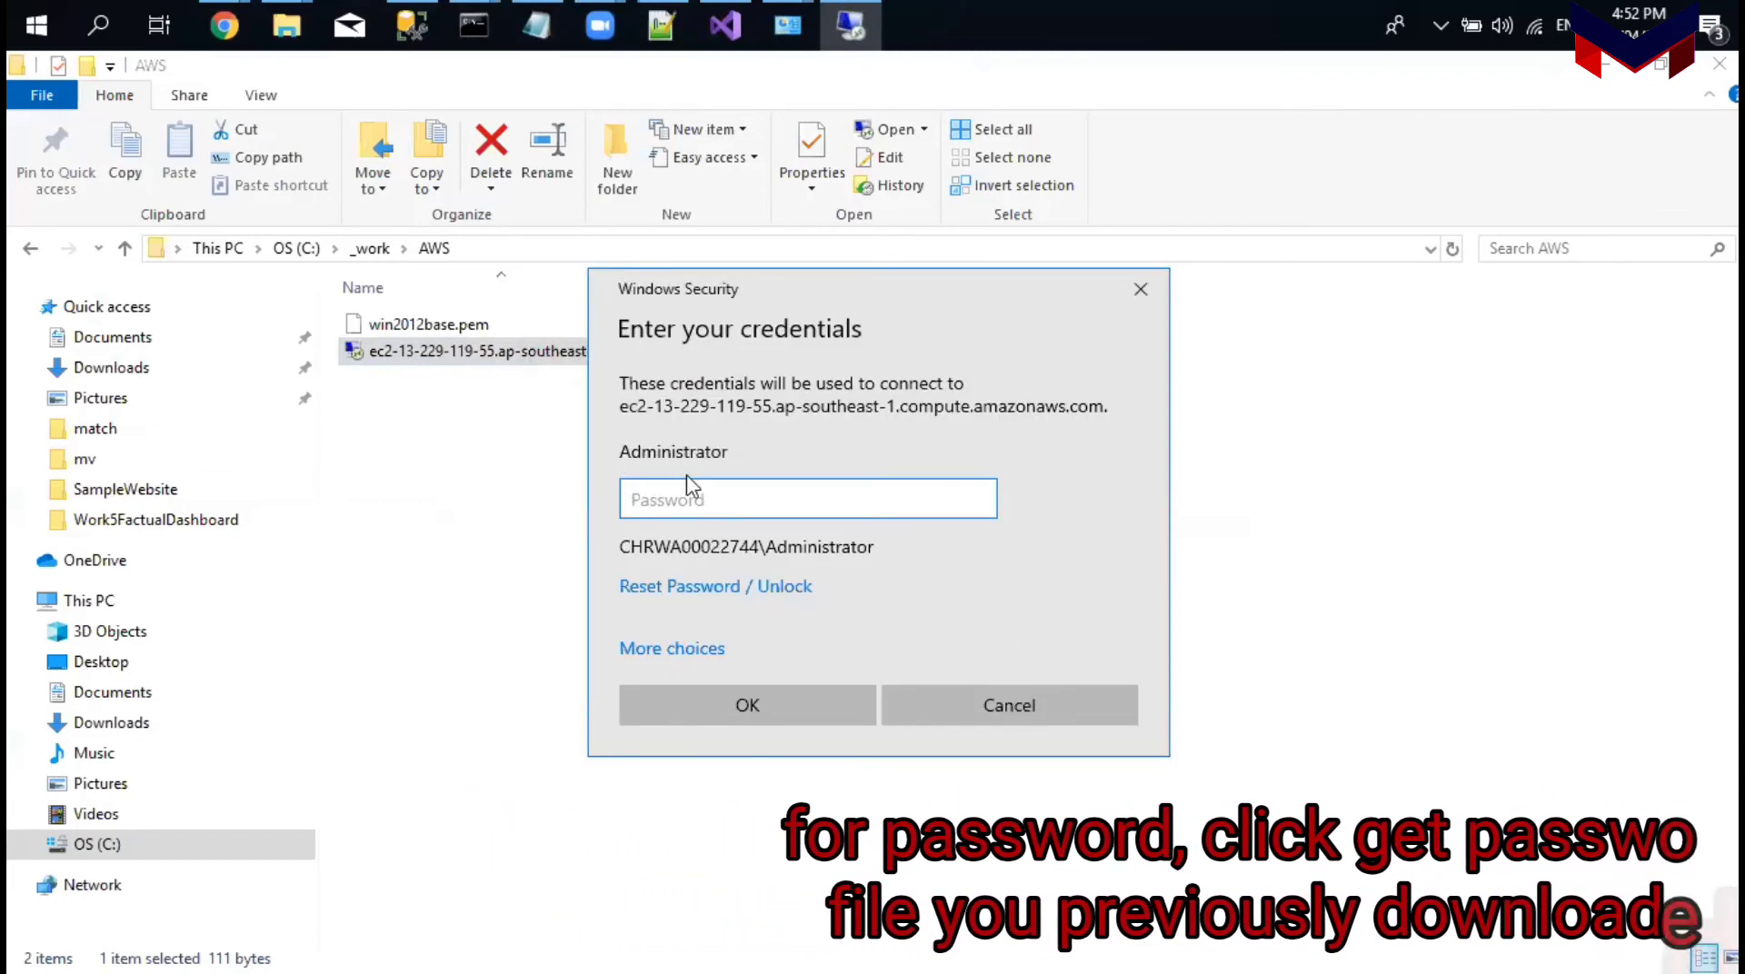
Step: Switch back to the browser and decrypt the instance's Administrator password using the win2012base.pem key file
{"action": "key", "text": "alt+Tab"}
{"action": "key", "text": "alt+Tab"}
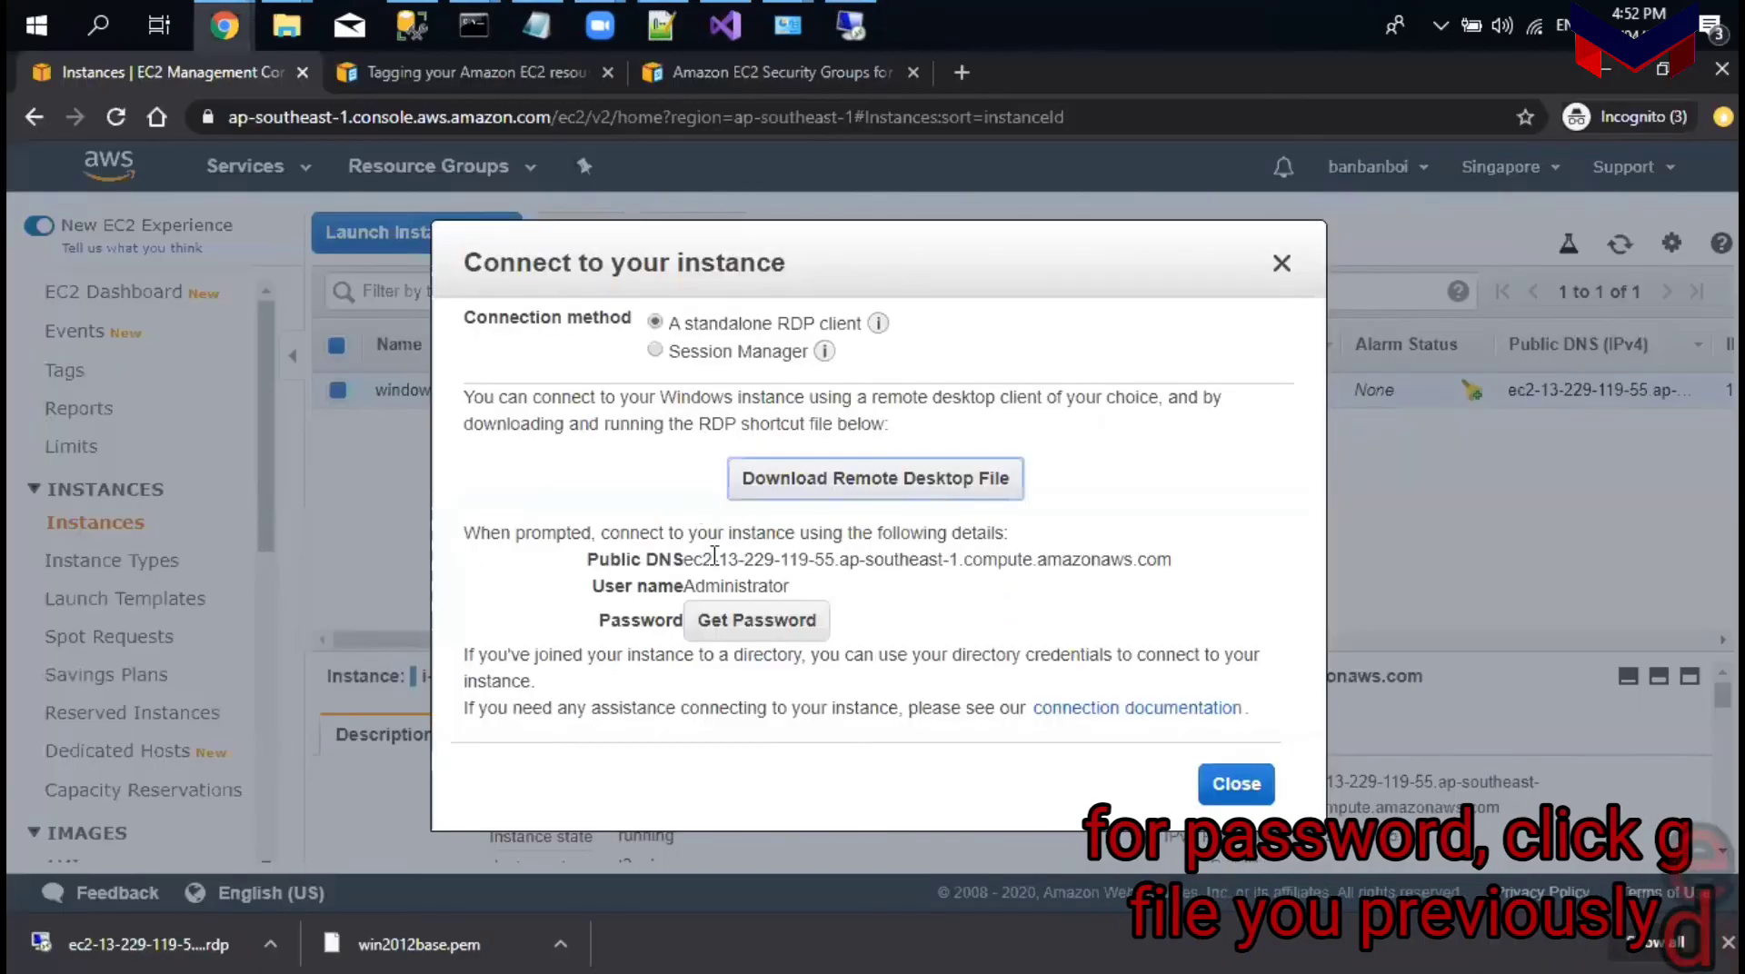
{"action": "left_click", "coordinate": [755, 621]}
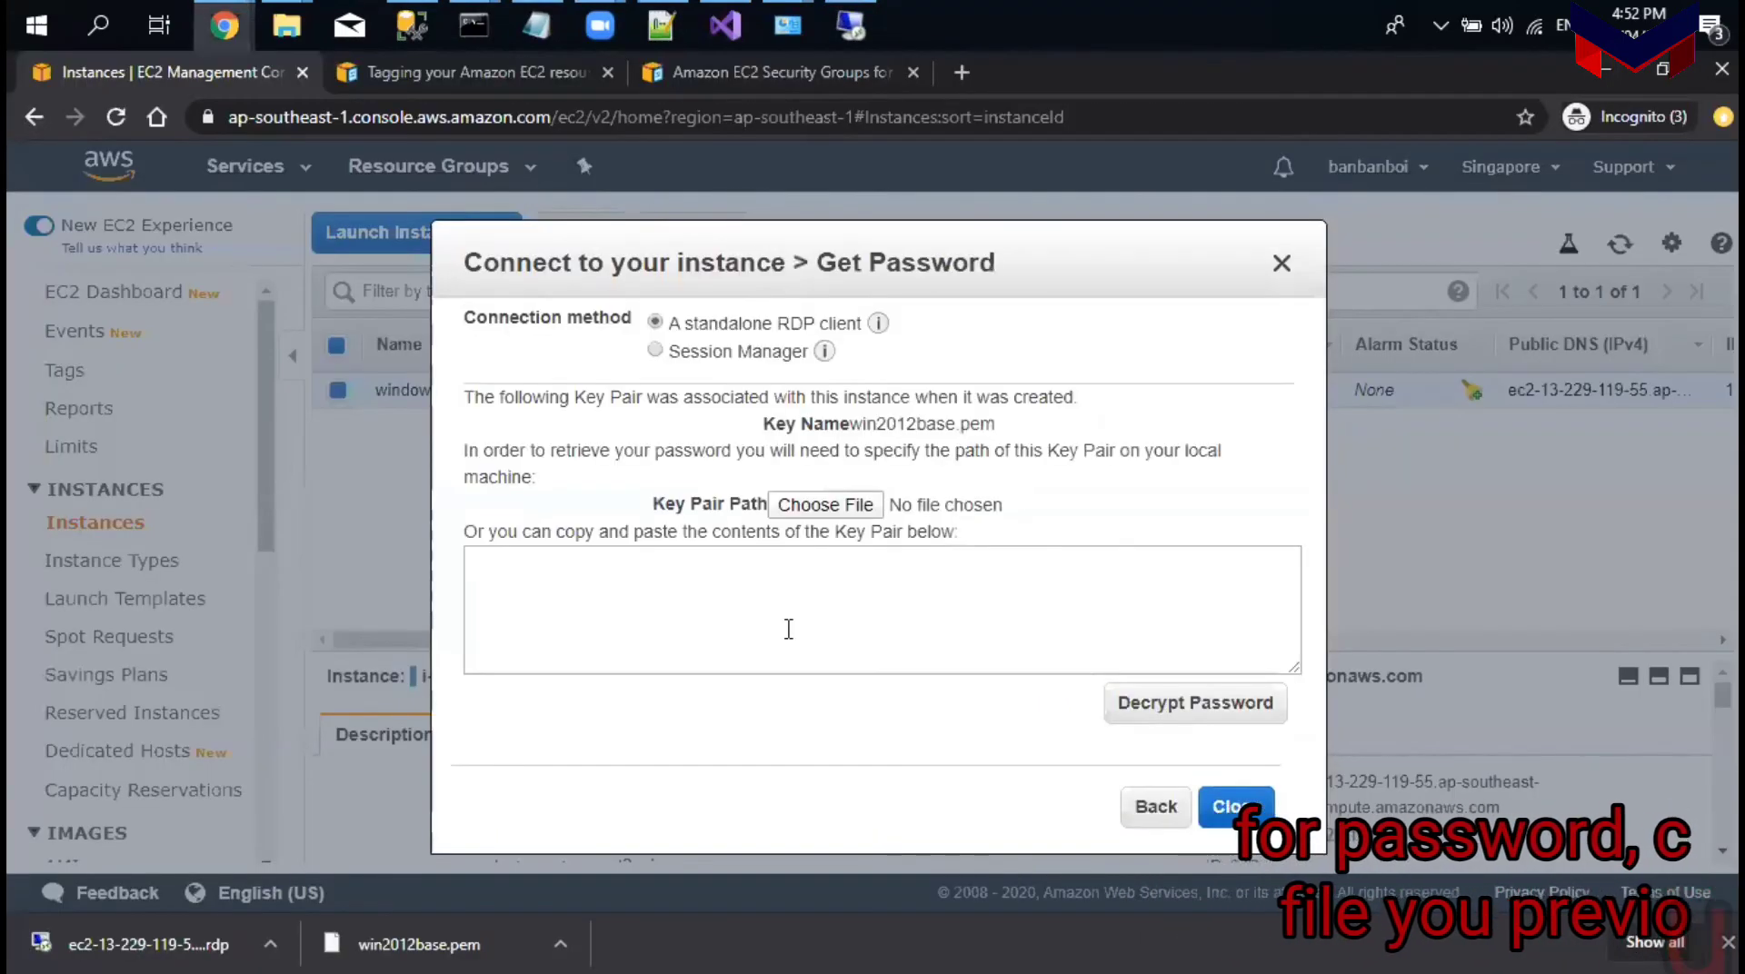
{"action": "left_click", "coordinate": [1153, 807]}
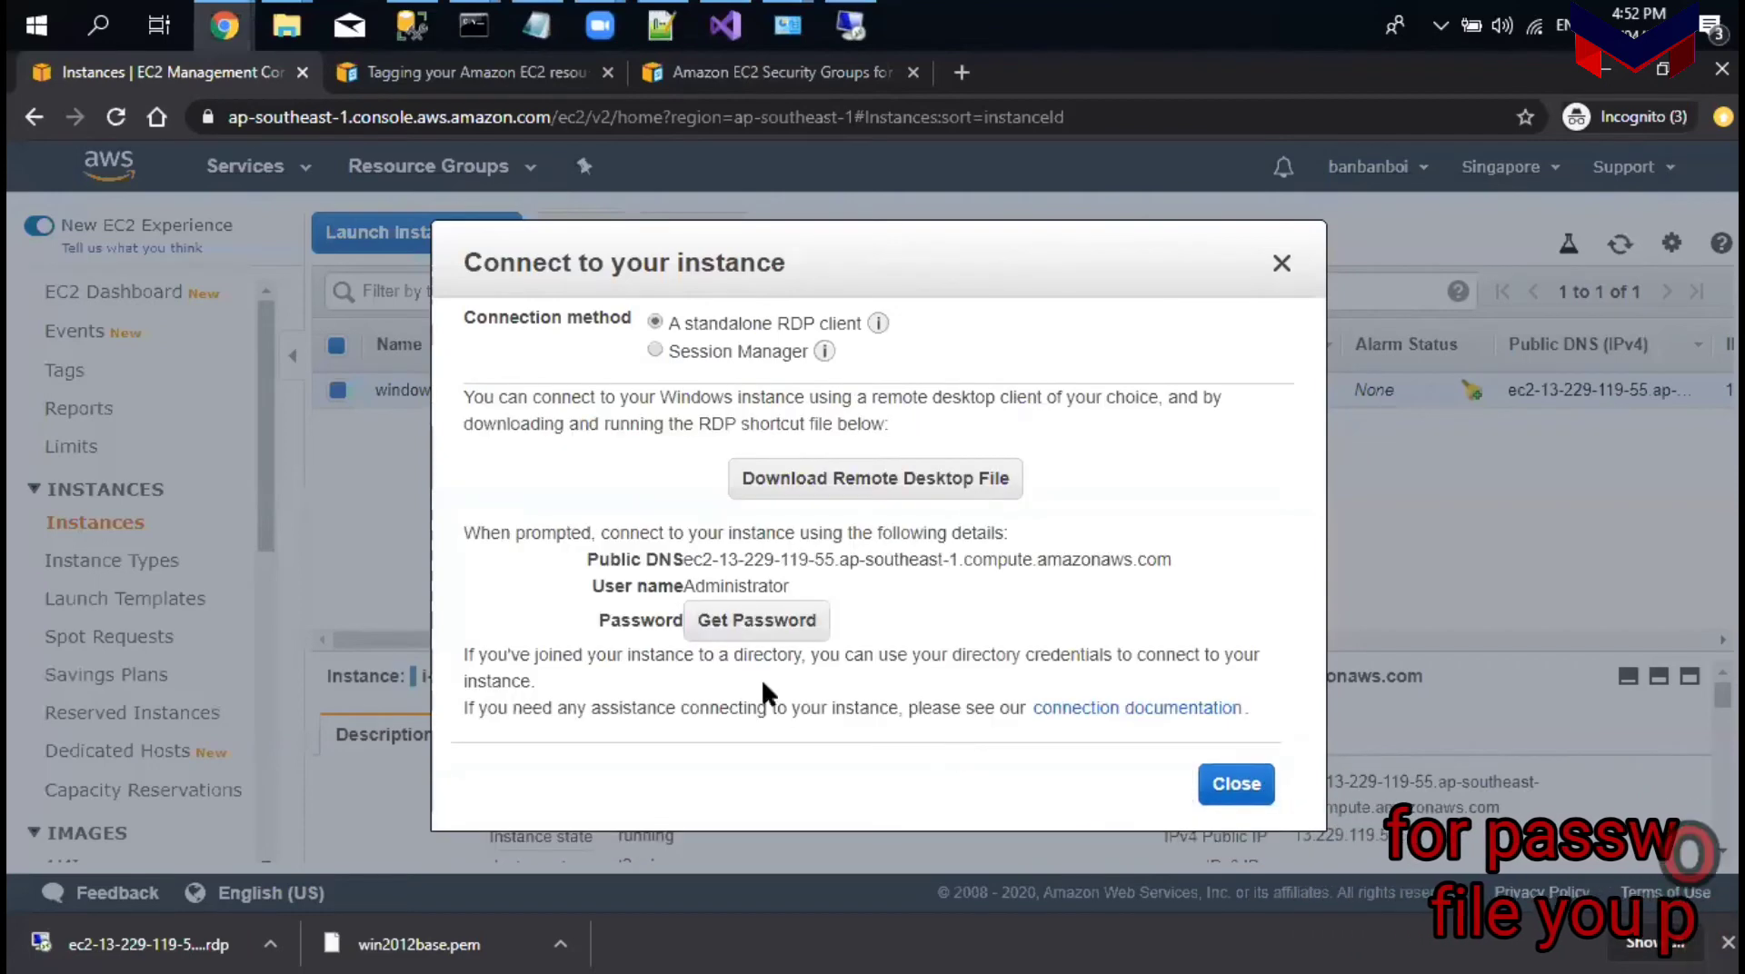
{"action": "left_click", "coordinate": [766, 627]}
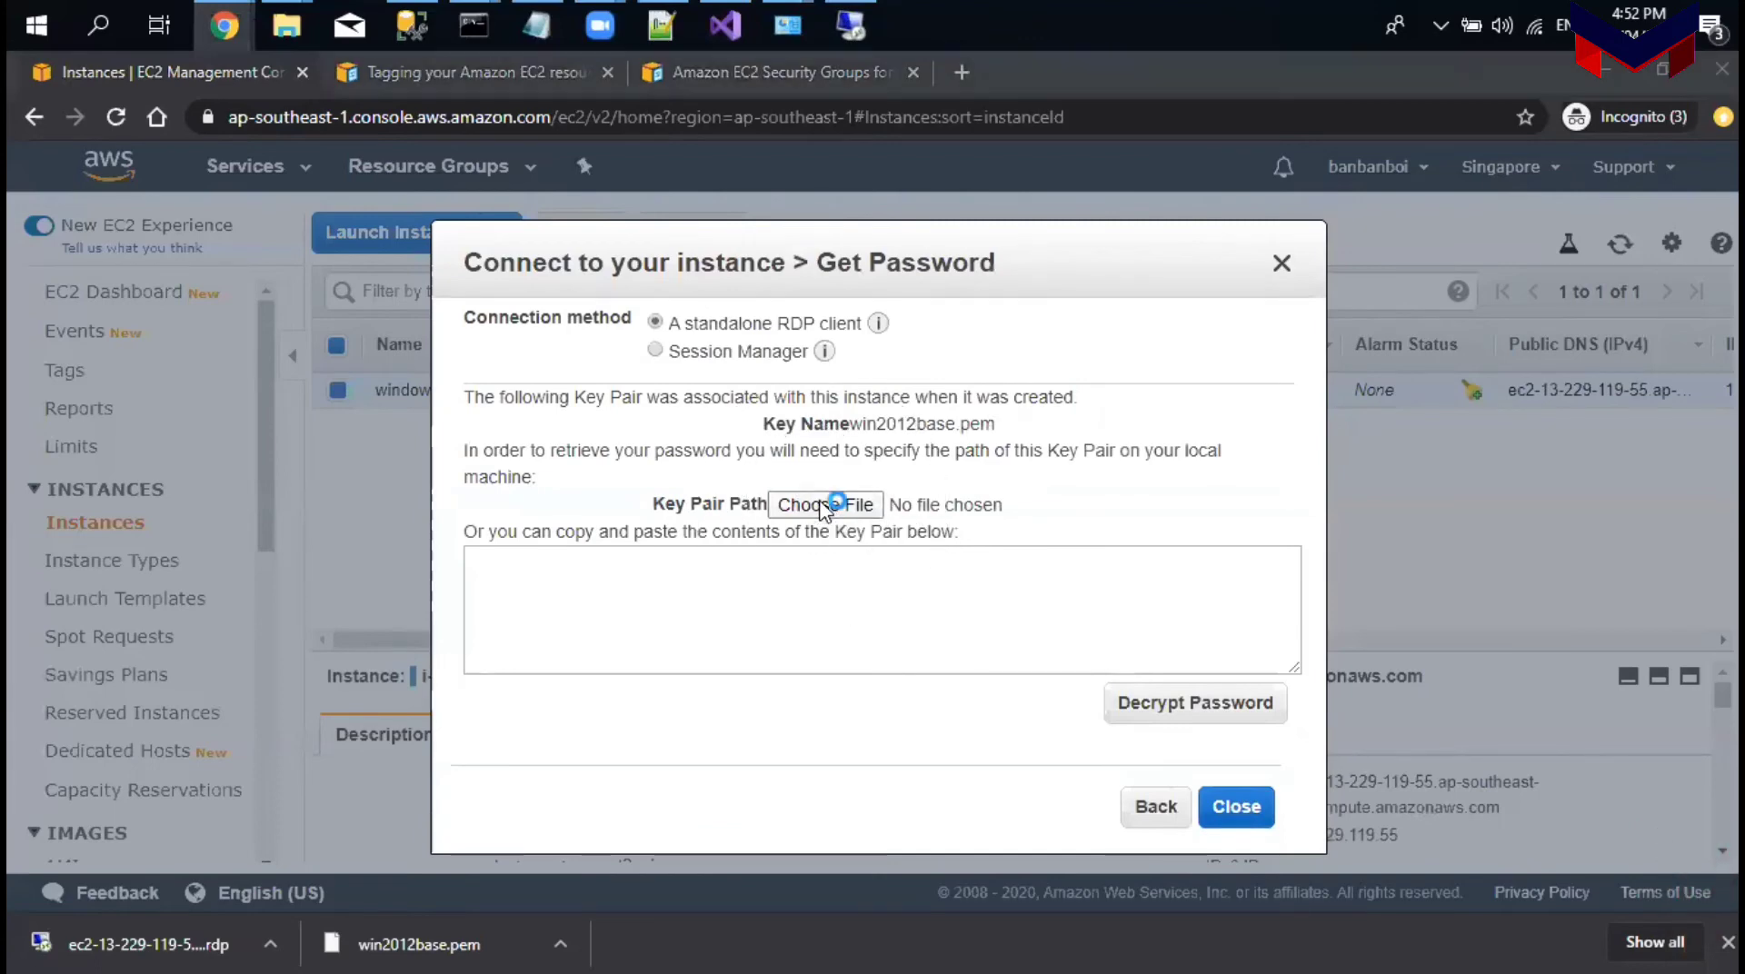
{"action": "left_click", "coordinate": [824, 505]}
{"action": "double_click", "coordinate": [329, 259]}
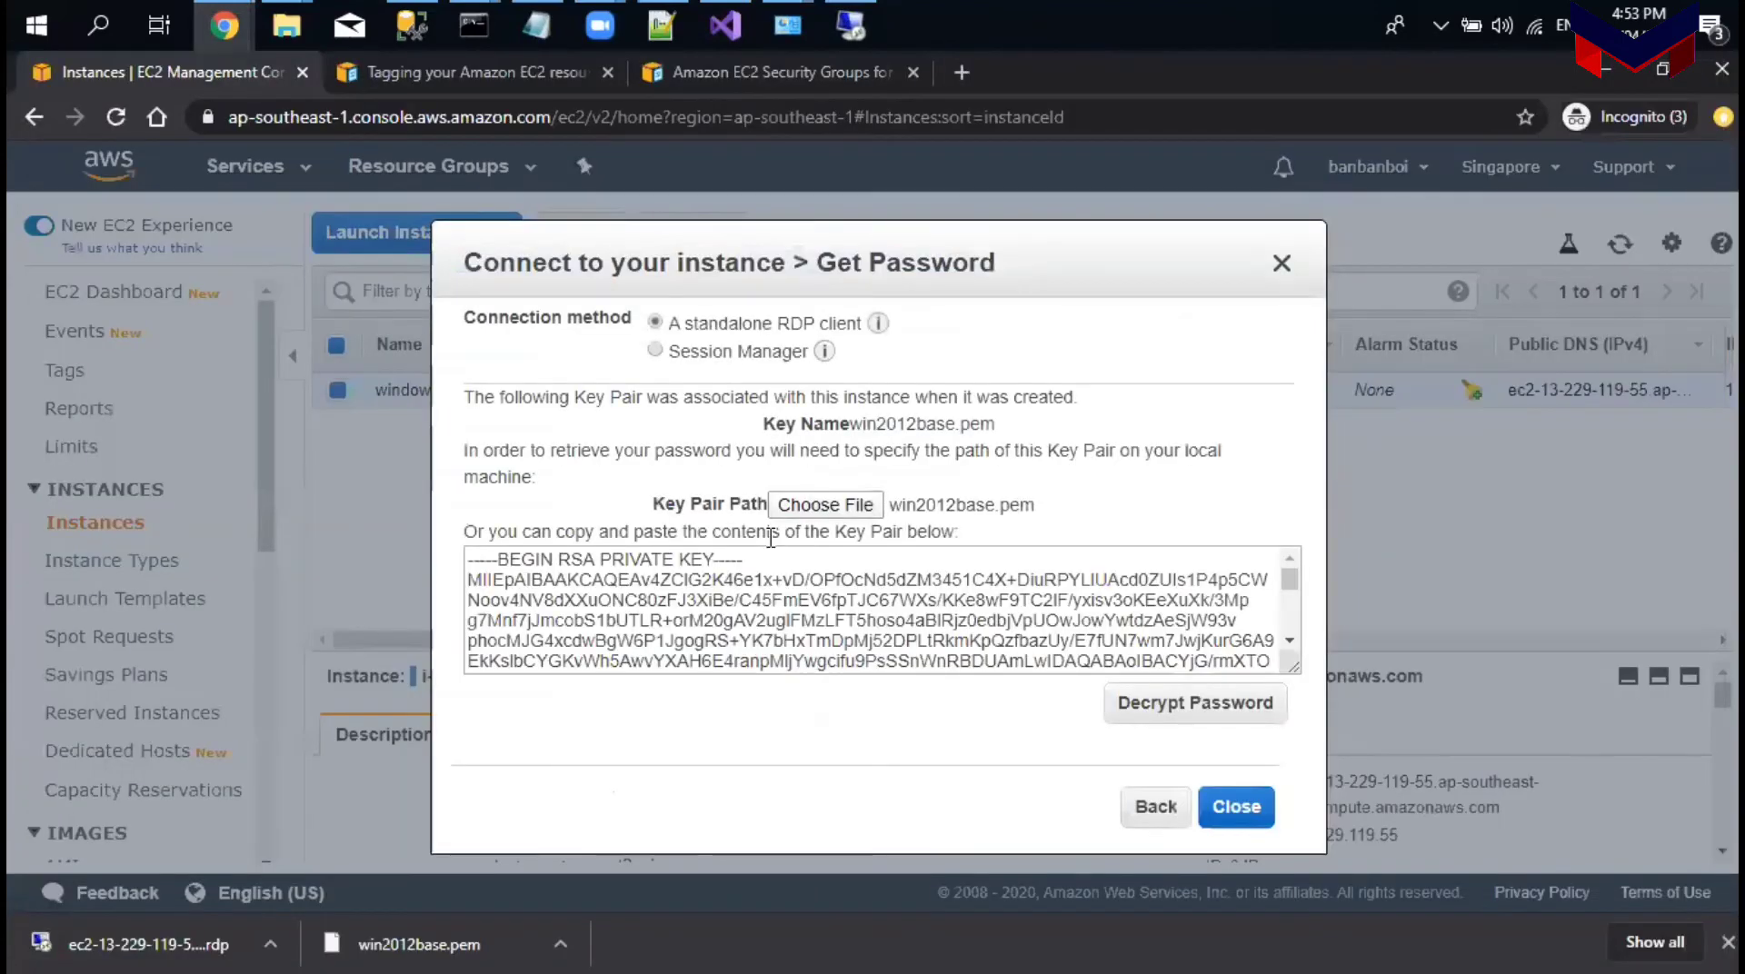
{"action": "left_click", "coordinate": [1114, 705]}
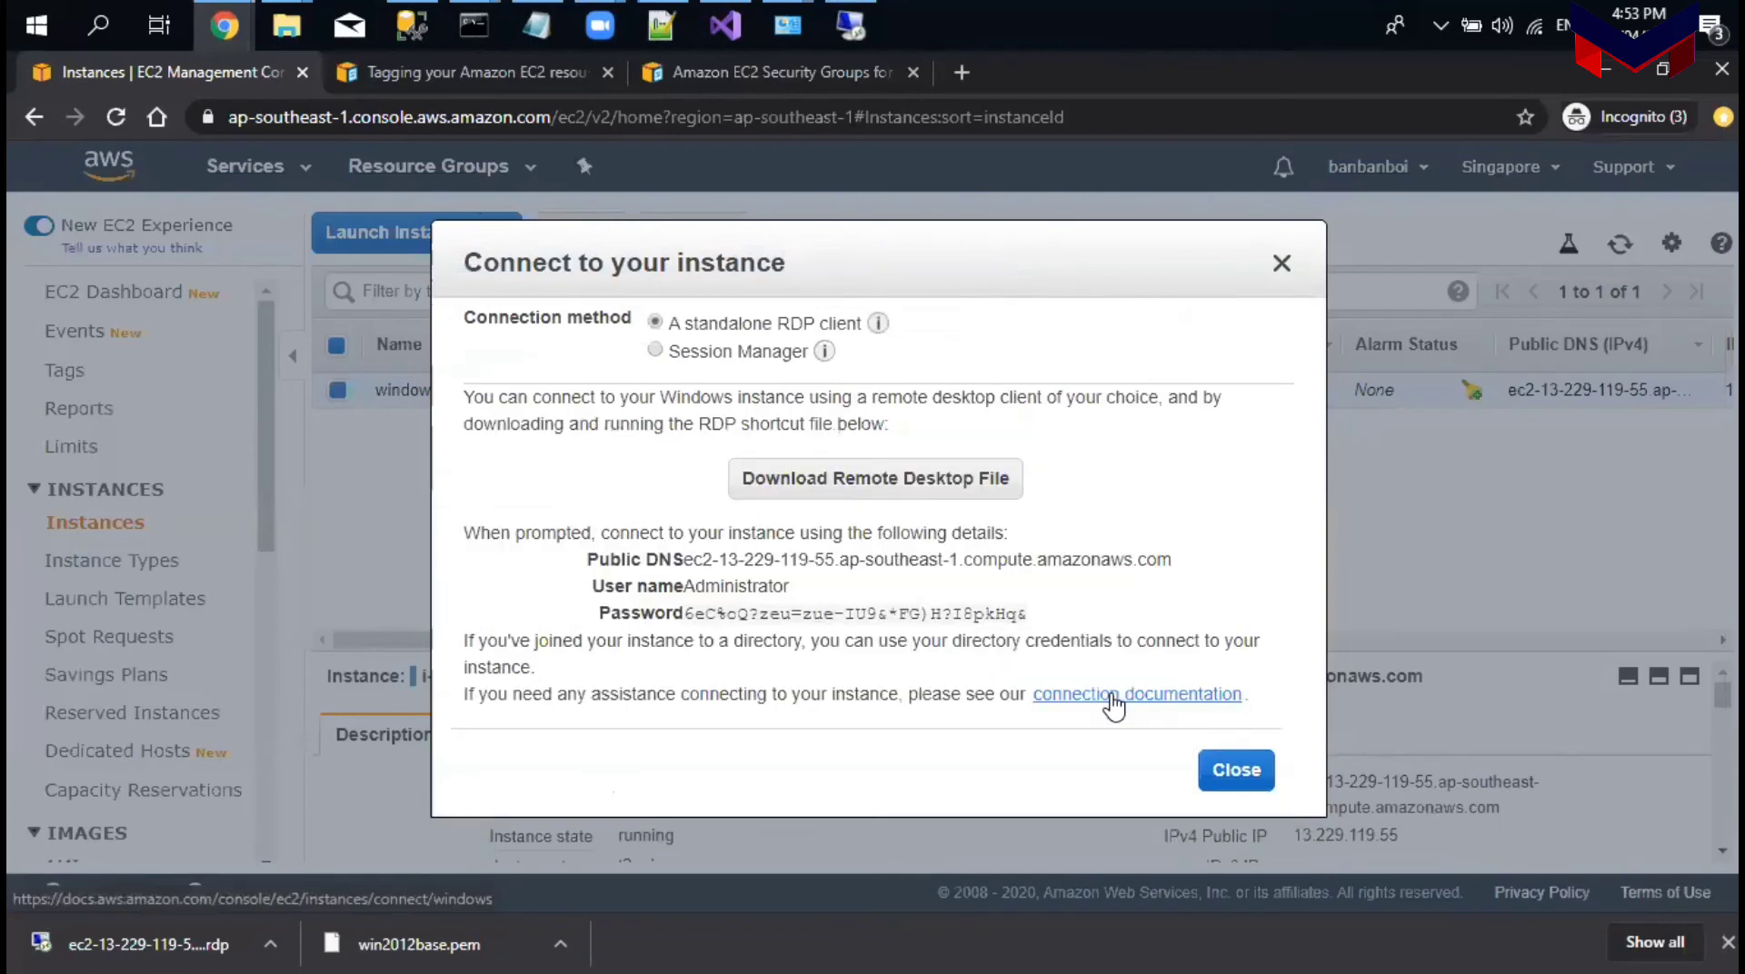
{"action": "mouse_move", "coordinate": [689, 617]}
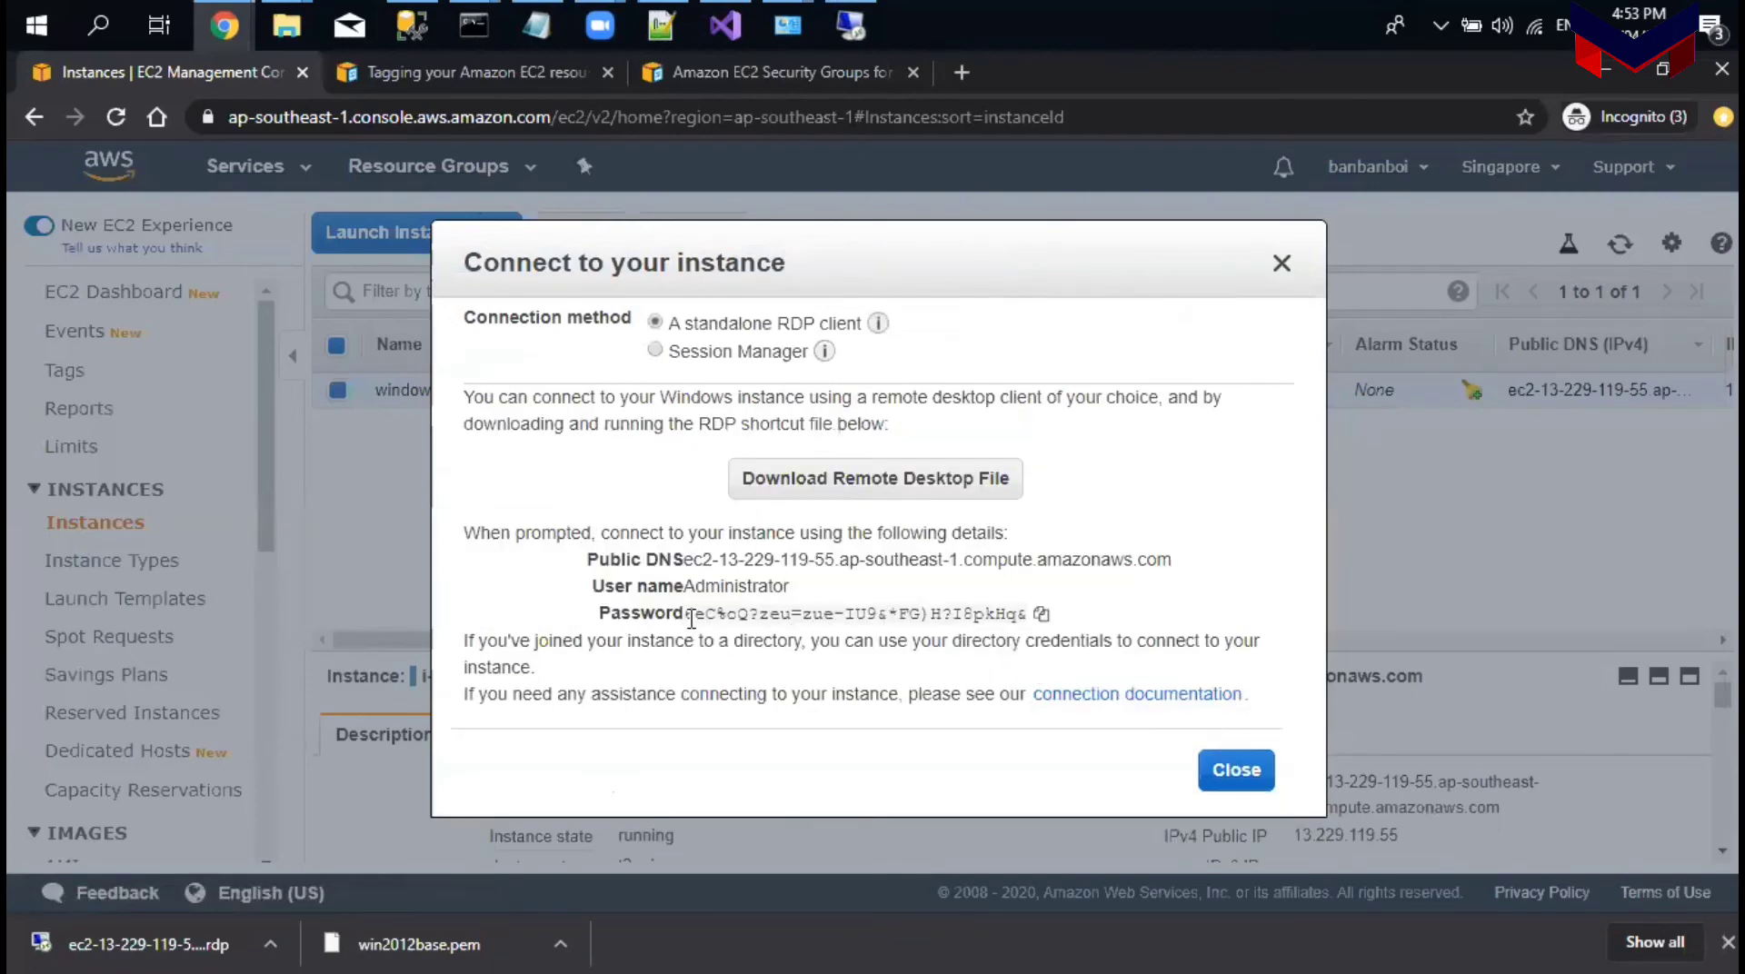
Step: Copy the decrypted Administrator password, sign in to the remote desktop with it and accept the untrusted certificate
{"action": "left_click_drag", "start_coordinate": [689, 618], "coordinate": [1016, 617]}
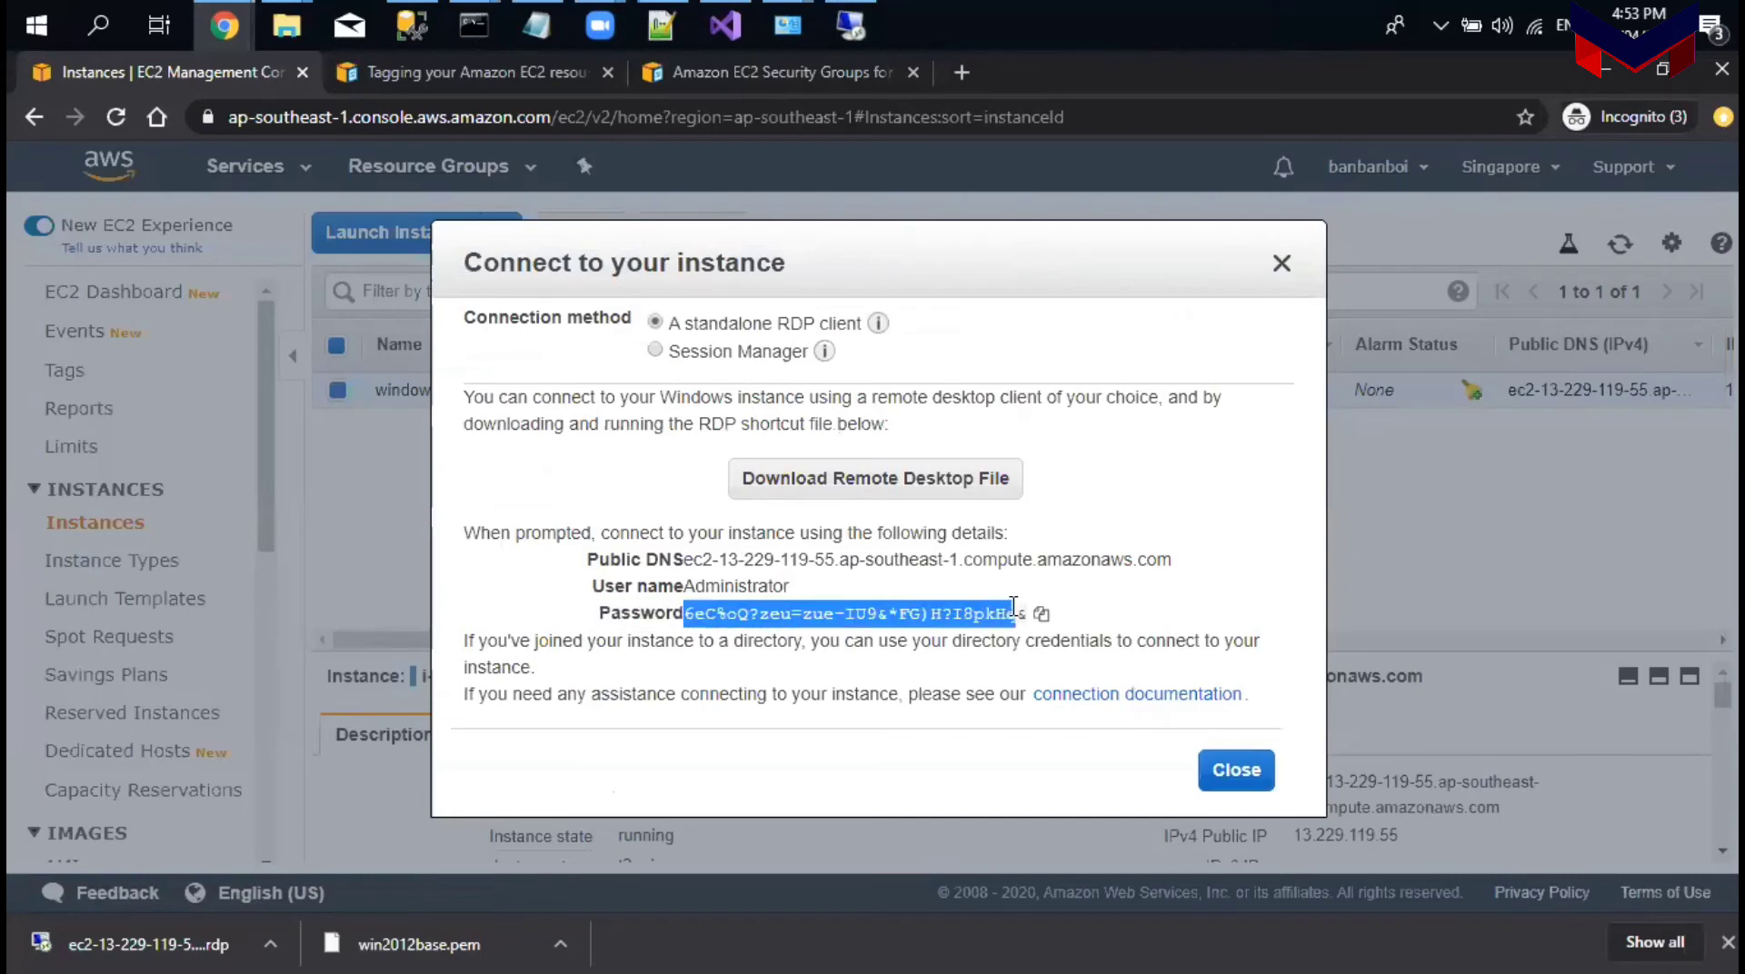
{"action": "left_click", "coordinate": [1042, 616]}
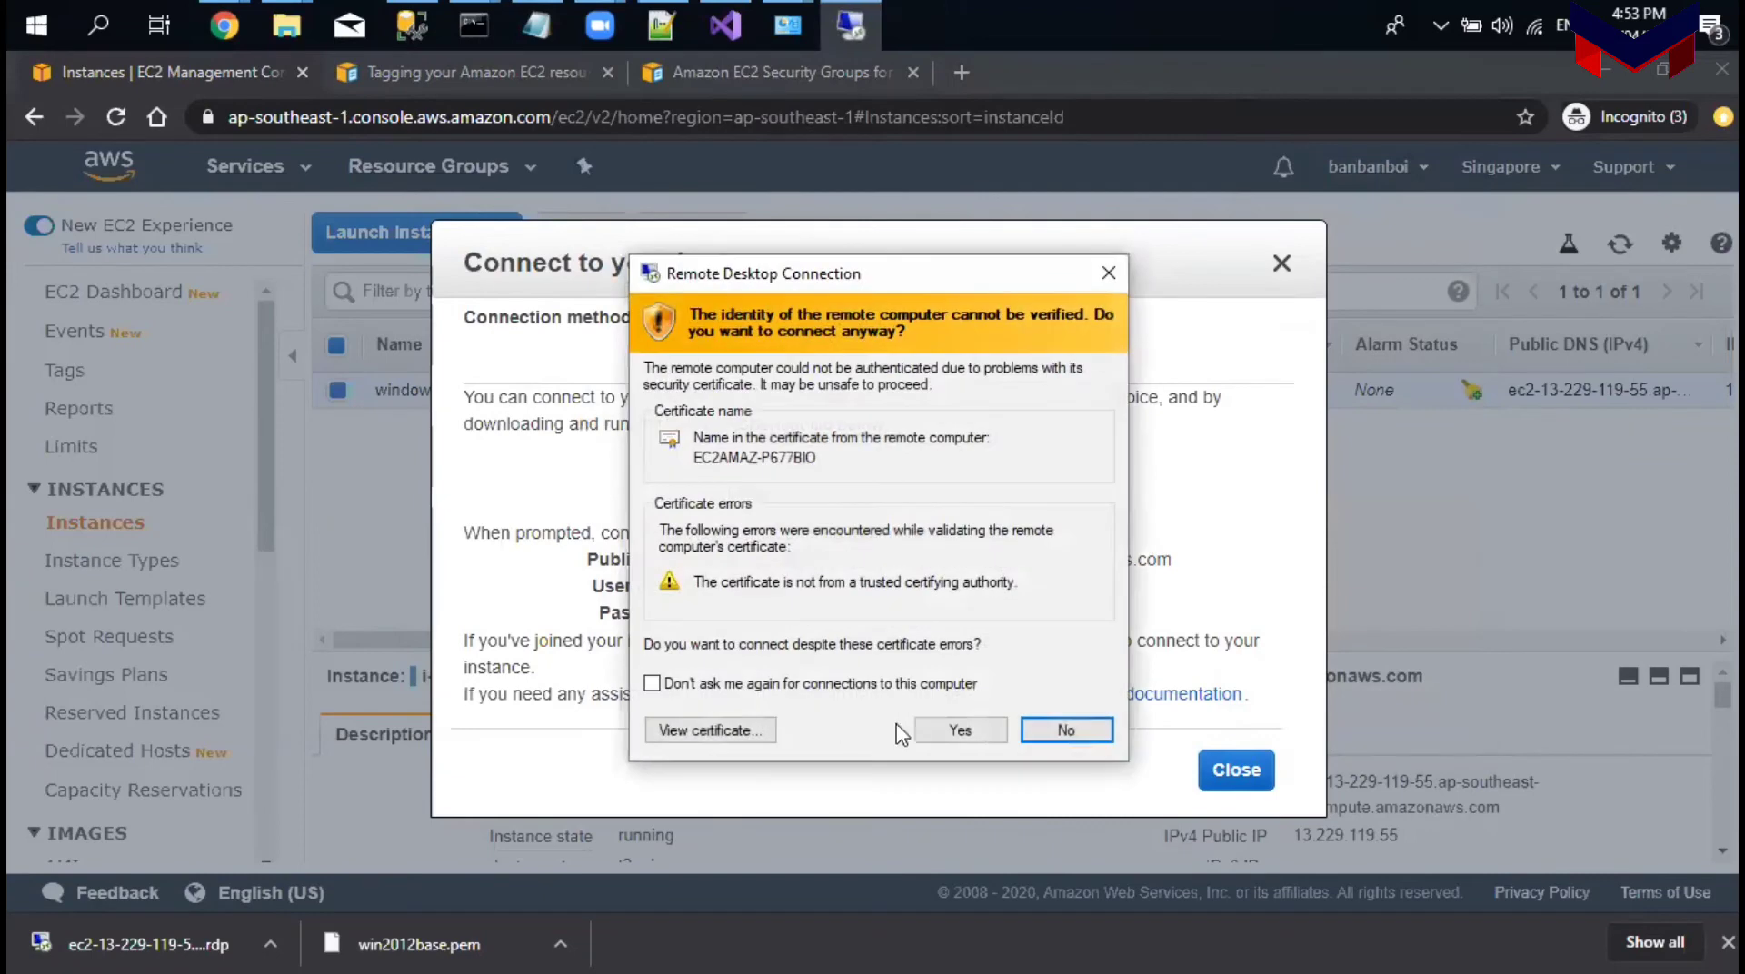
{"action": "left_click", "coordinate": [963, 730]}
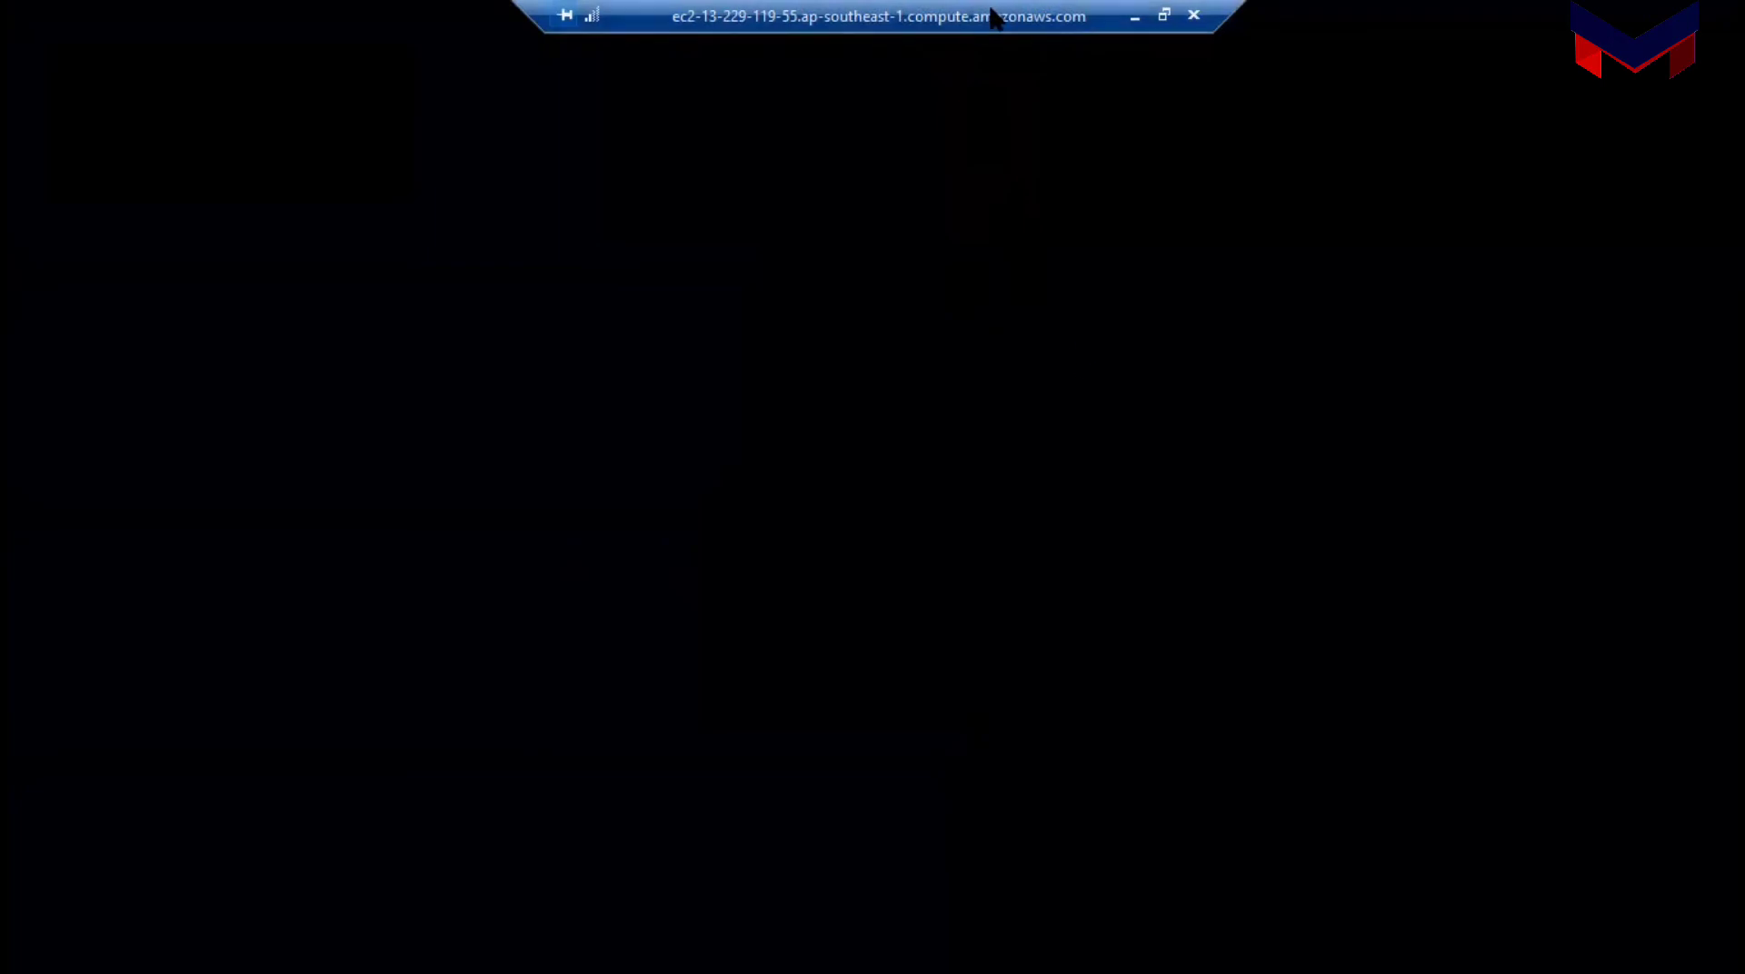
Step: Move the remote session's connection bar aside and allow the server to be discoverable on Network 2
{"action": "left_click_drag", "start_coordinate": [1005, 16], "coordinate": [848, 54]}
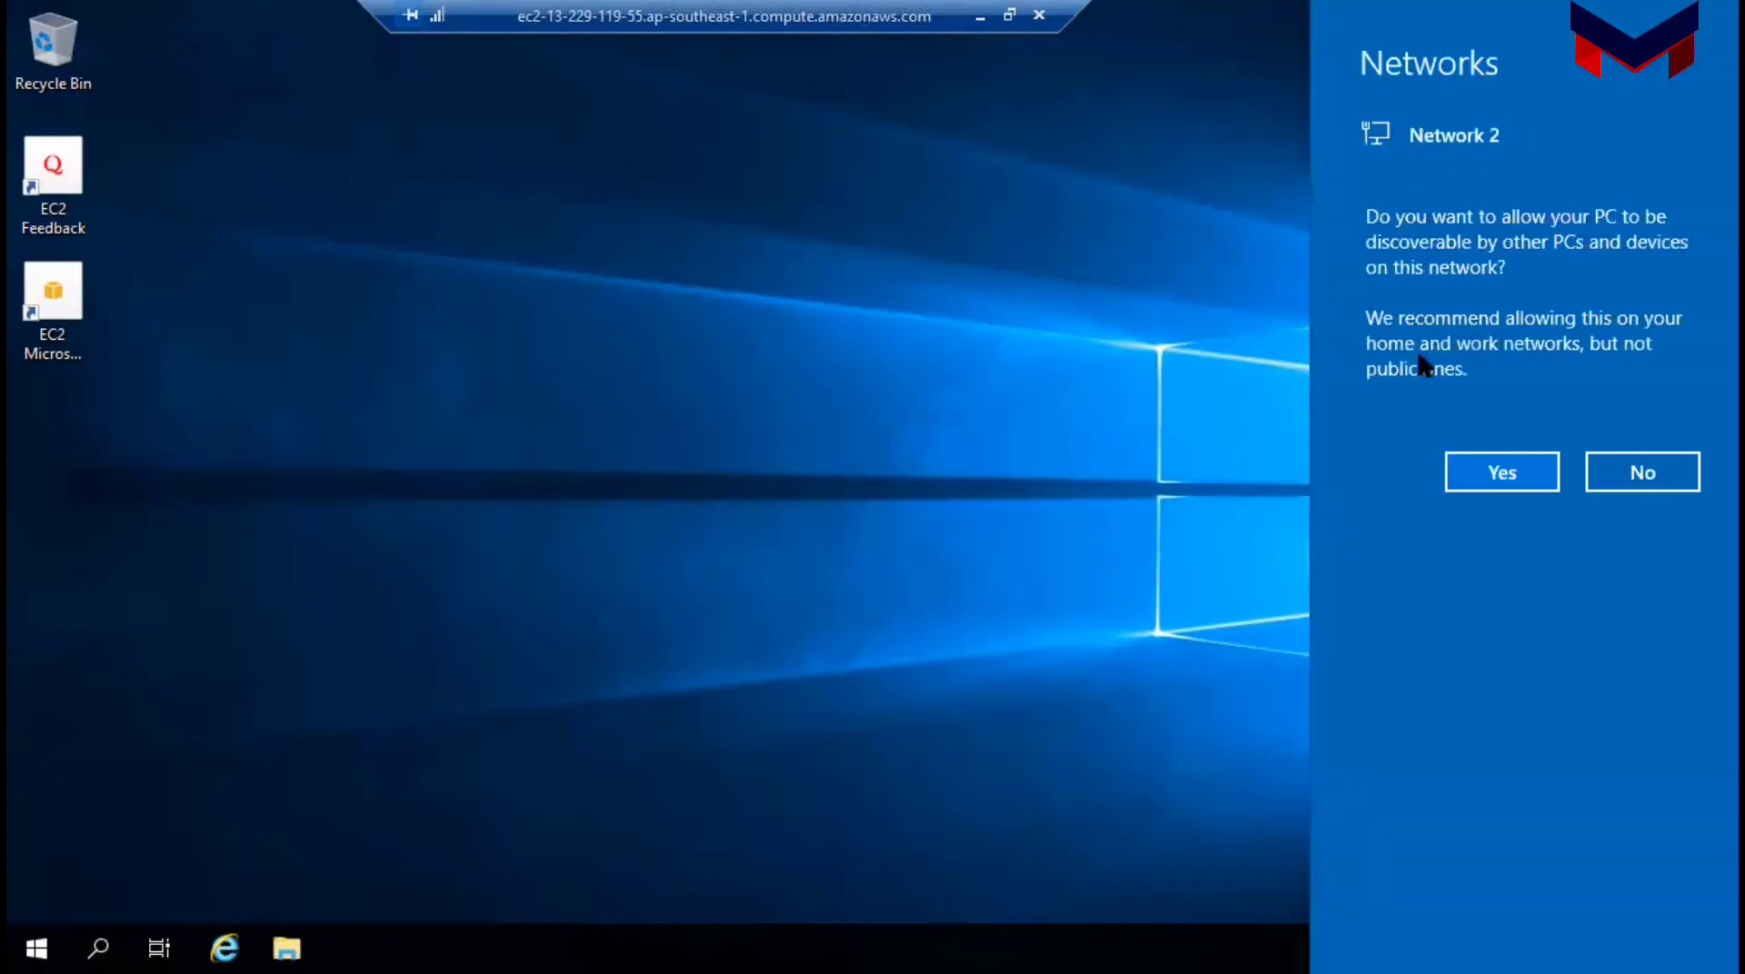
{"action": "left_click", "coordinate": [1460, 474]}
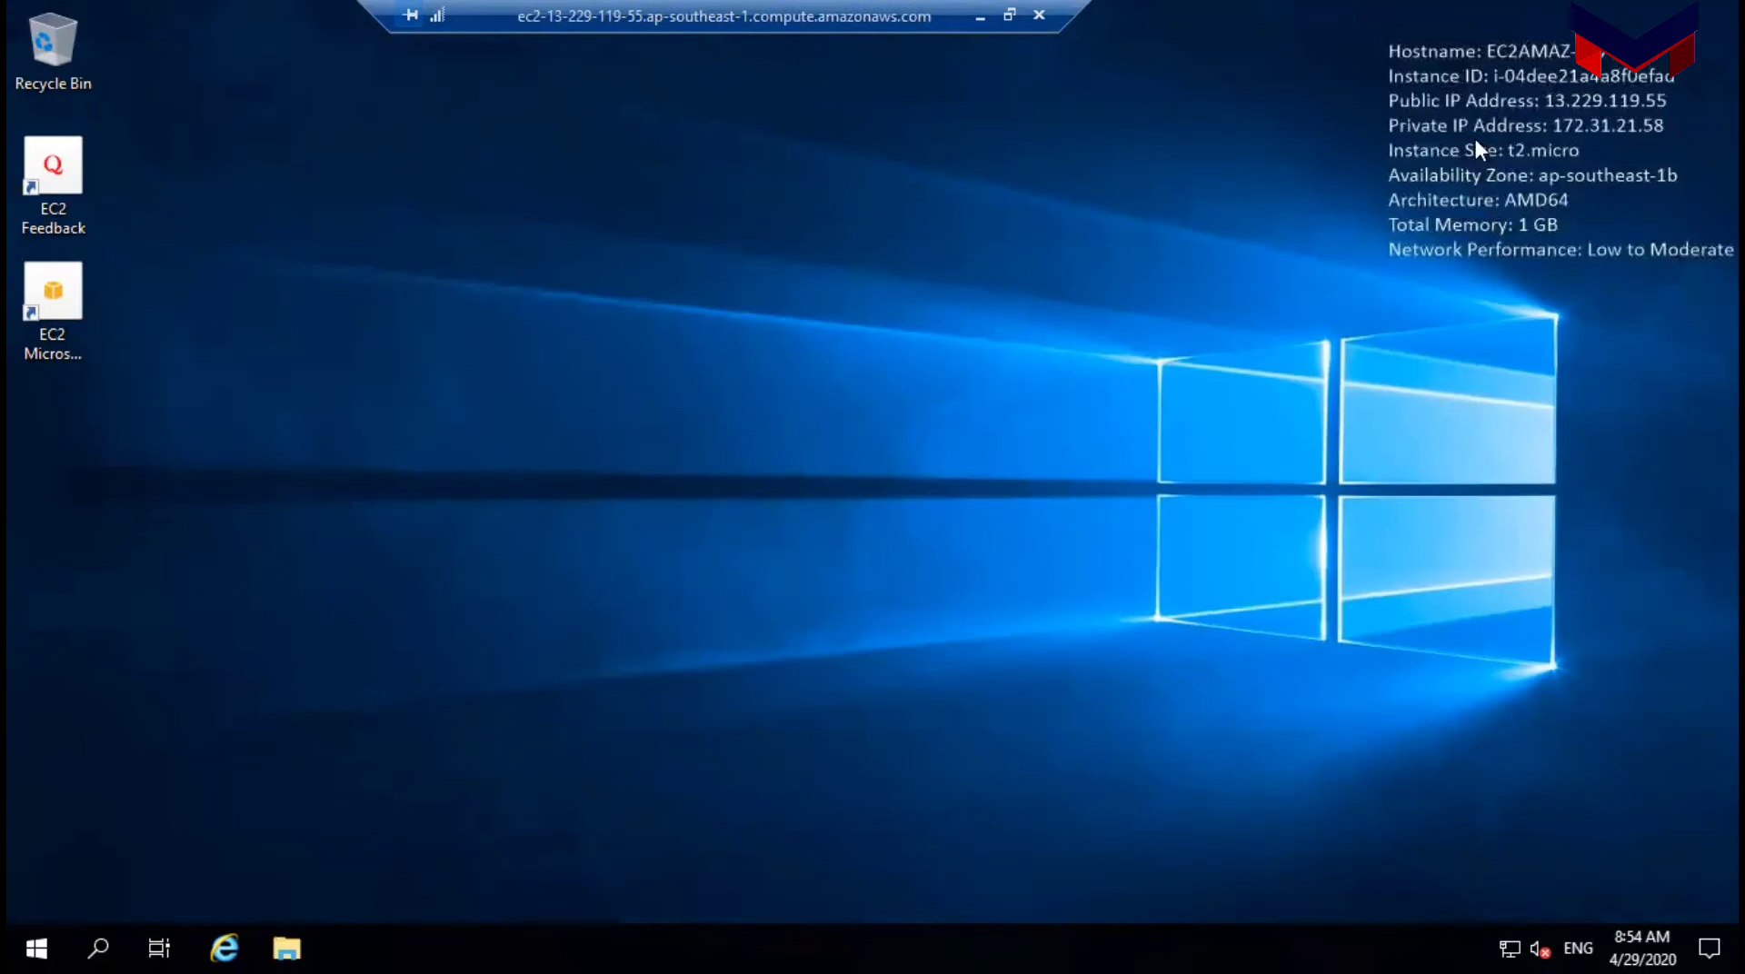
Step: Show the remote session in a smaller window and capture the instance details on its desktop with Snipping Tool
{"action": "left_click", "coordinate": [1009, 14]}
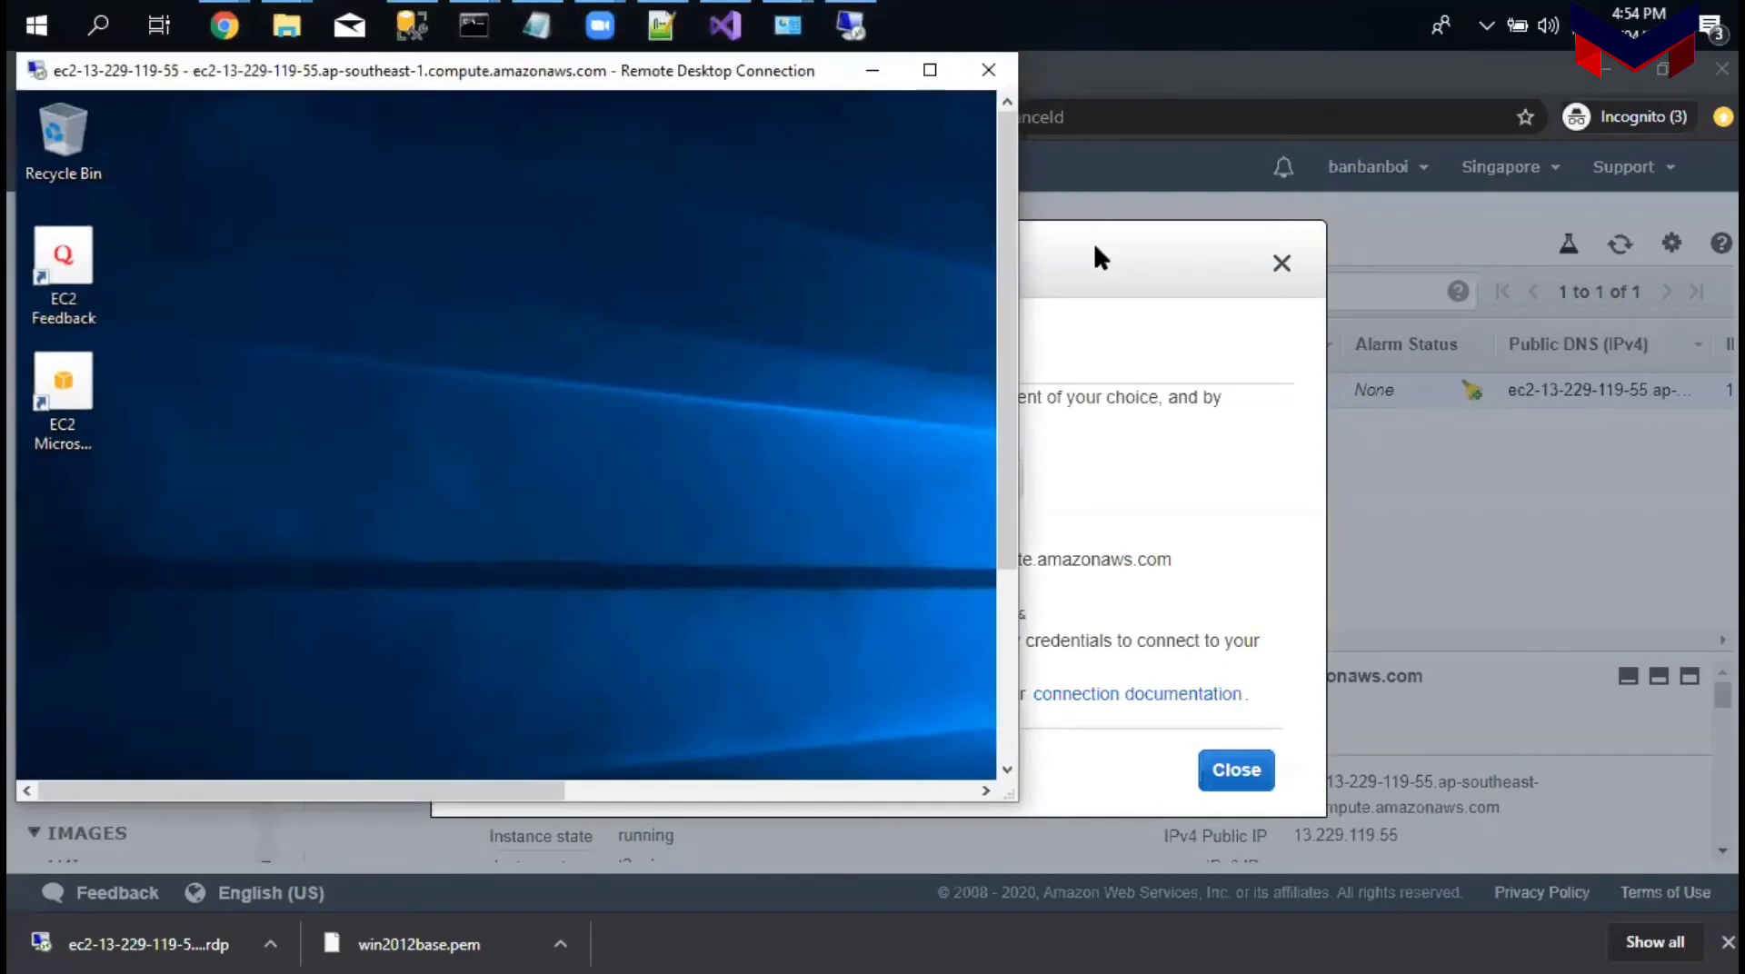
{"action": "left_click_drag", "start_coordinate": [521, 791], "coordinate": [974, 782]}
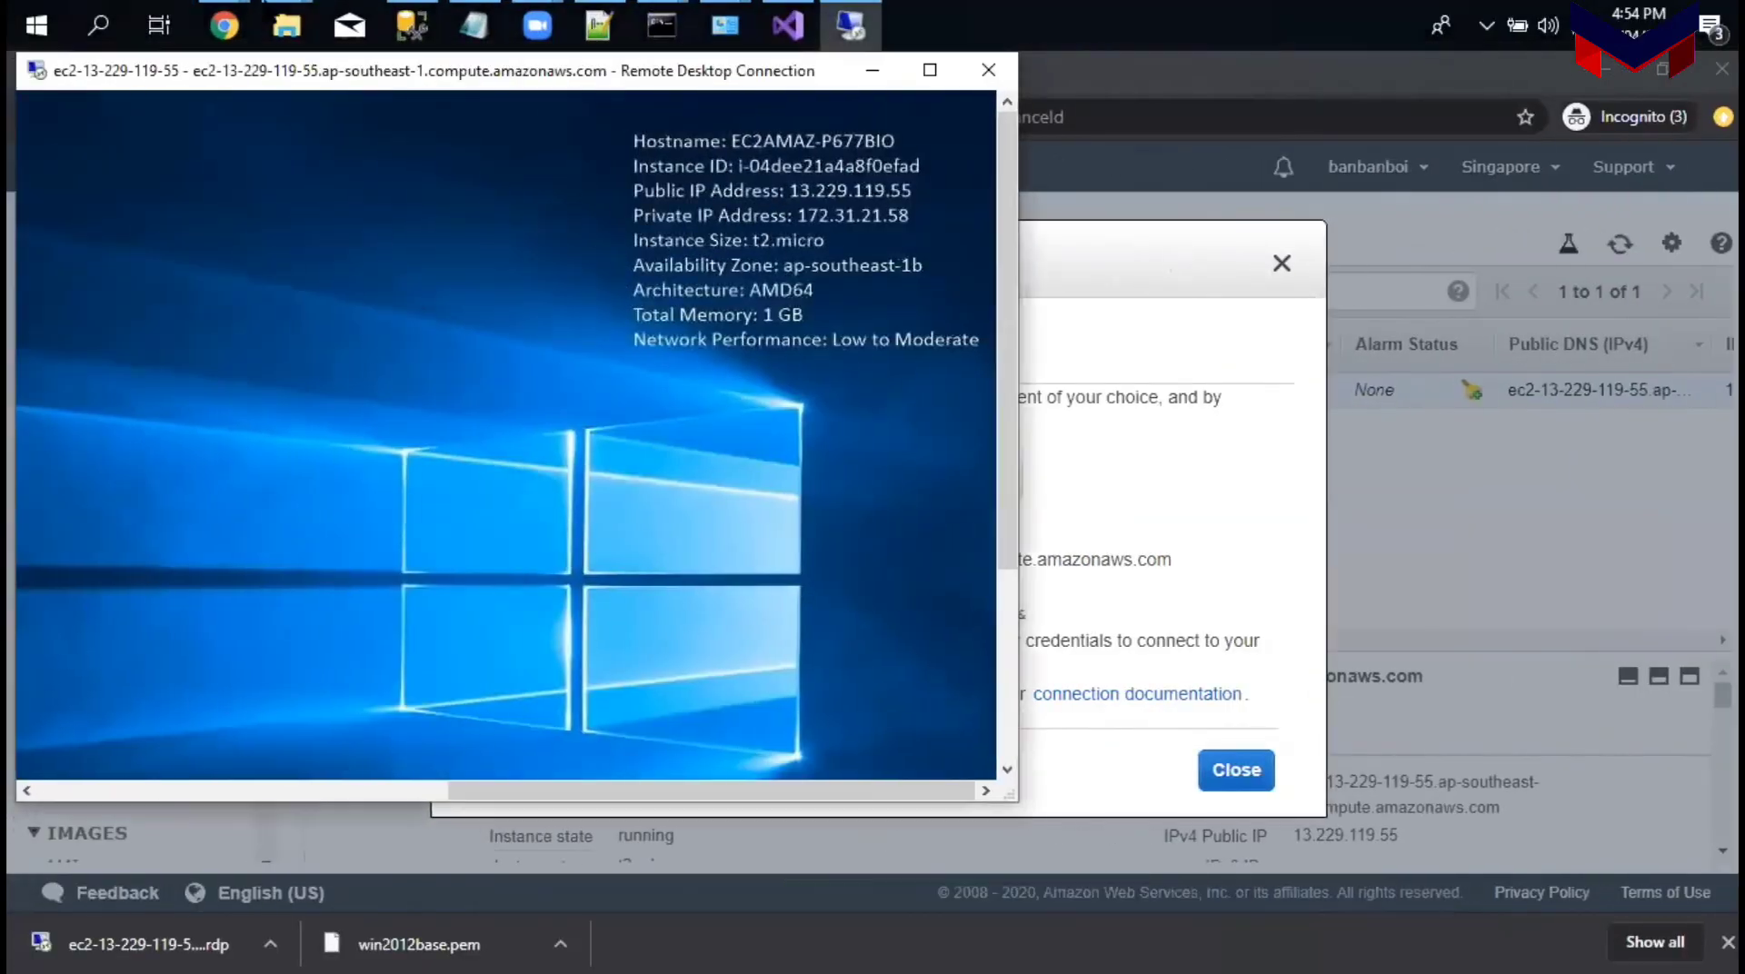
{"action": "left_click", "coordinate": [98, 26]}
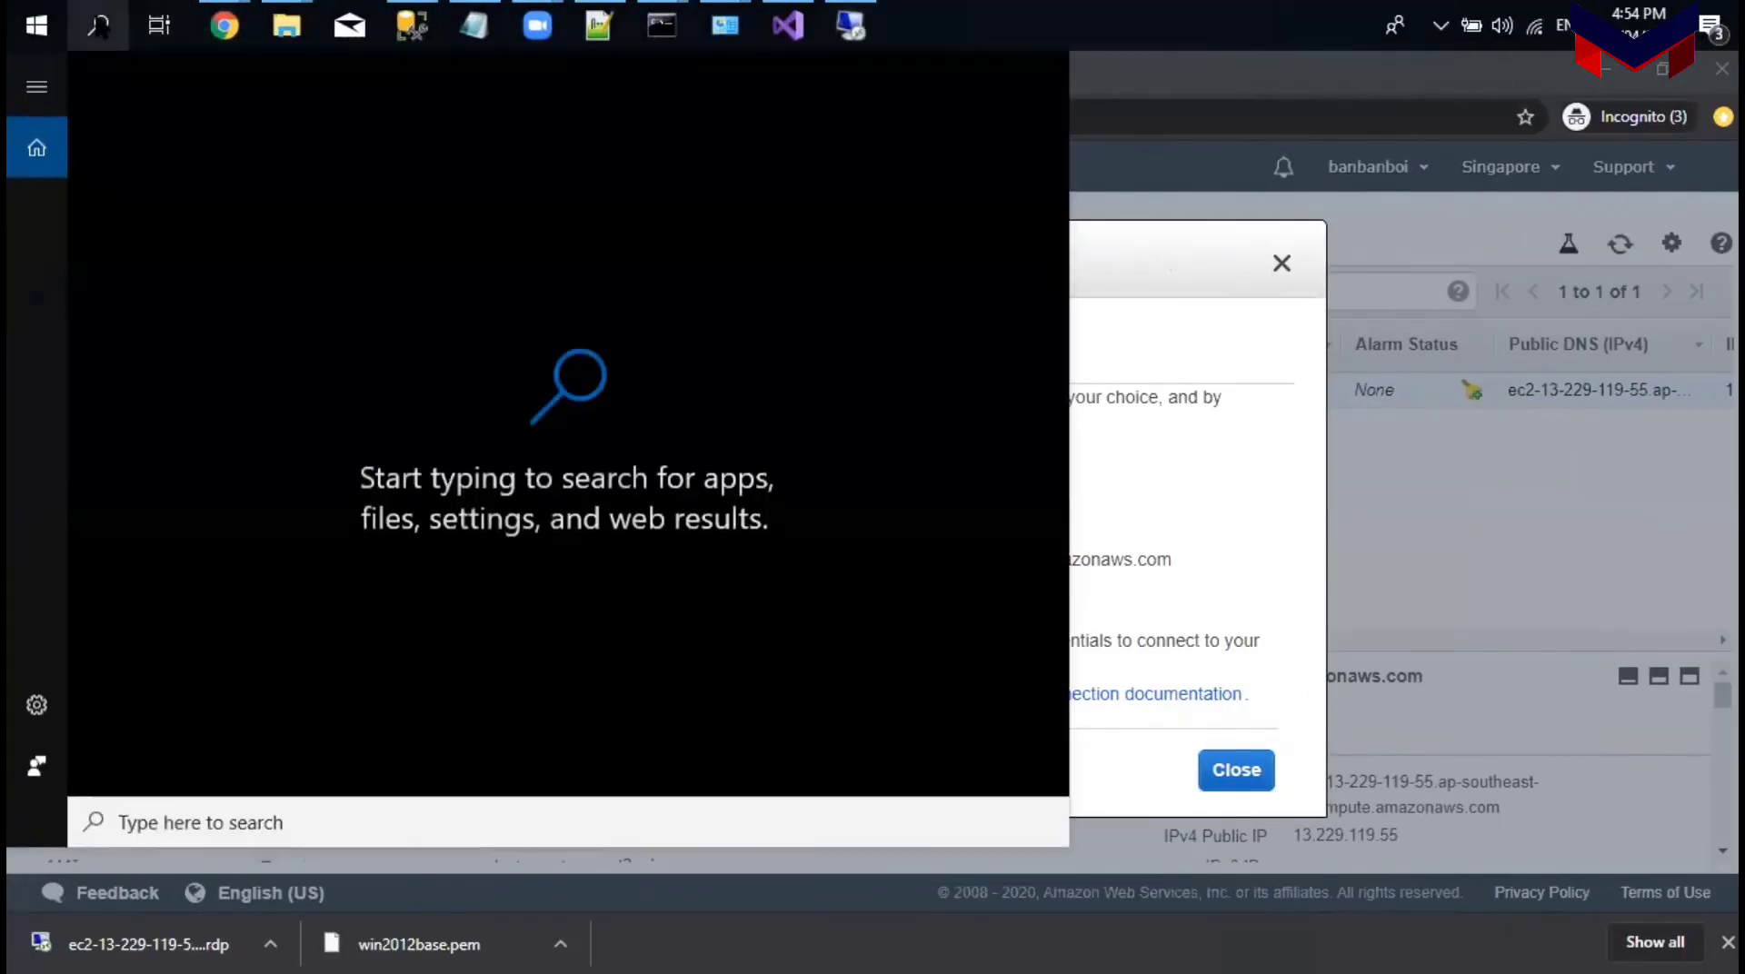
{"action": "left_click", "coordinate": [98, 25]}
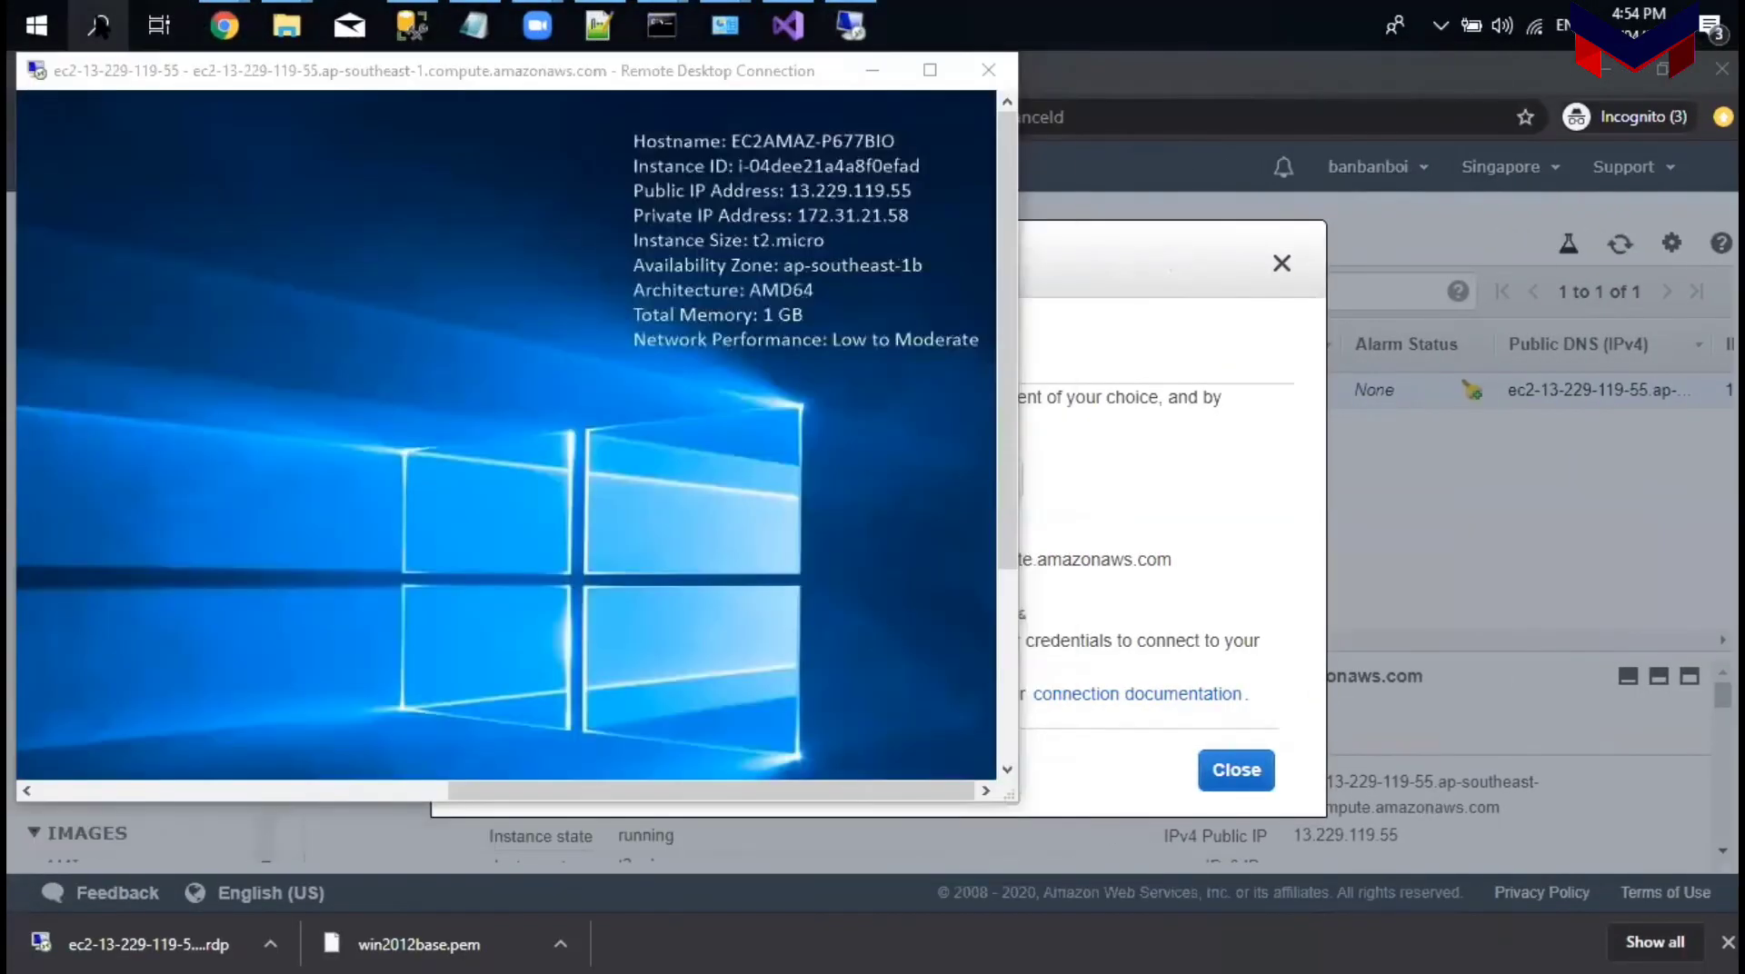
{"action": "left_click", "coordinate": [98, 25]}
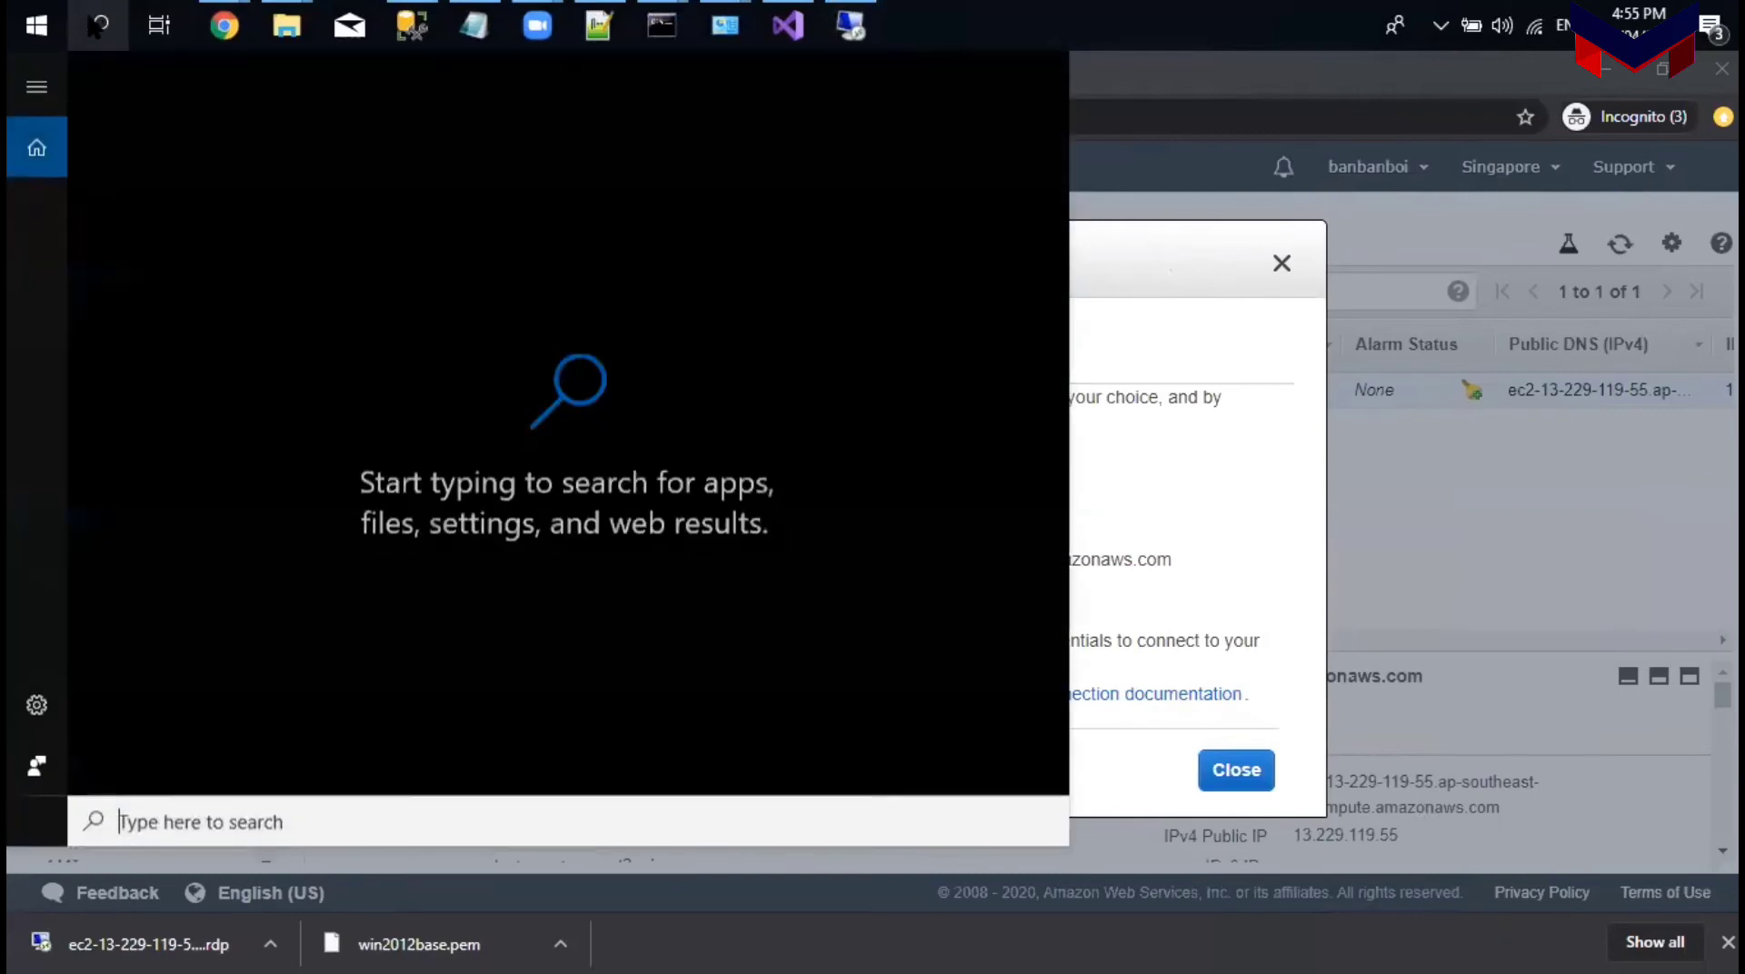
{"action": "type", "text": "snip"}
{"action": "key", "text": "Return"}
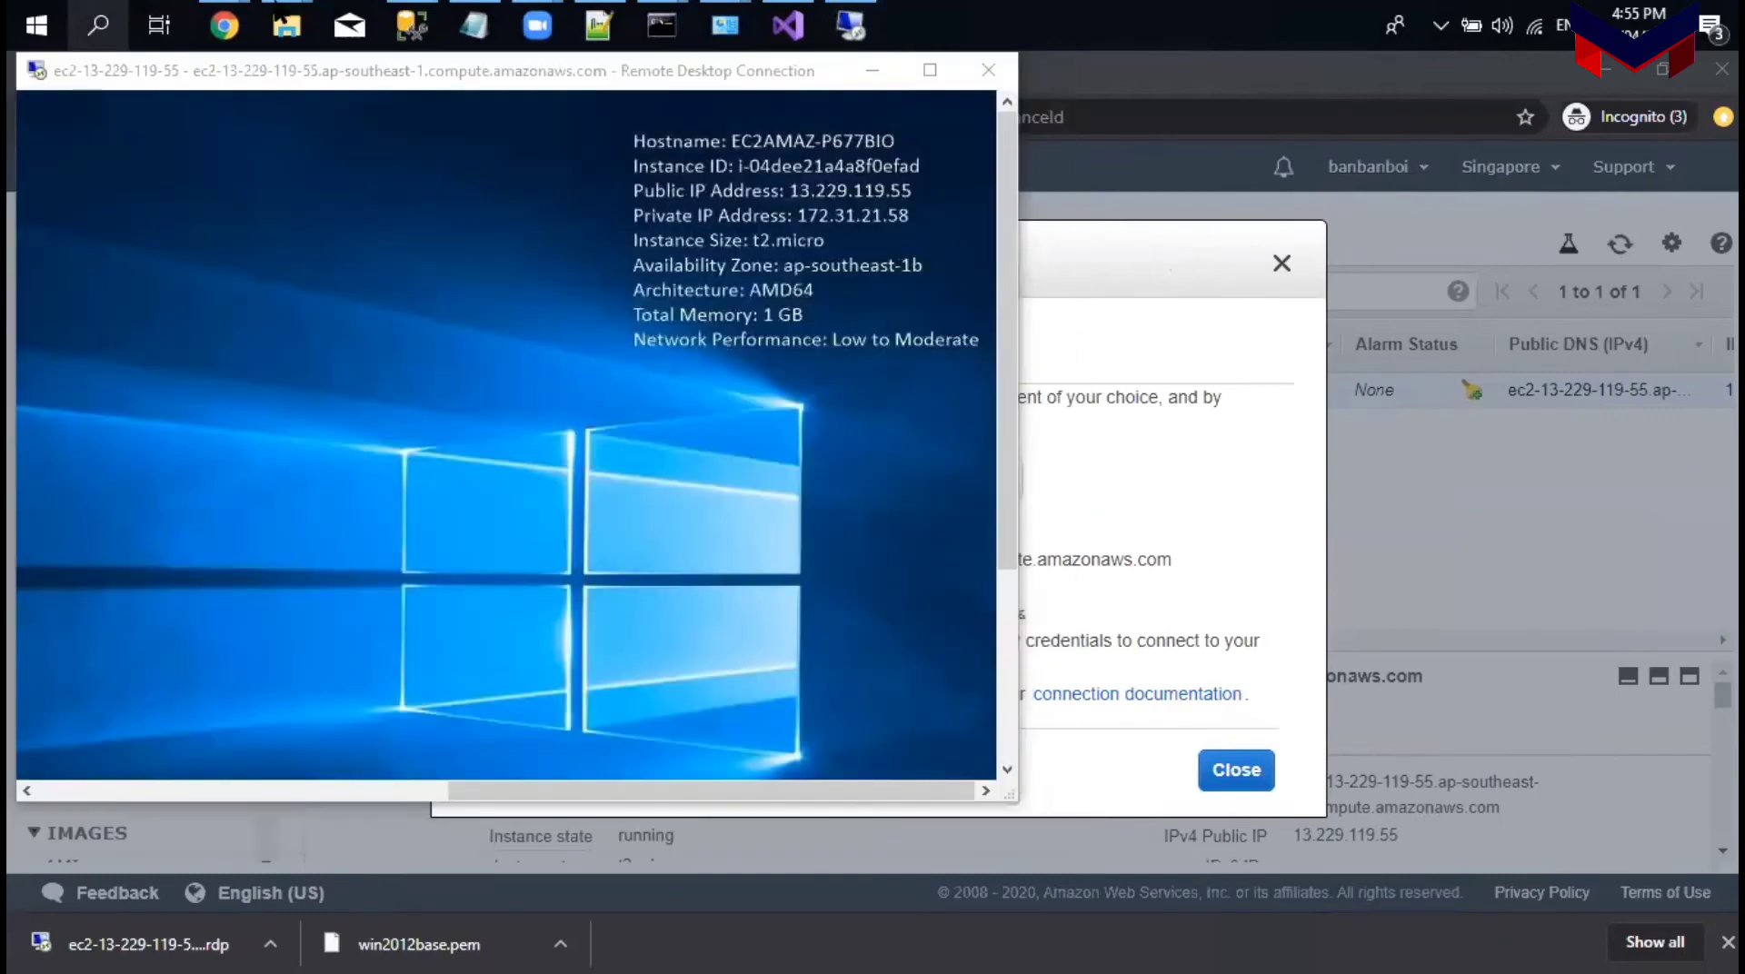
{"action": "left_click", "coordinate": [1153, 509]}
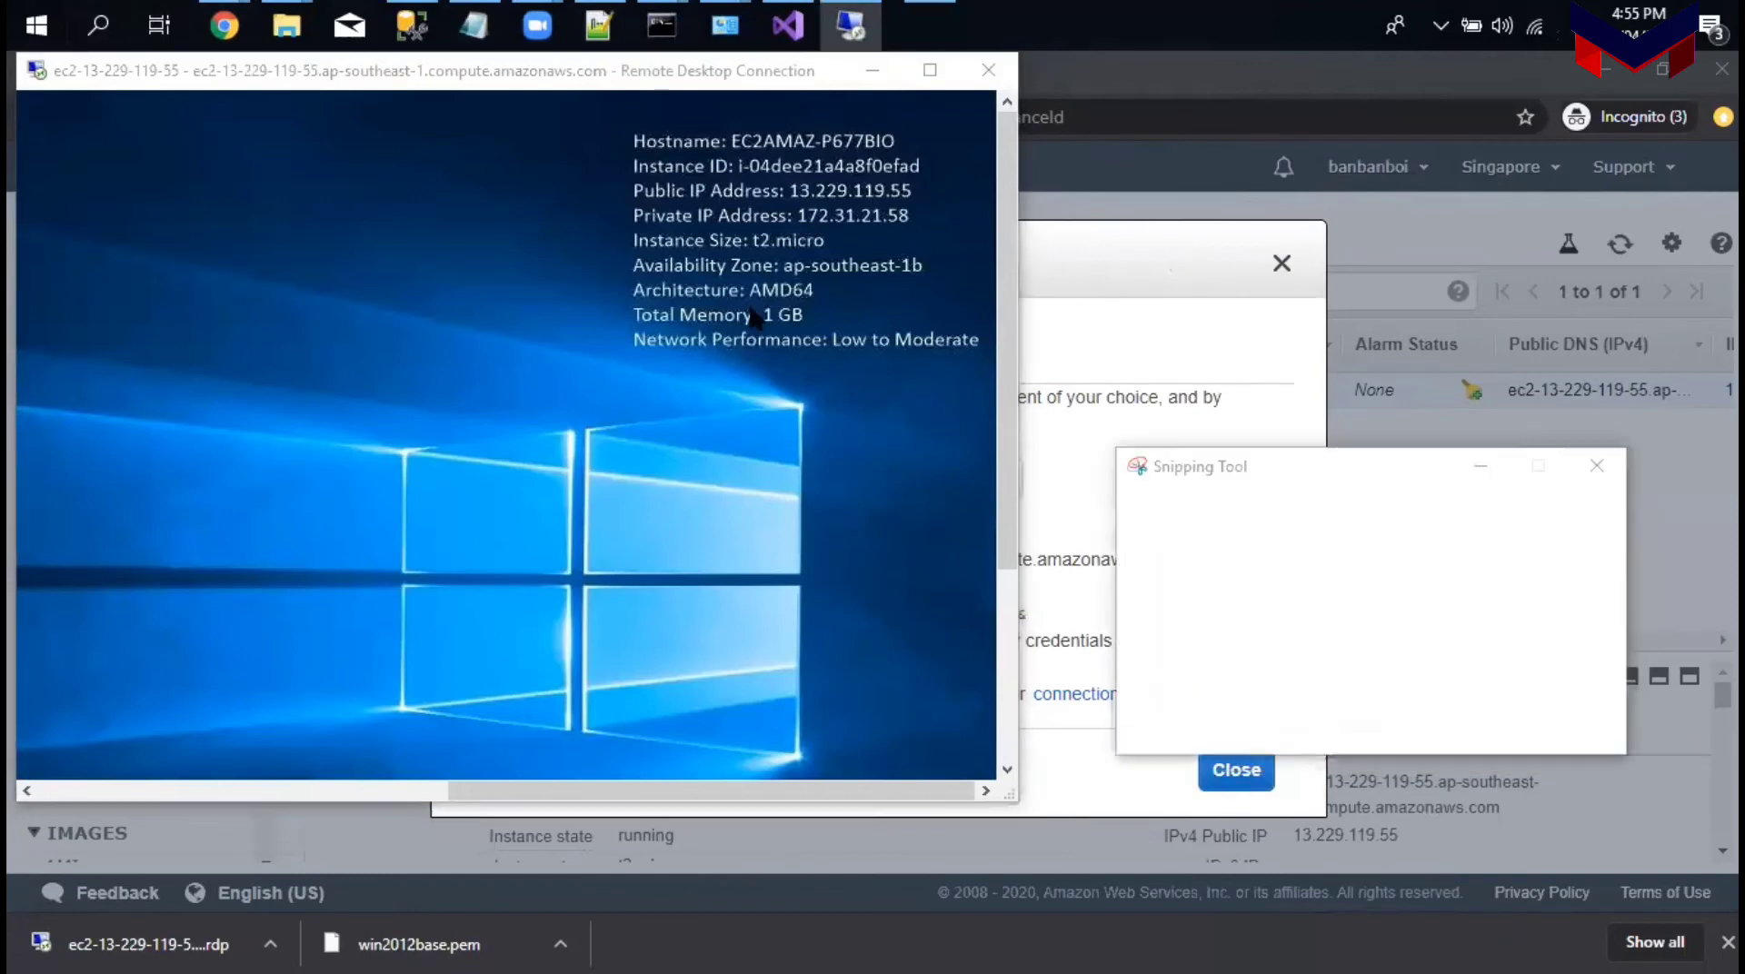
{"action": "left_click_drag", "start_coordinate": [624, 125], "coordinate": [990, 368]}
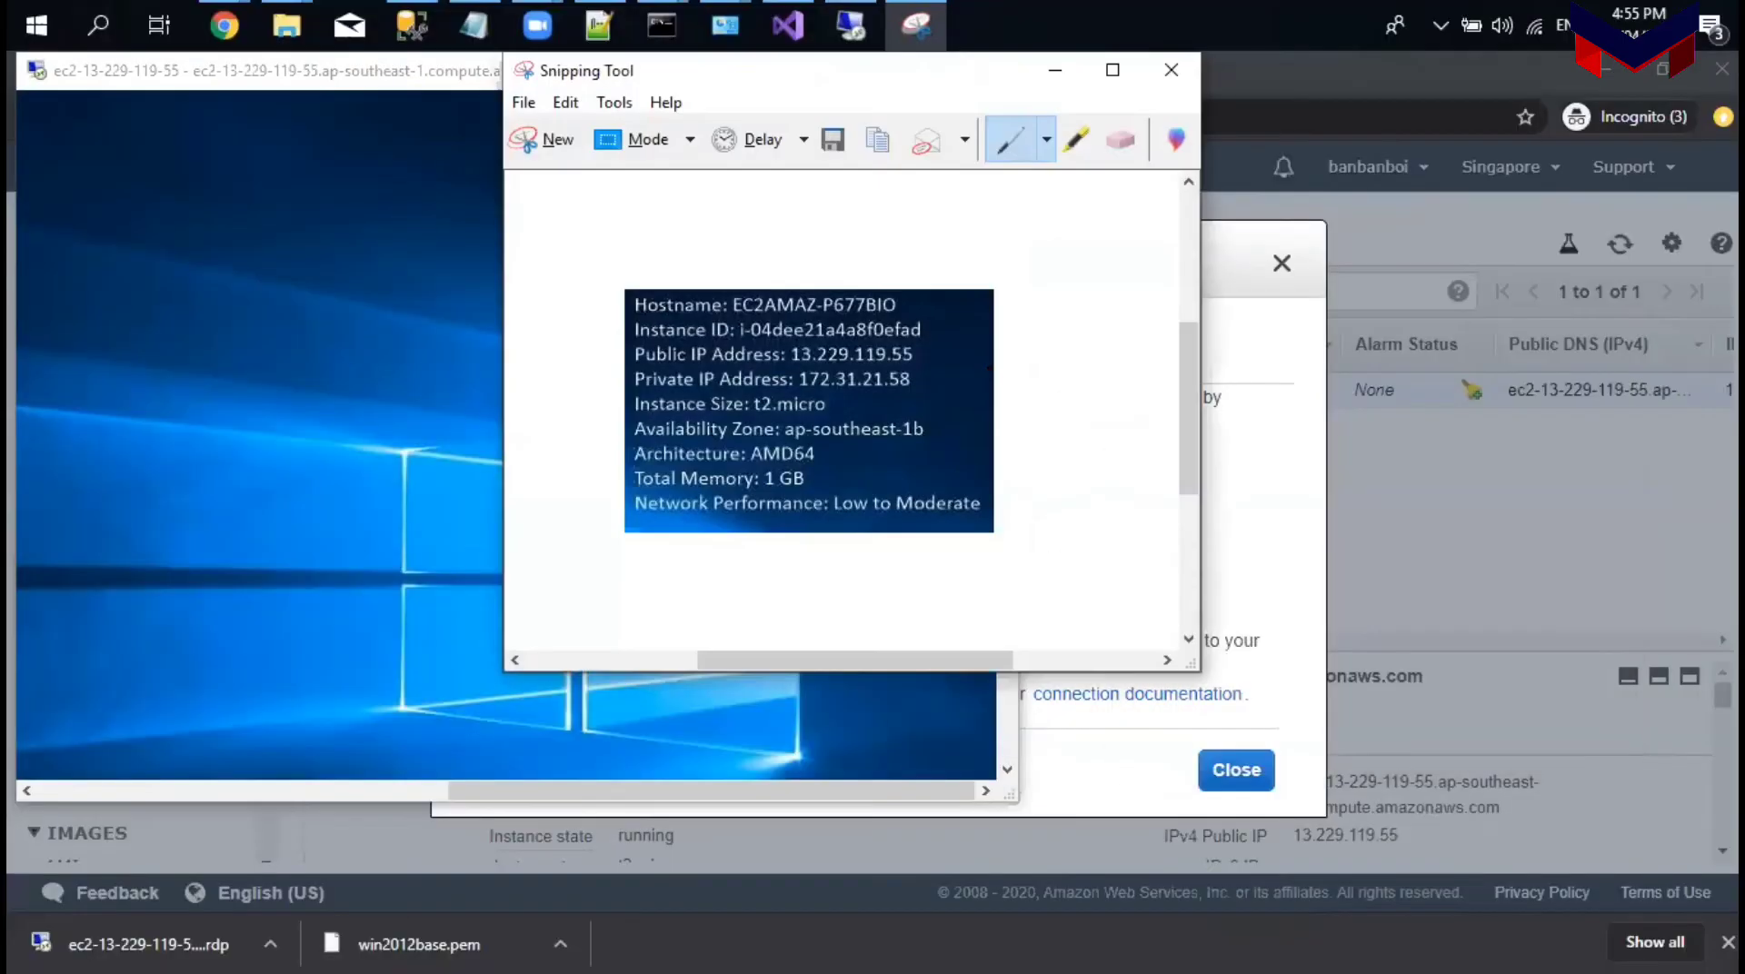
Step: Save the snip as the JPEG file aws_intancedetails in C:\_work\AWS and close Snipping Tool
{"action": "left_click", "coordinate": [523, 105]}
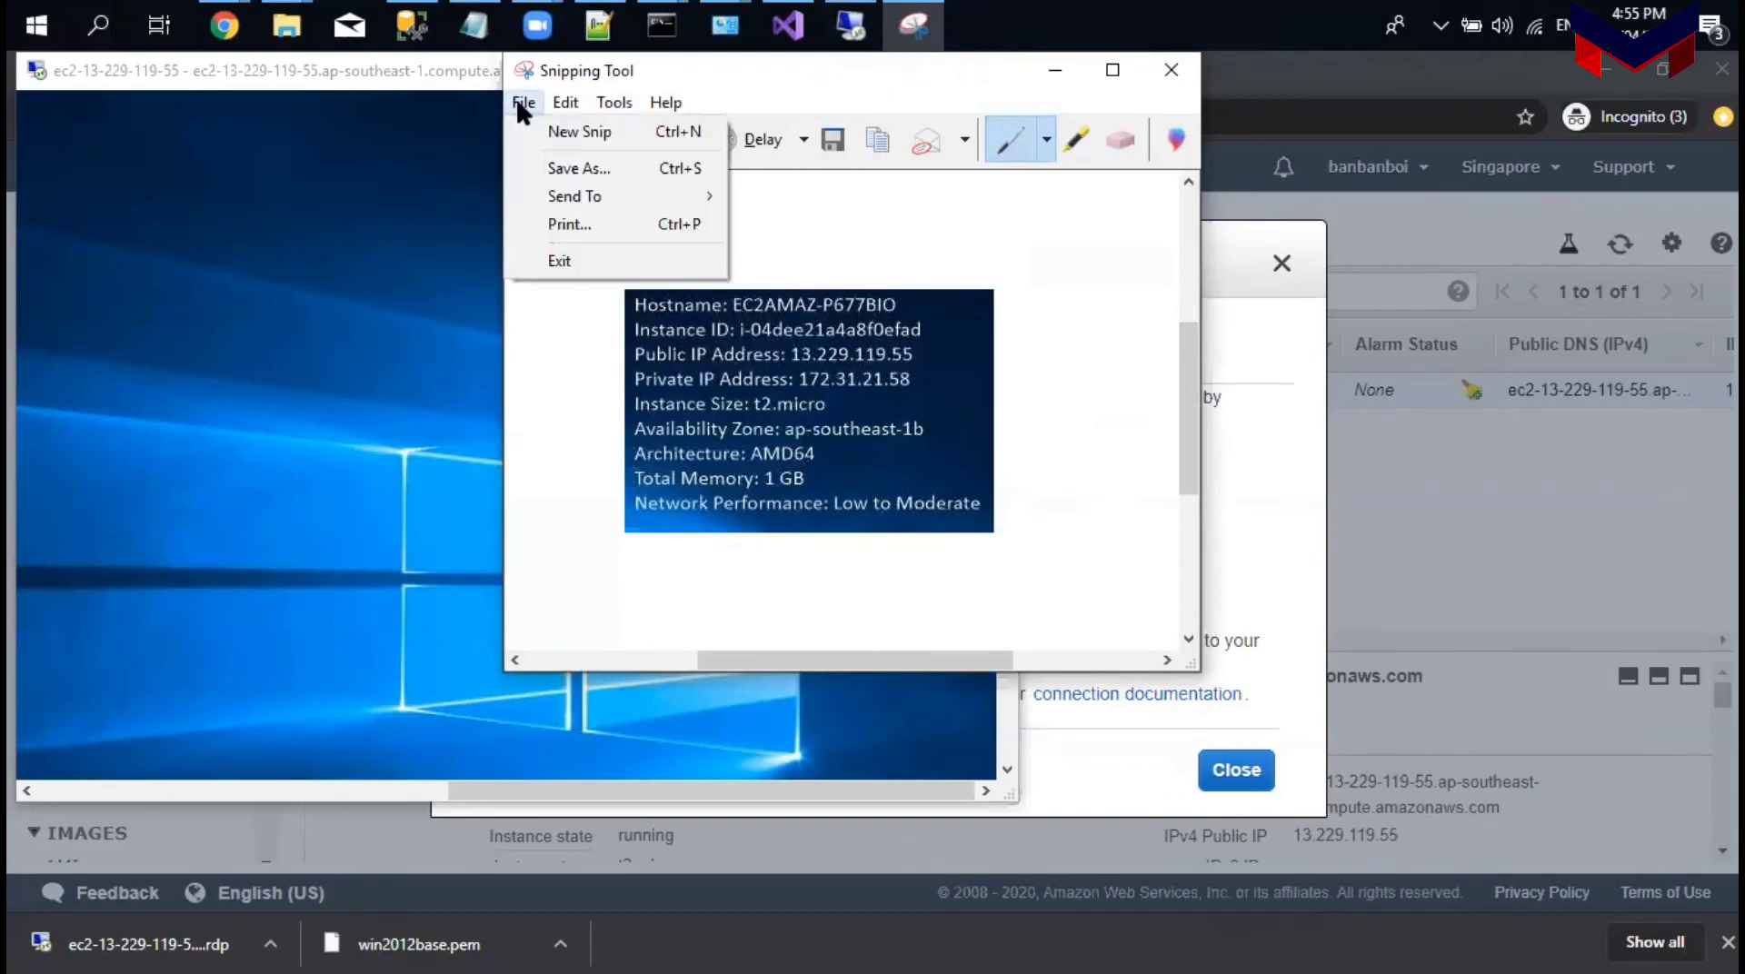
{"action": "left_click", "coordinate": [543, 161]}
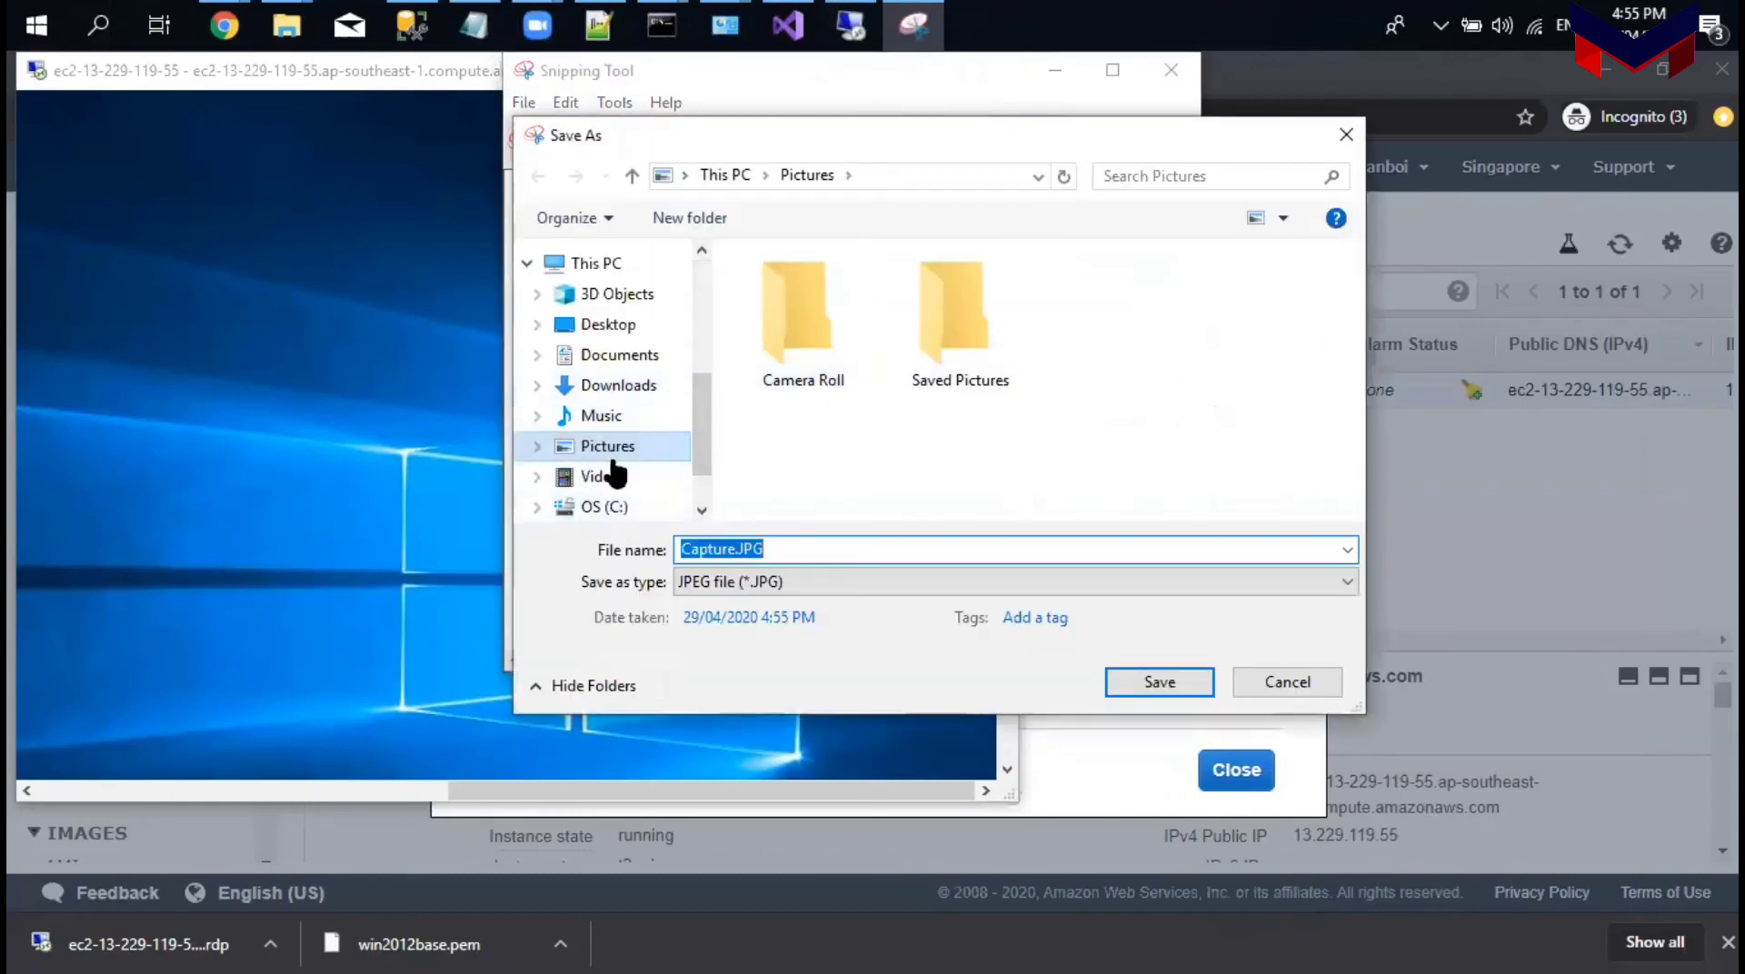
{"action": "left_click", "coordinate": [614, 507]}
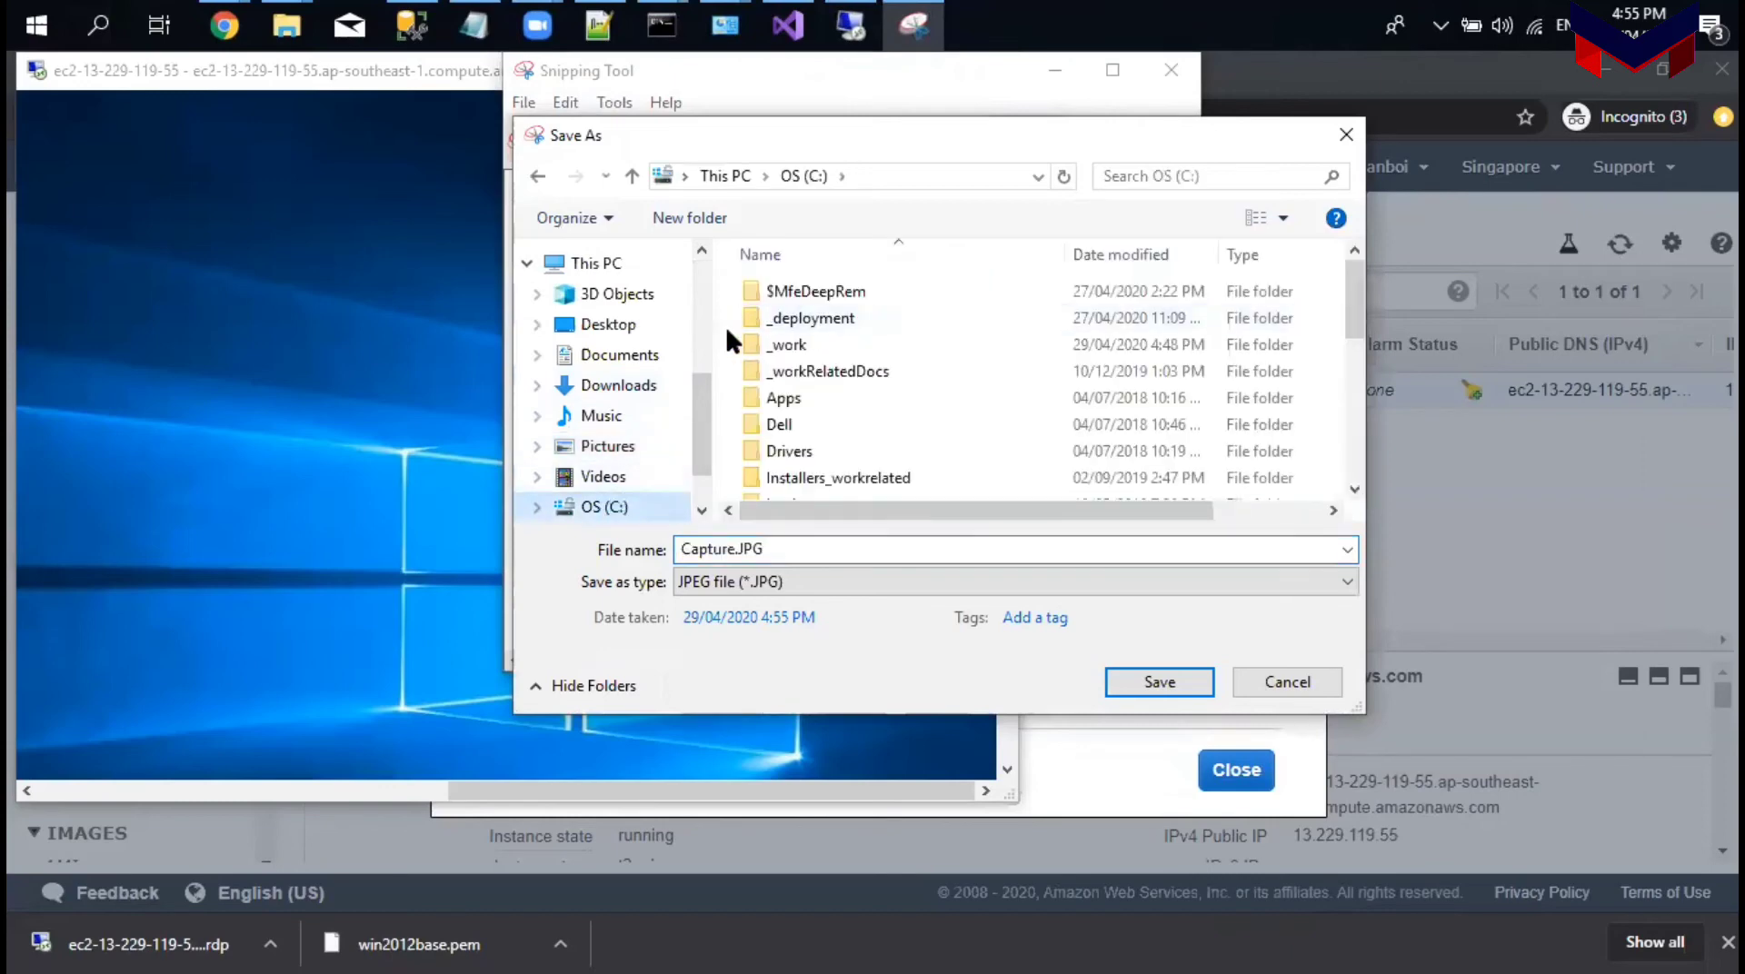
{"action": "double_click", "coordinate": [800, 348]}
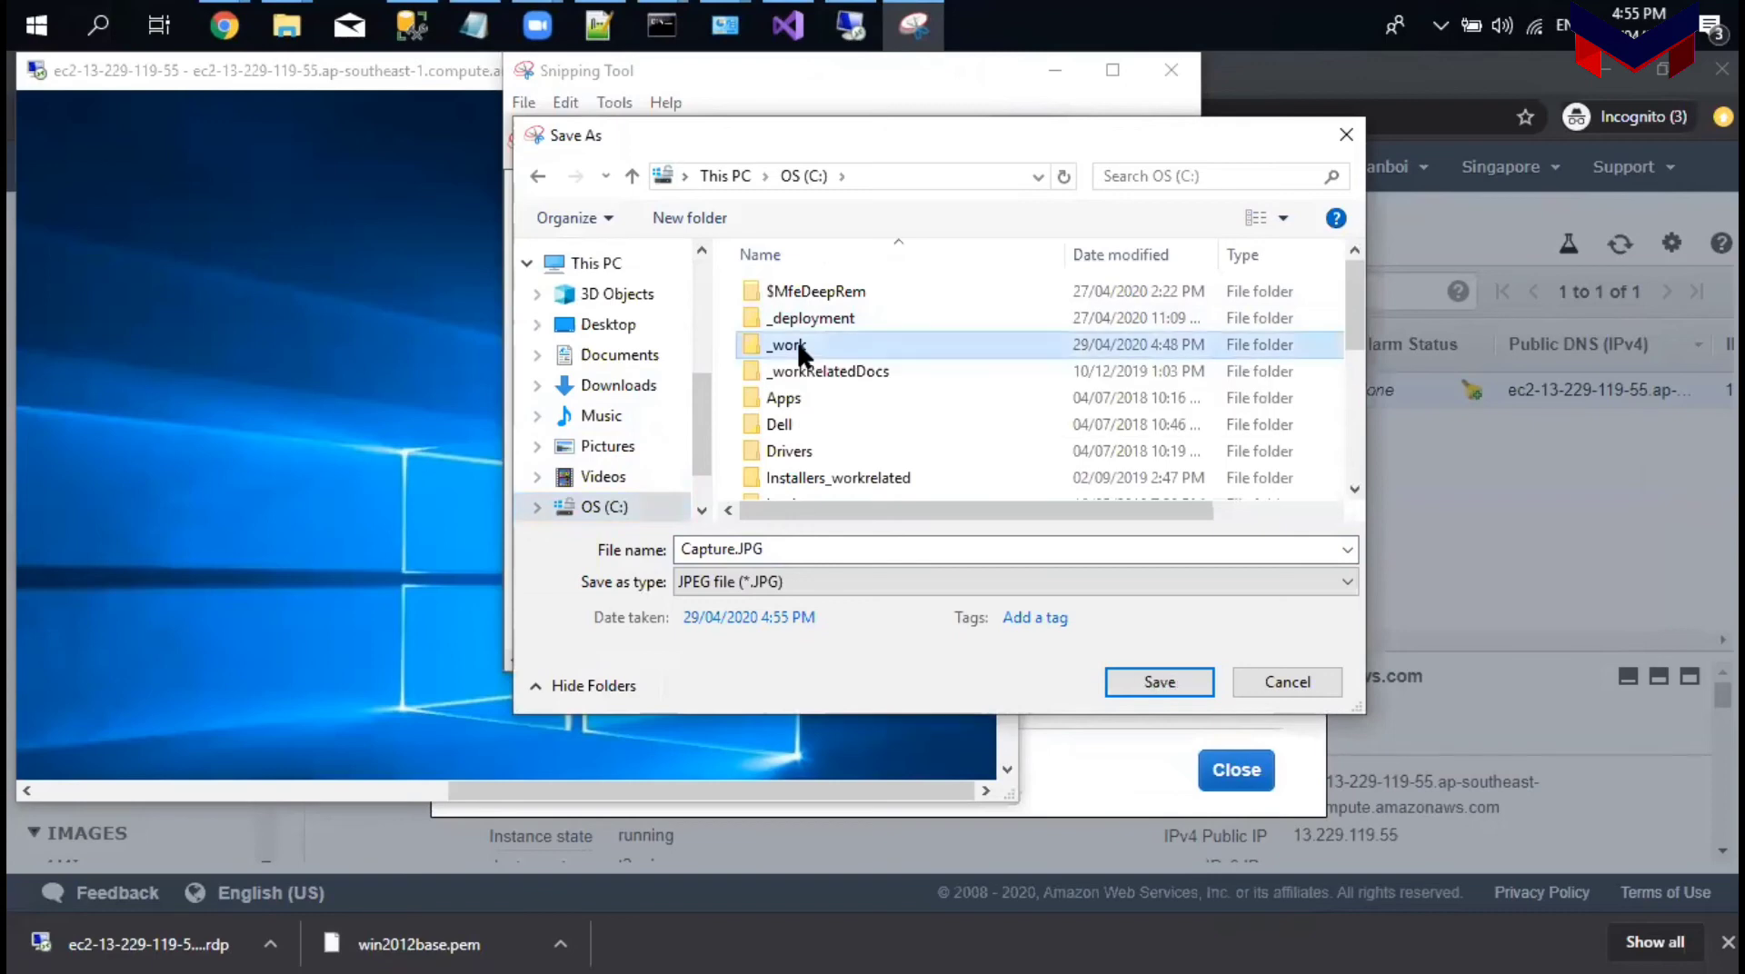
{"action": "double_click", "coordinate": [794, 344]}
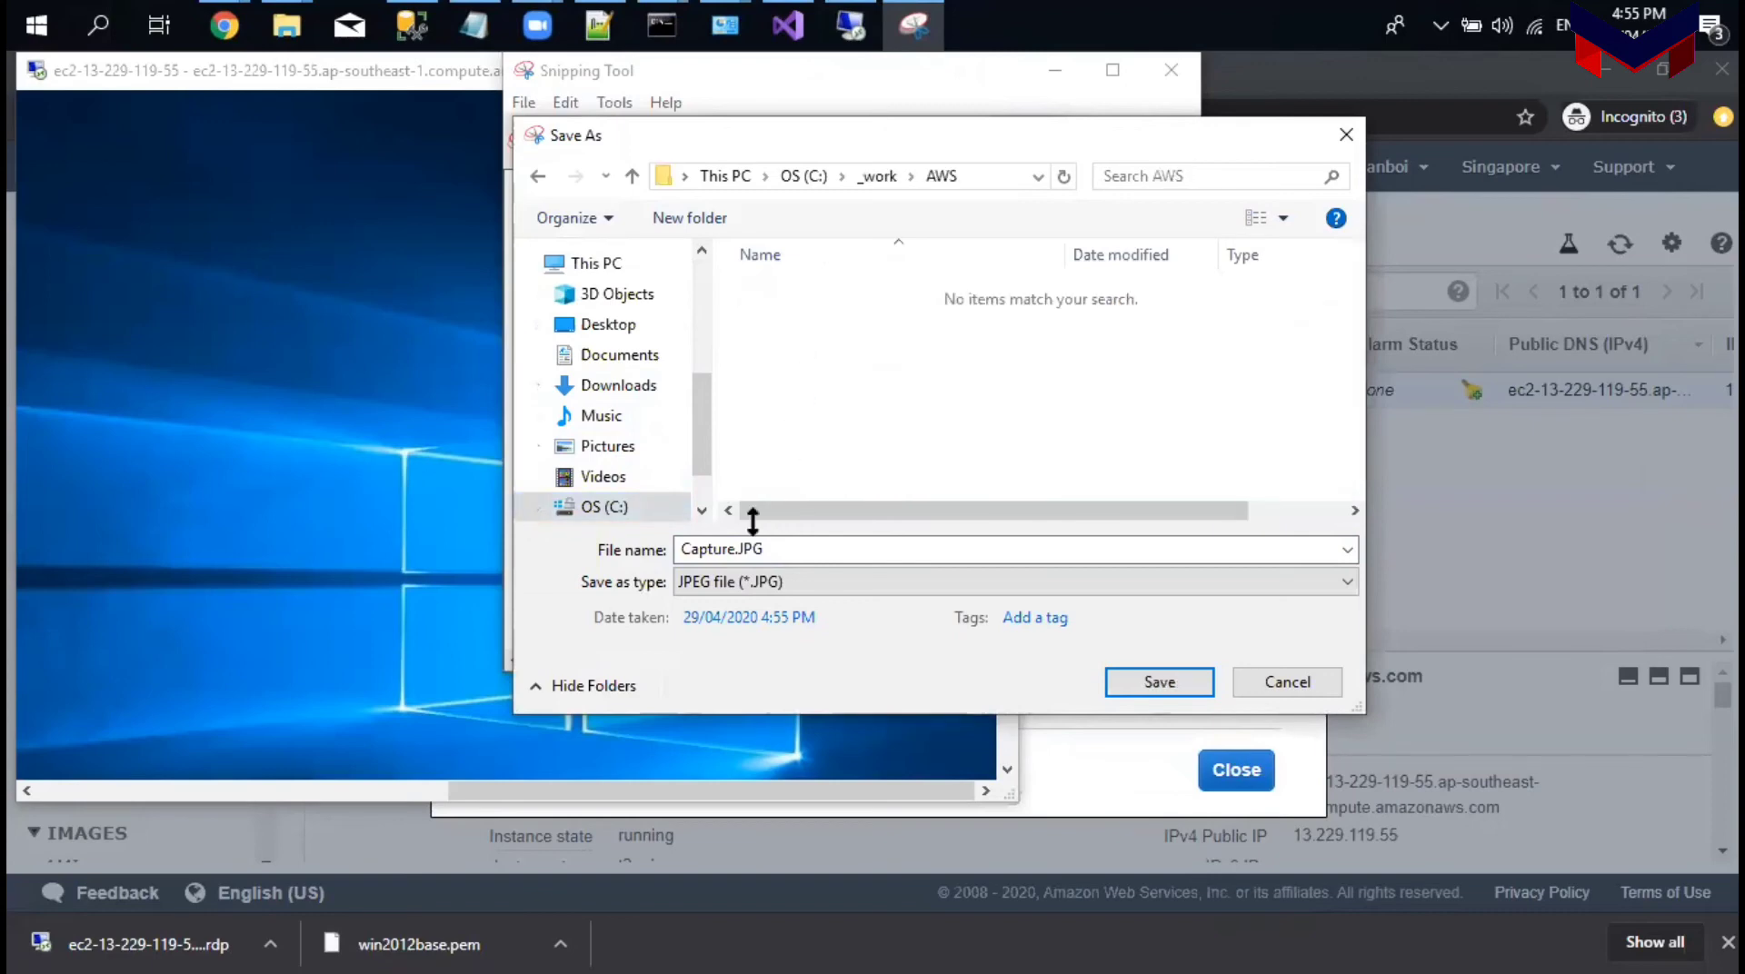
{"action": "left_click", "coordinate": [764, 552]}
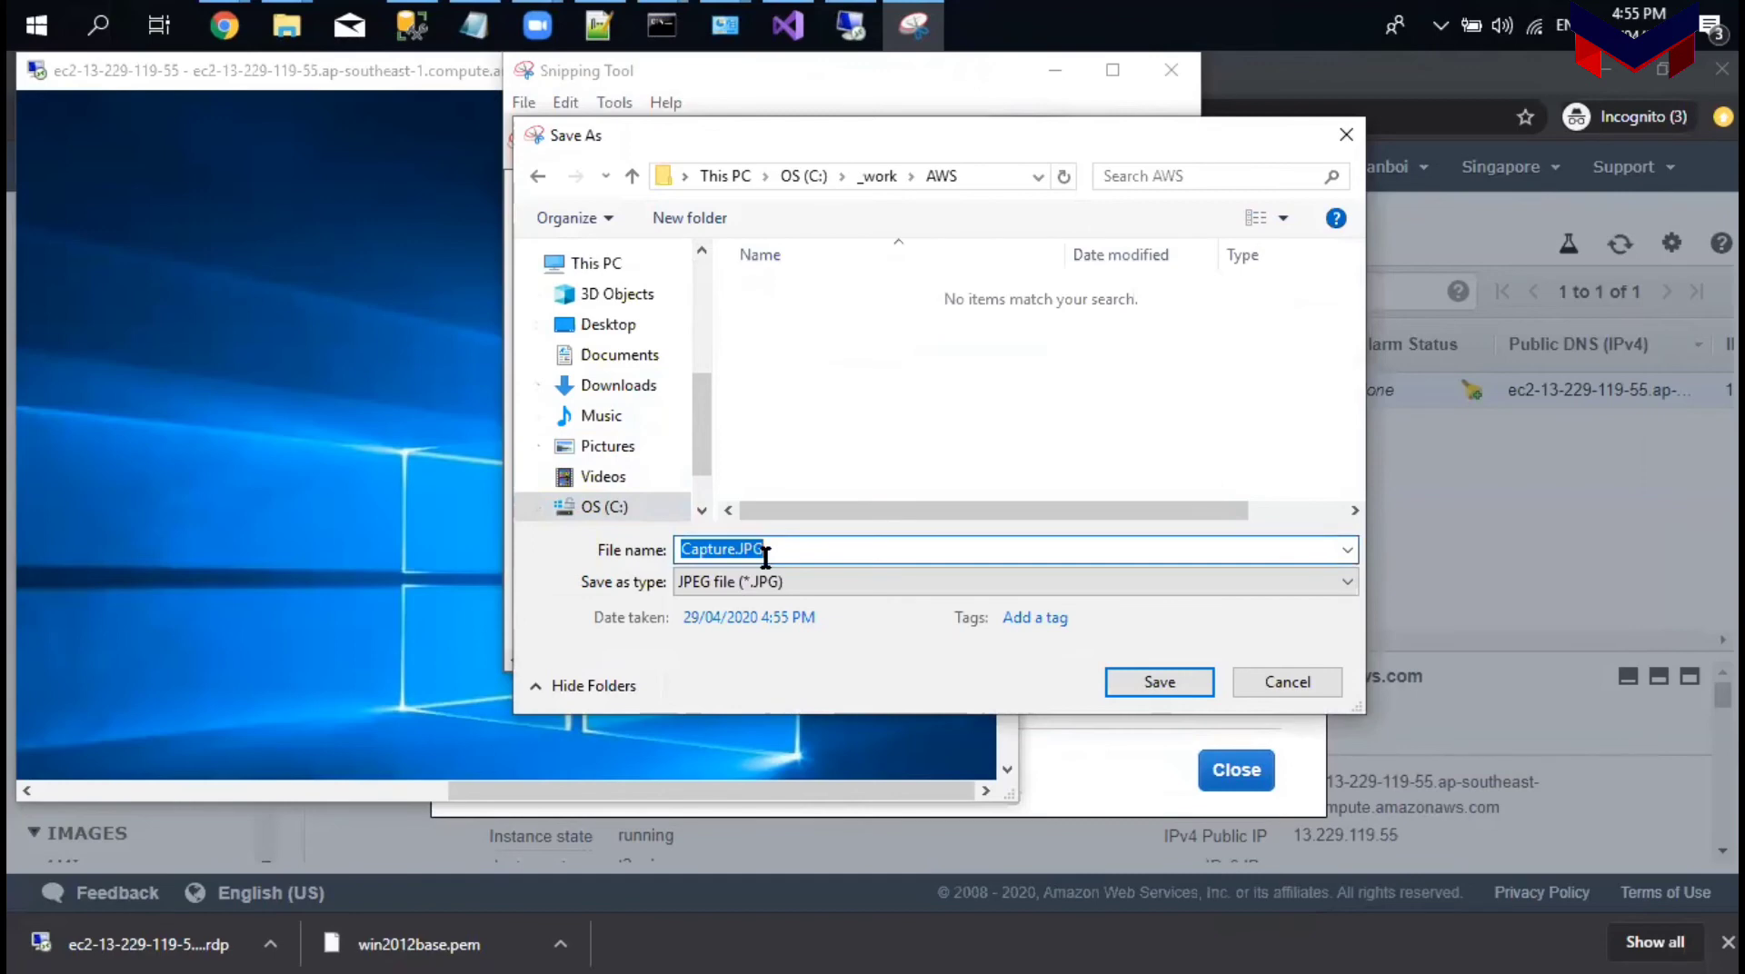
{"action": "type", "text": "aws"}
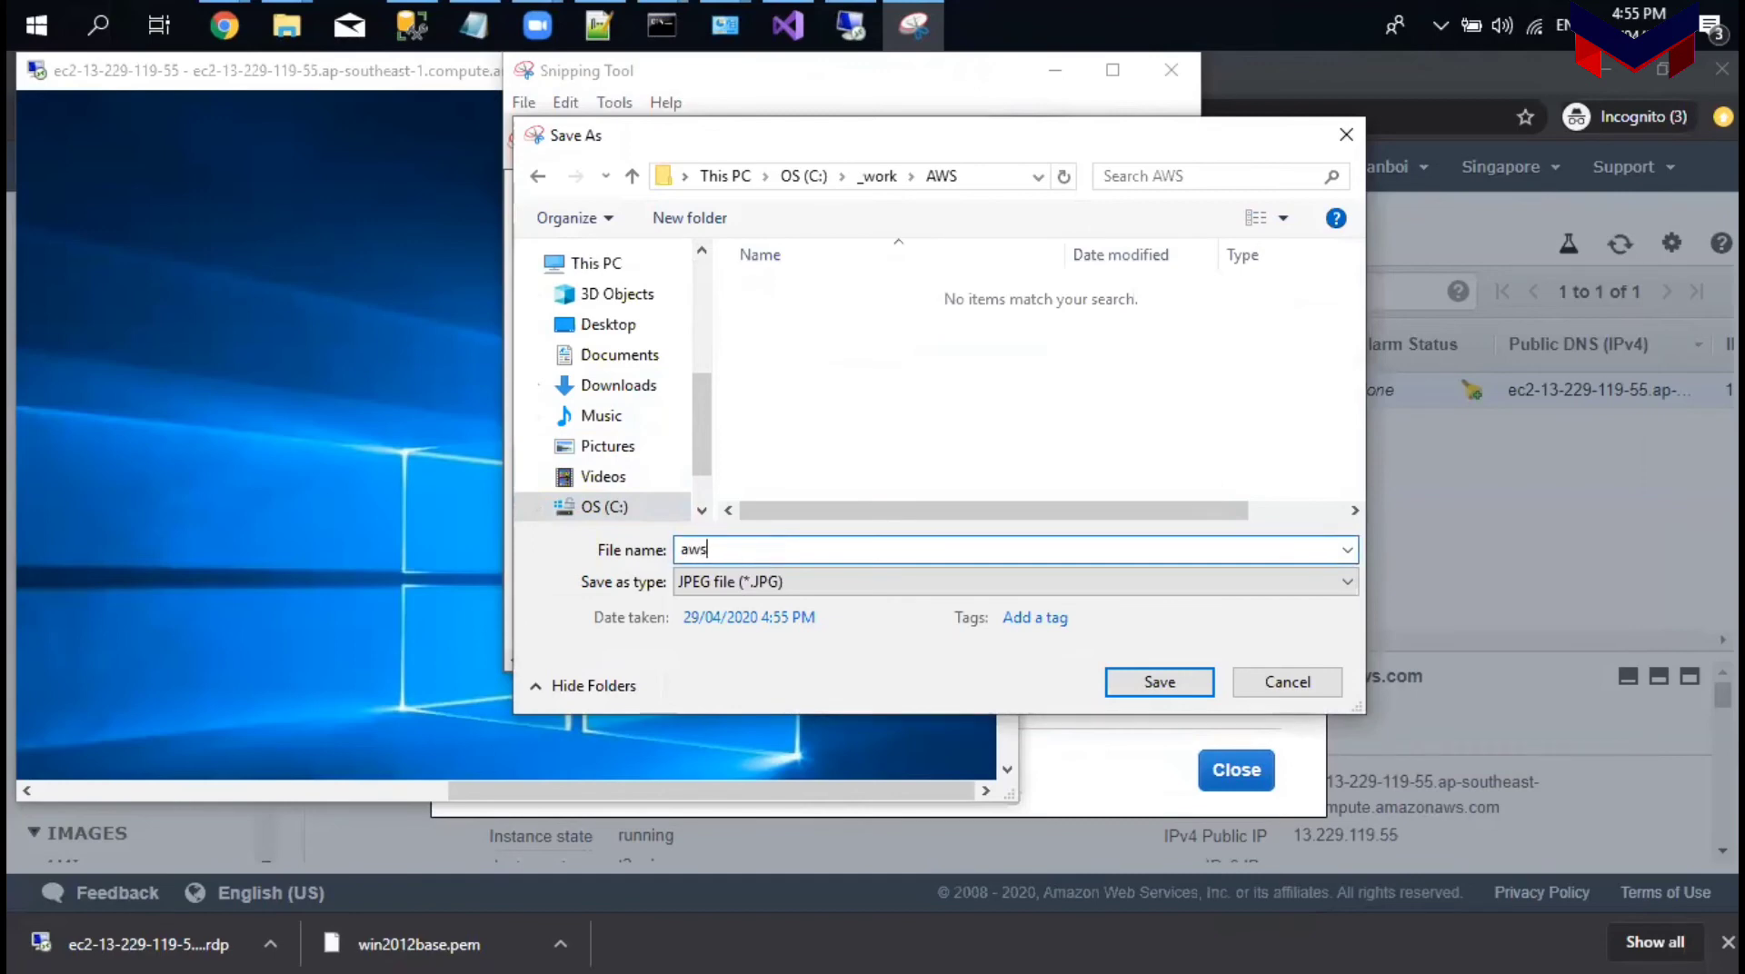
{"action": "type", "text": "_intancedetails"}
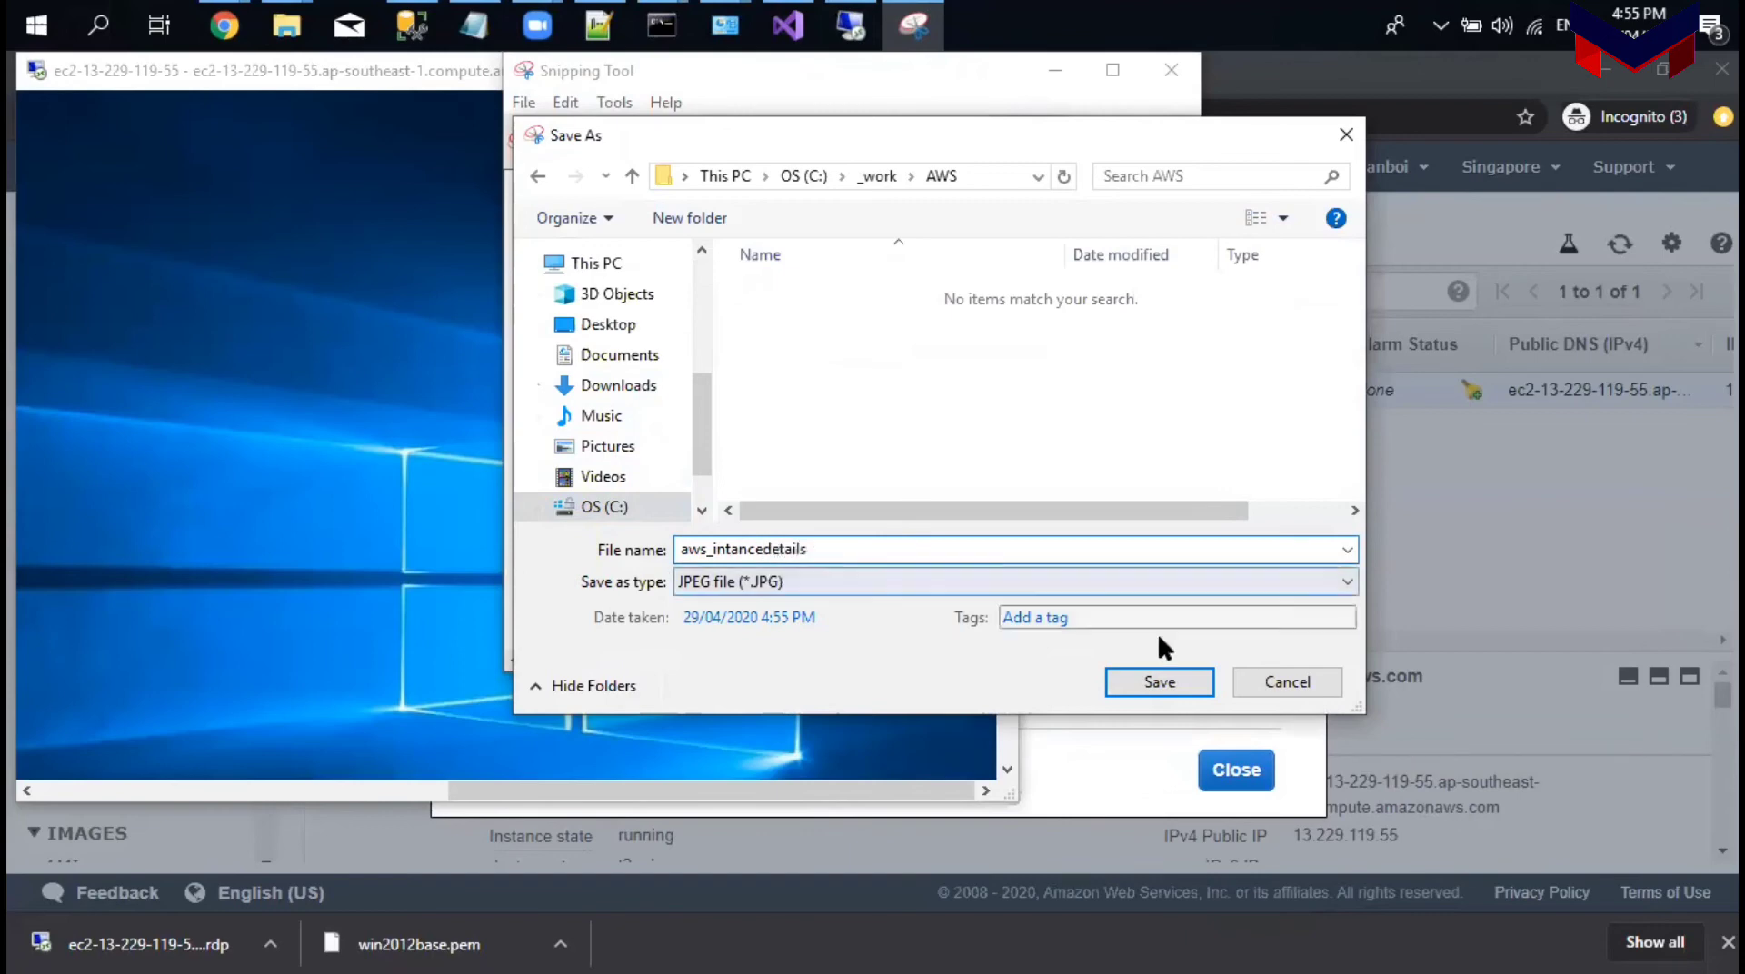
{"action": "left_click", "coordinate": [1157, 683]}
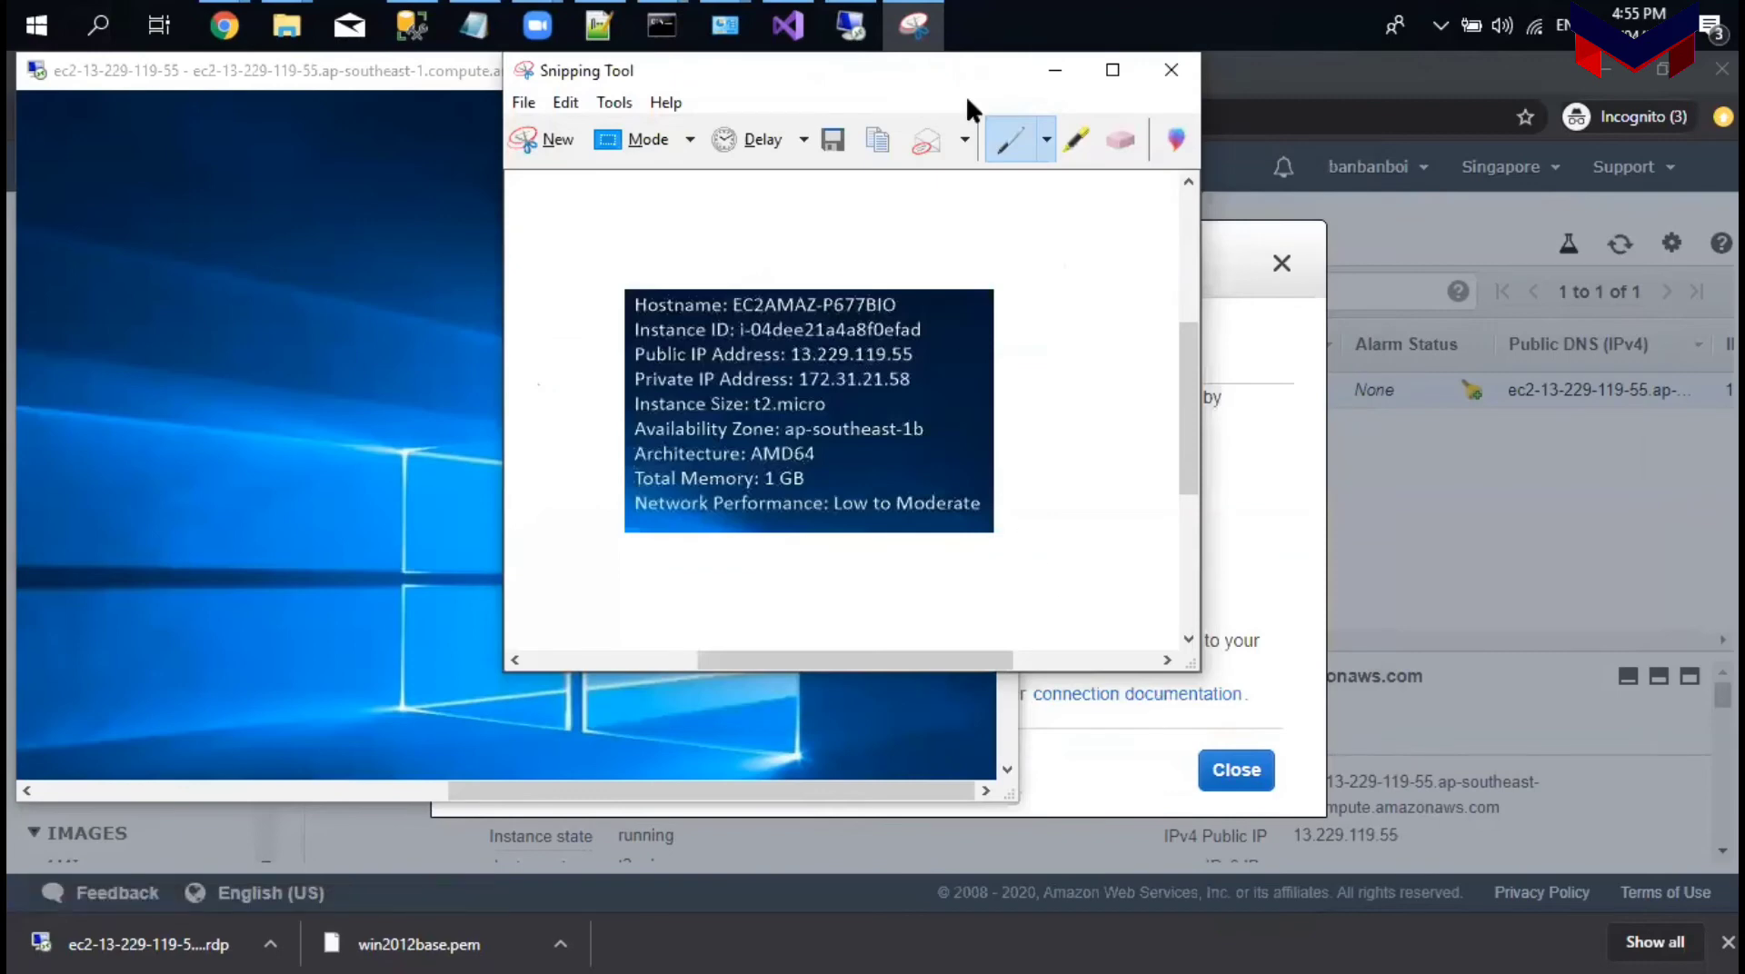
{"action": "left_click", "coordinate": [1172, 70]}
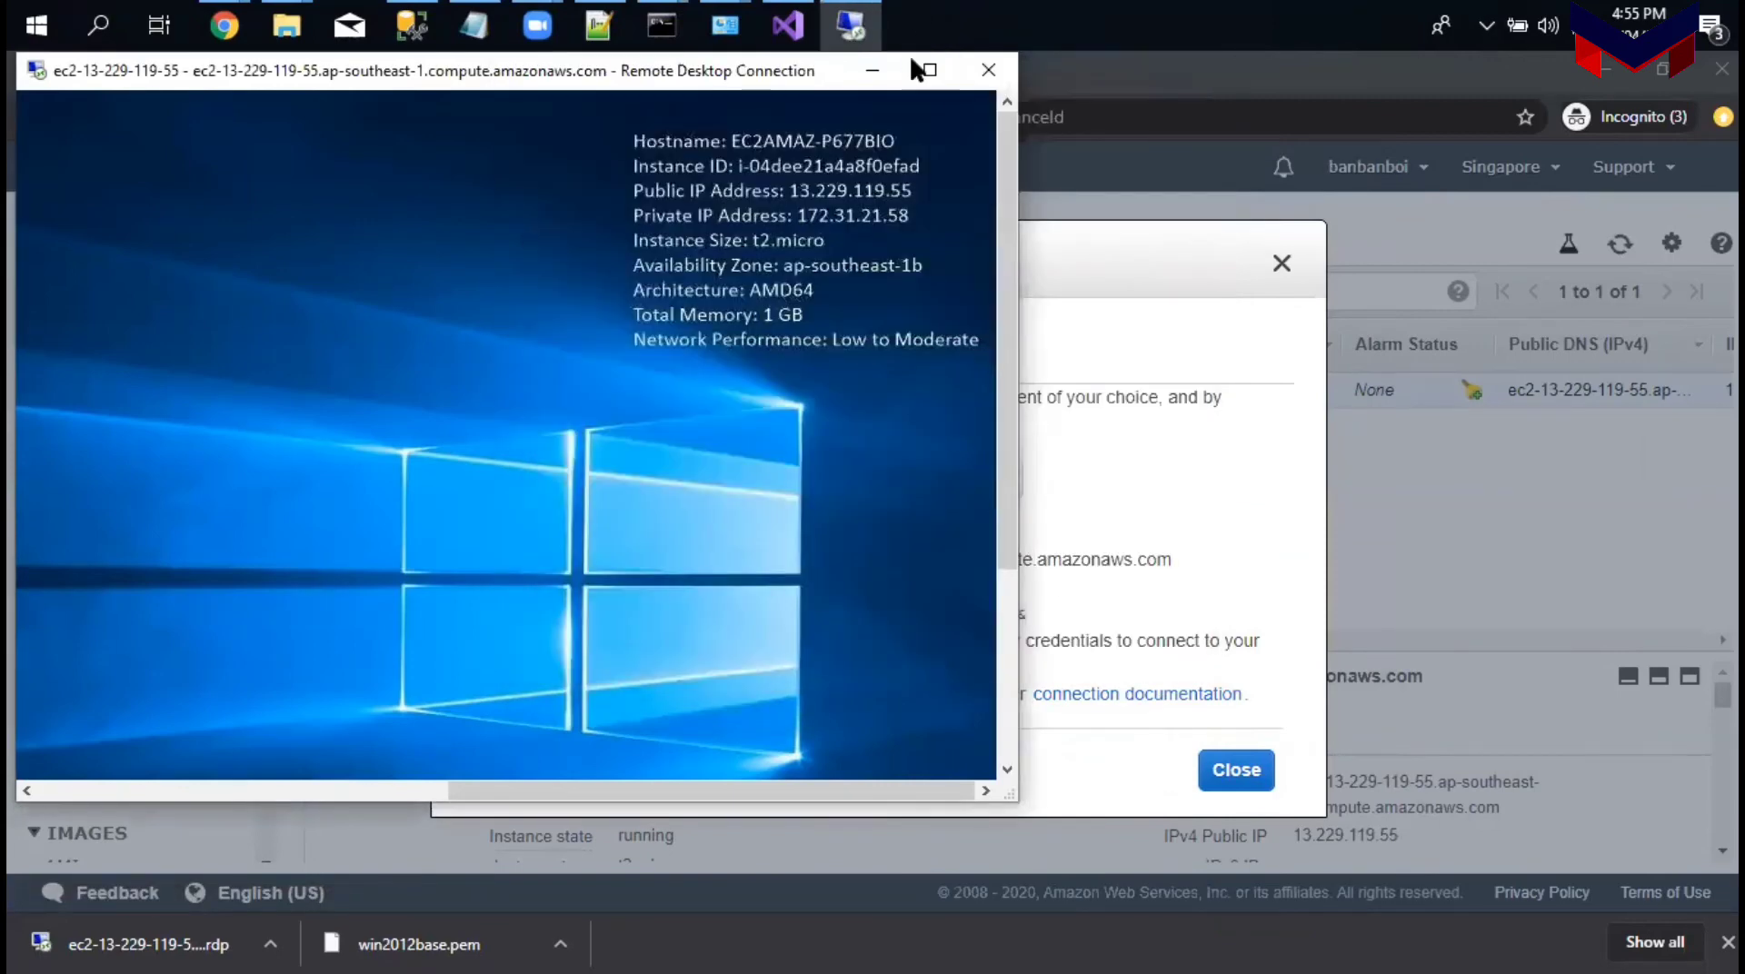
Step: Return the remote session to full screen, disconnect it and close the instance's connection dialog in the EC2 console
{"action": "left_click", "coordinate": [930, 70]}
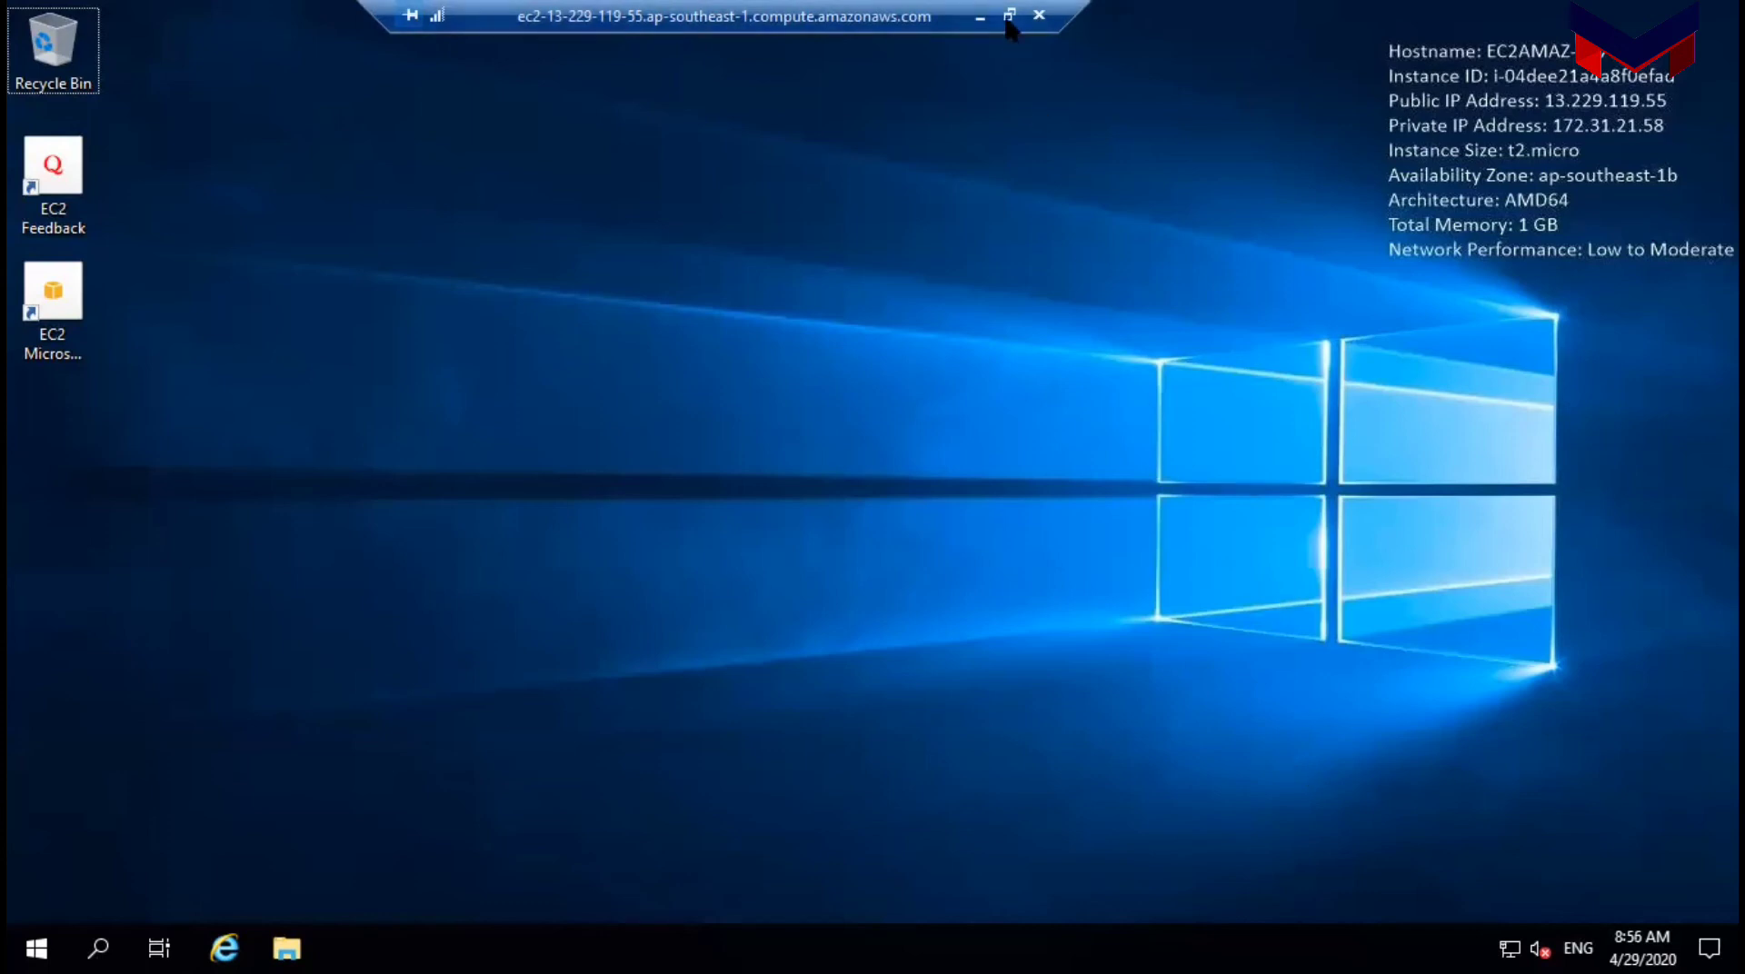
{"action": "left_click", "coordinate": [1039, 15]}
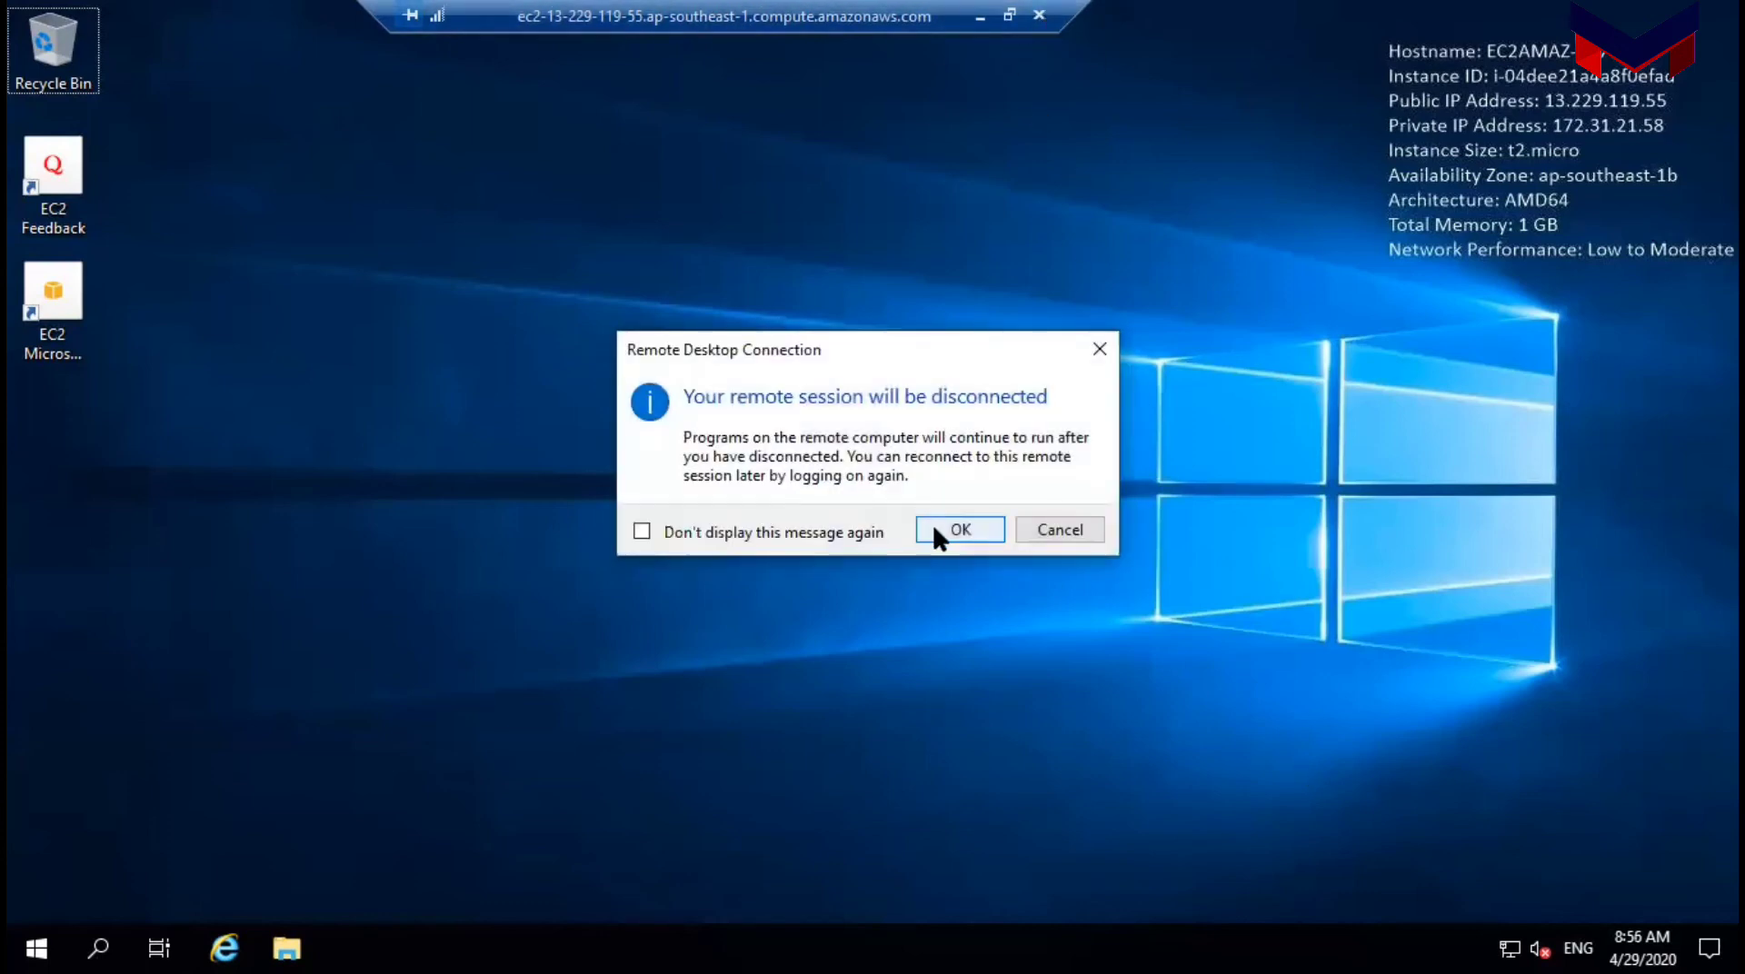
{"action": "left_click", "coordinate": [939, 526]}
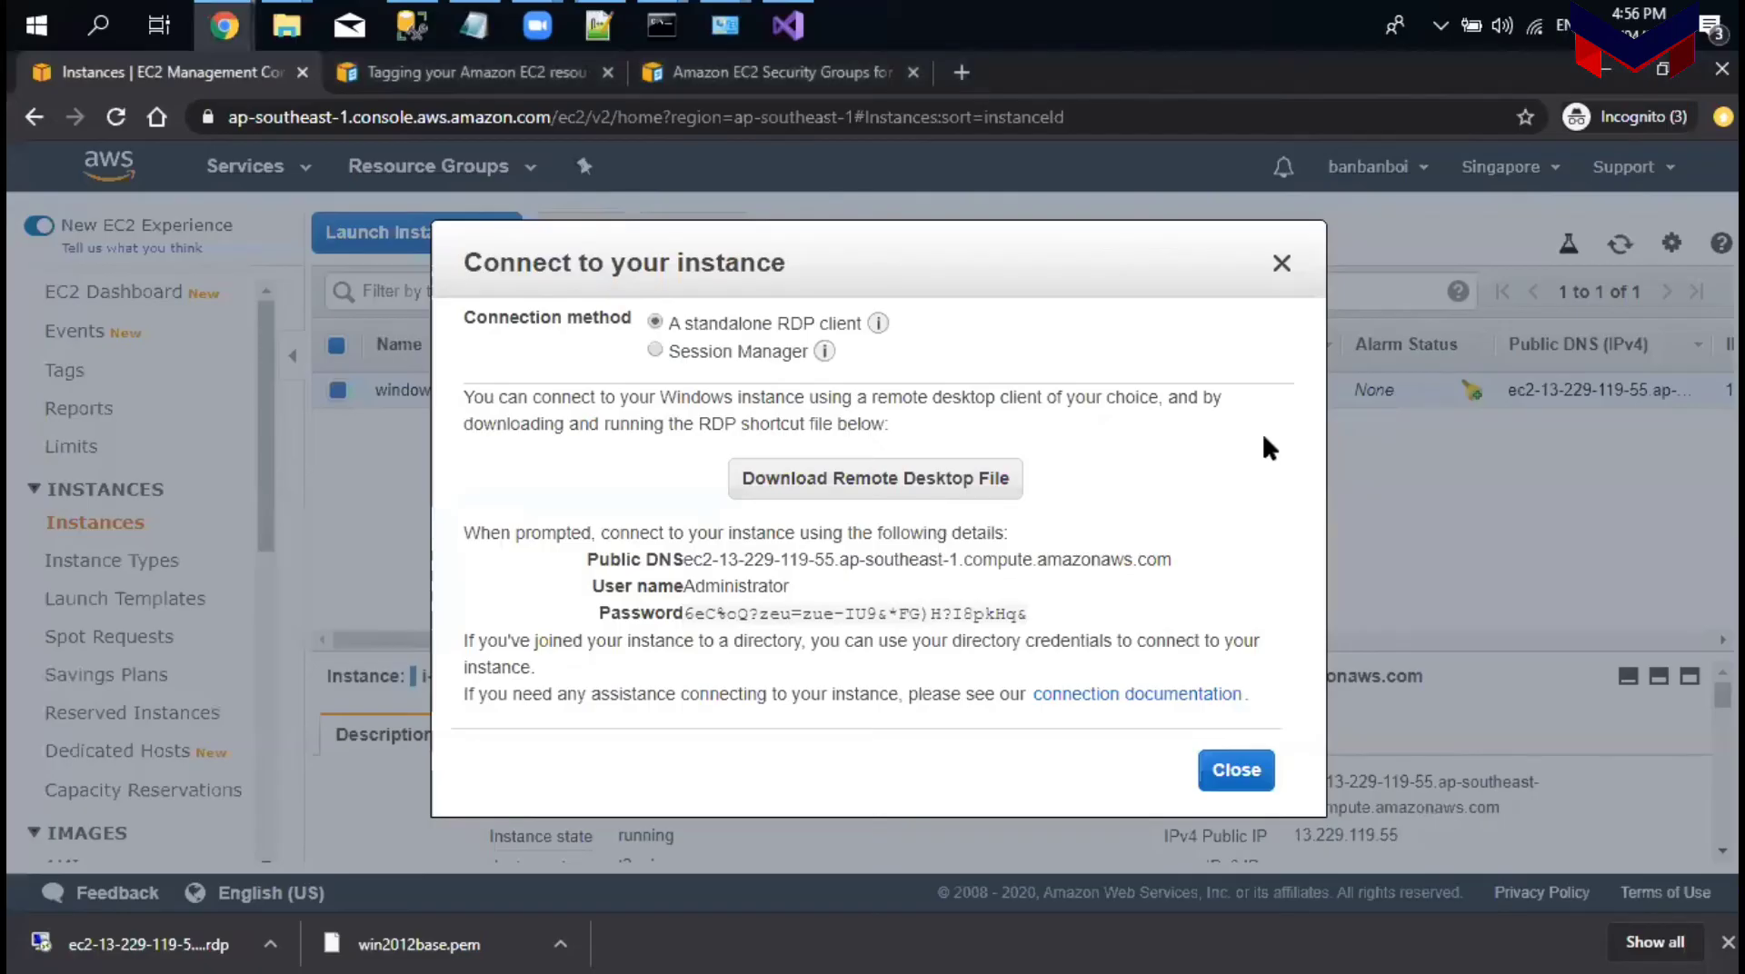
{"action": "left_click", "coordinate": [1282, 273]}
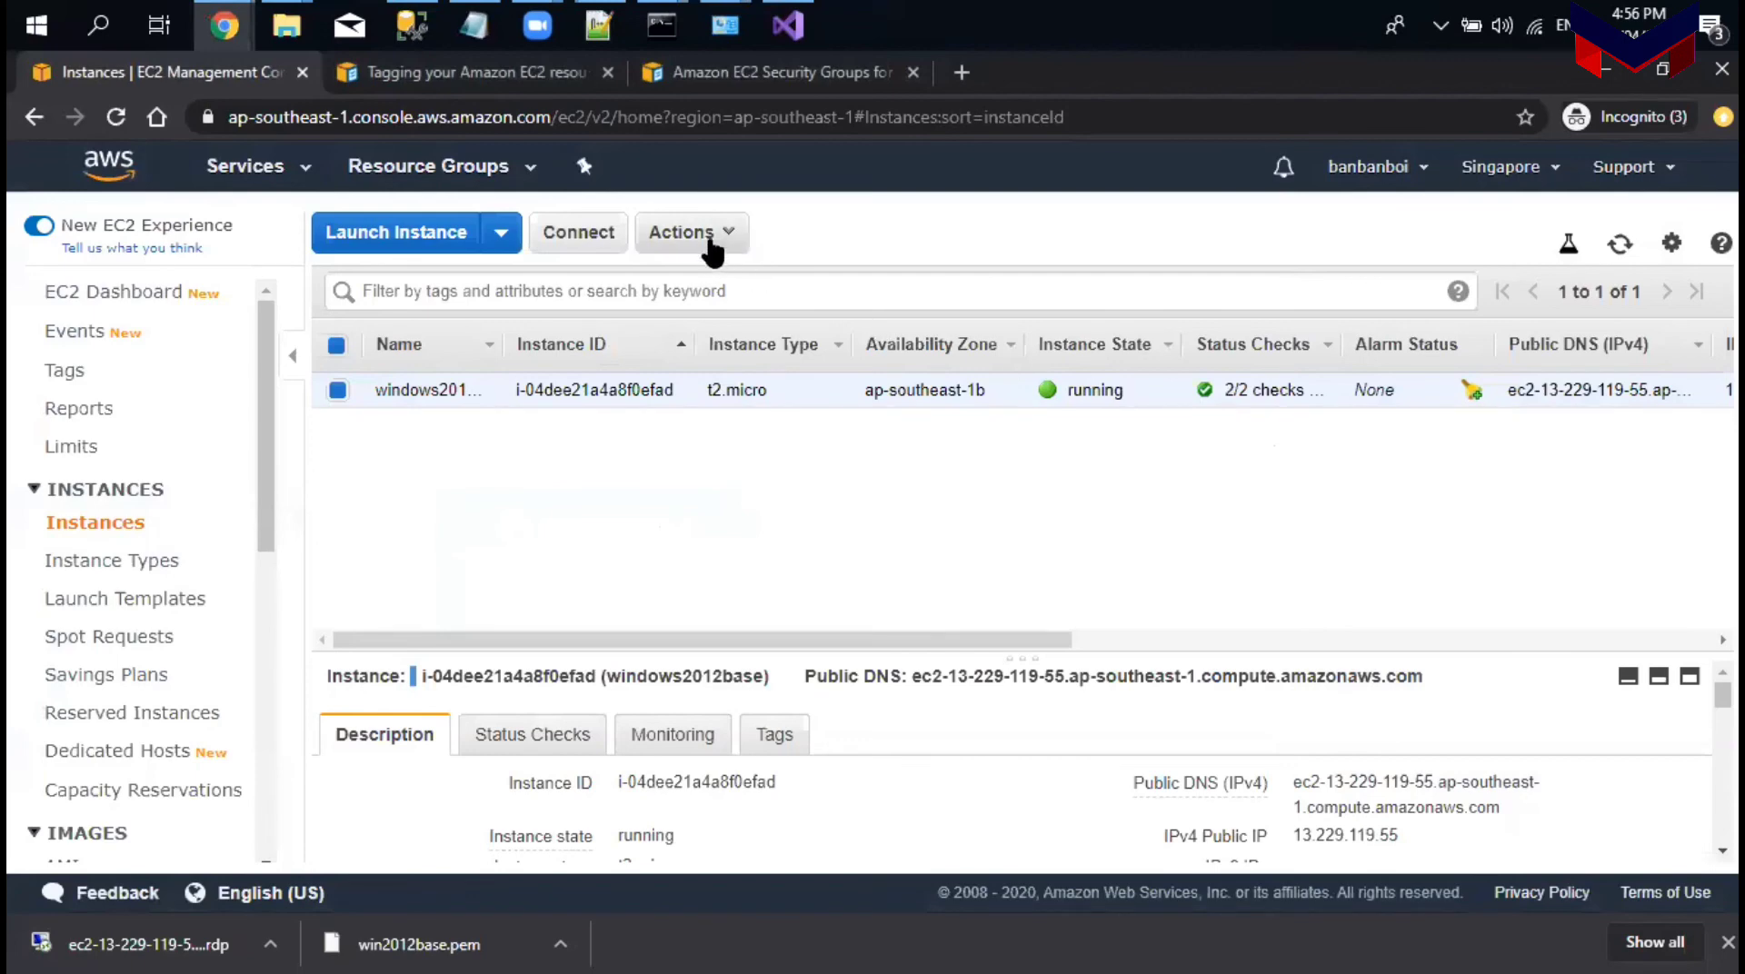
Step: Stop the windows2012base instance and refresh the instance list
{"action": "left_click", "coordinate": [712, 243]}
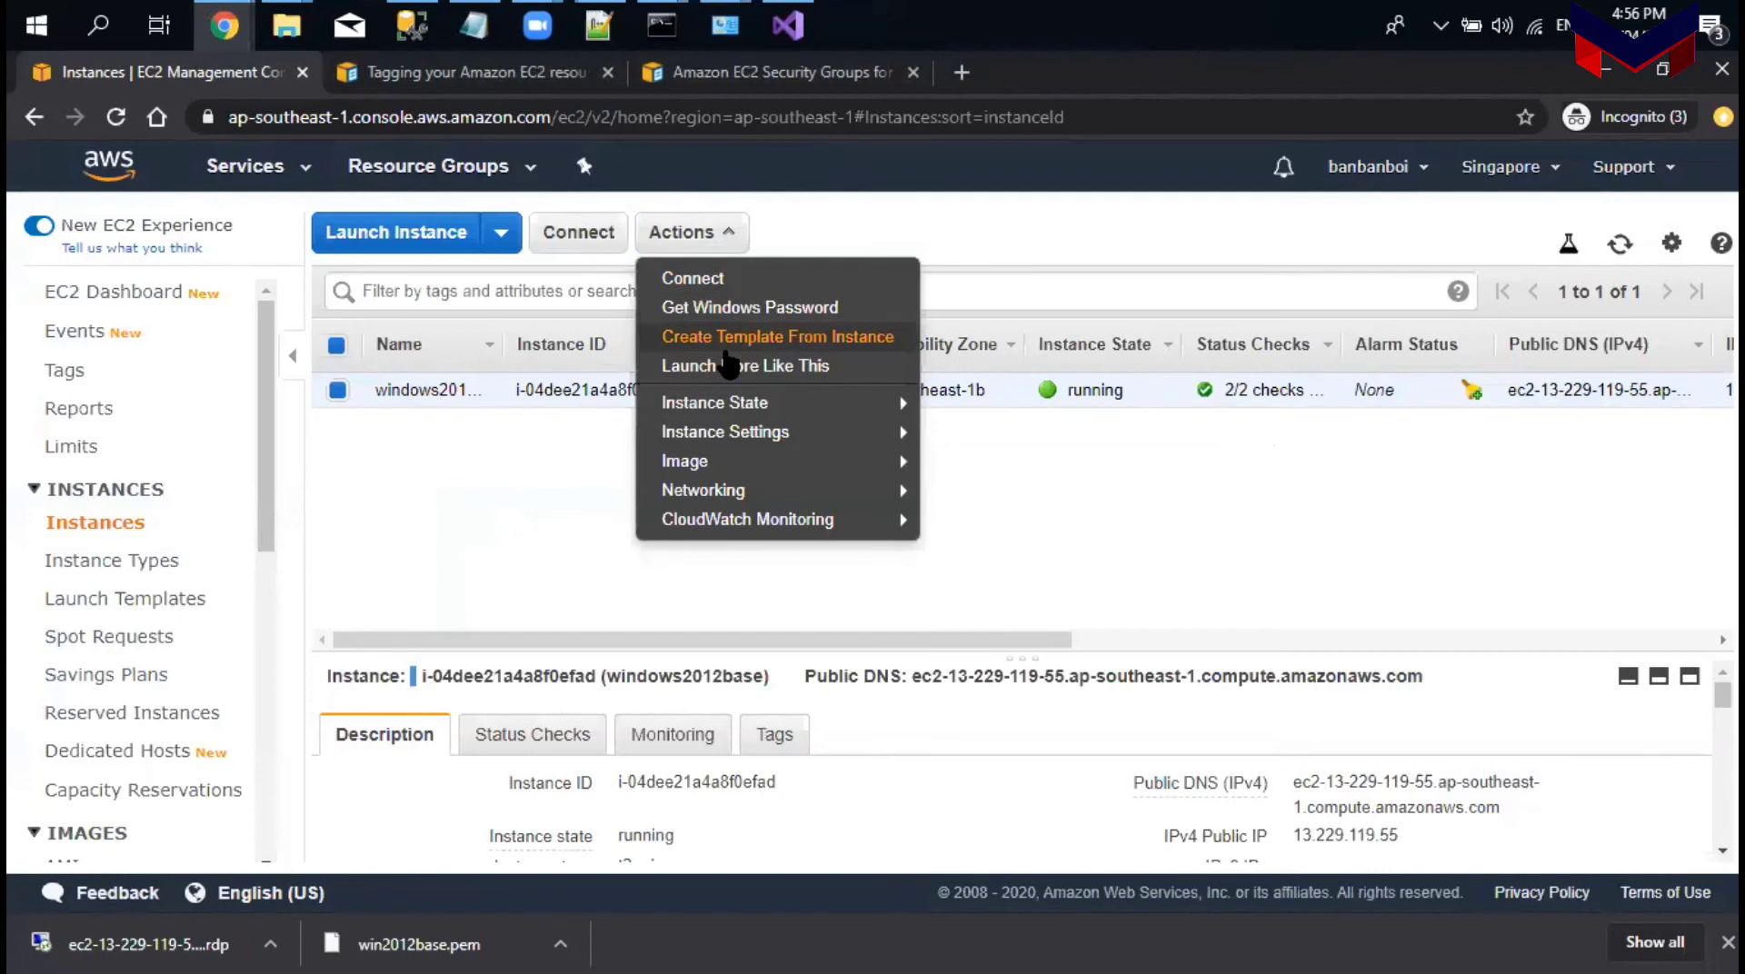
{"action": "mouse_move", "coordinate": [691, 402]}
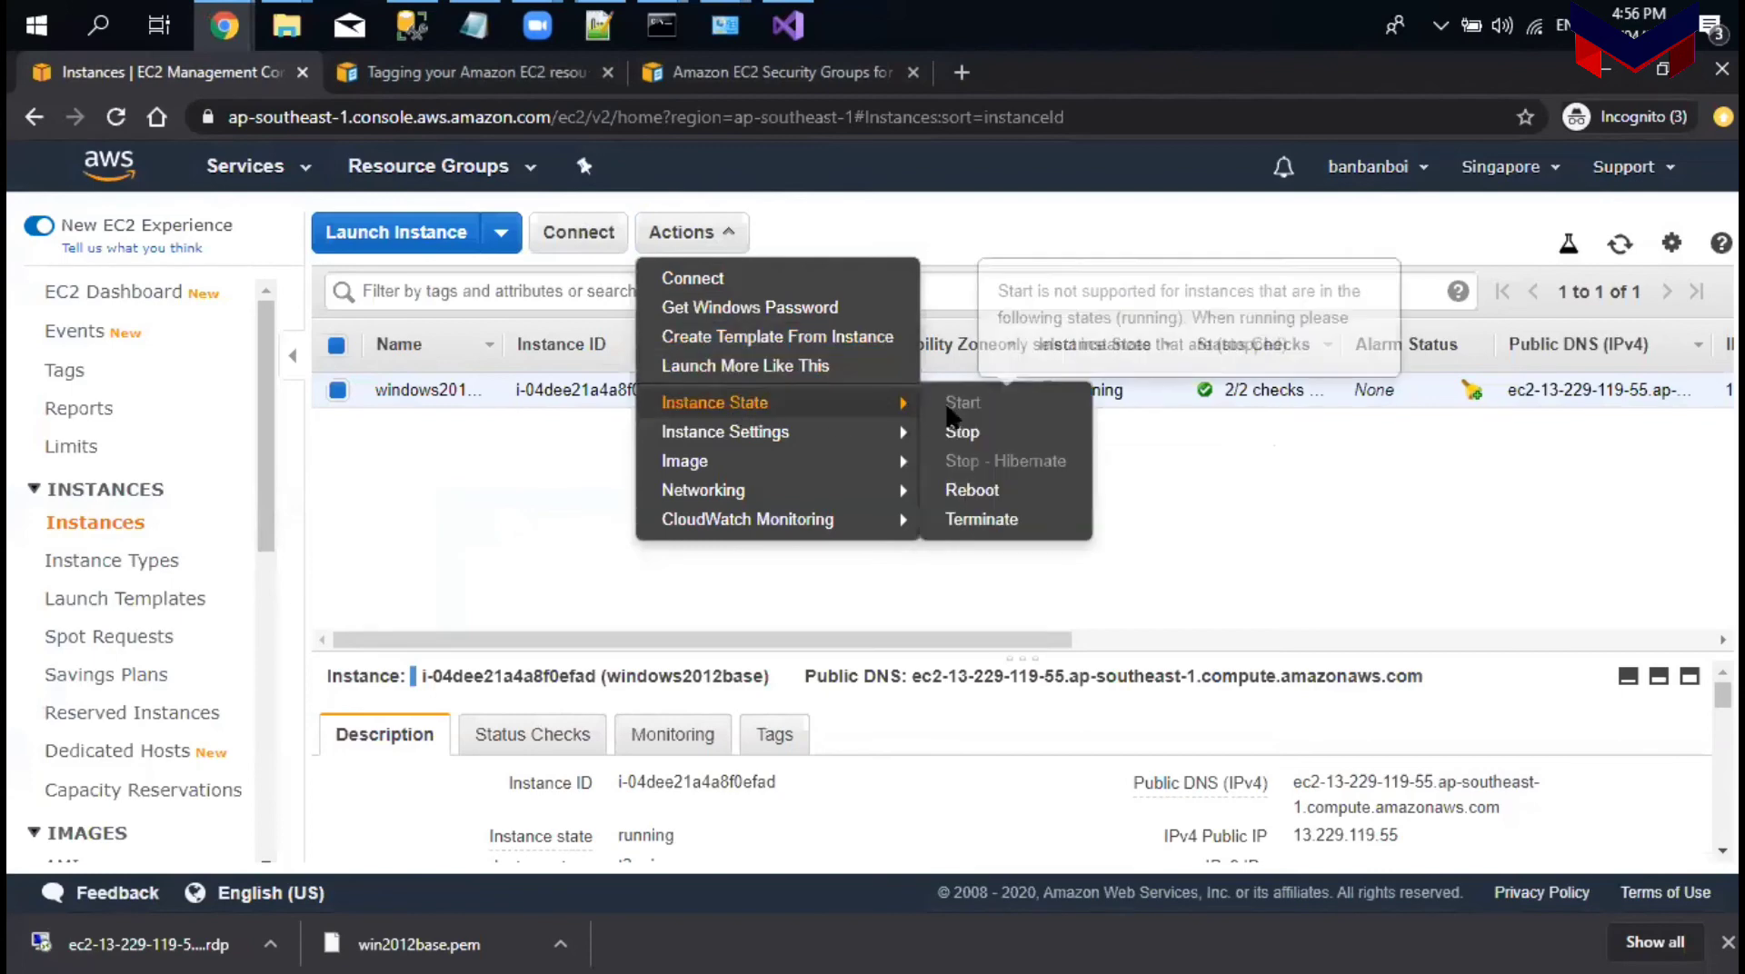
{"action": "left_click", "coordinate": [971, 432]}
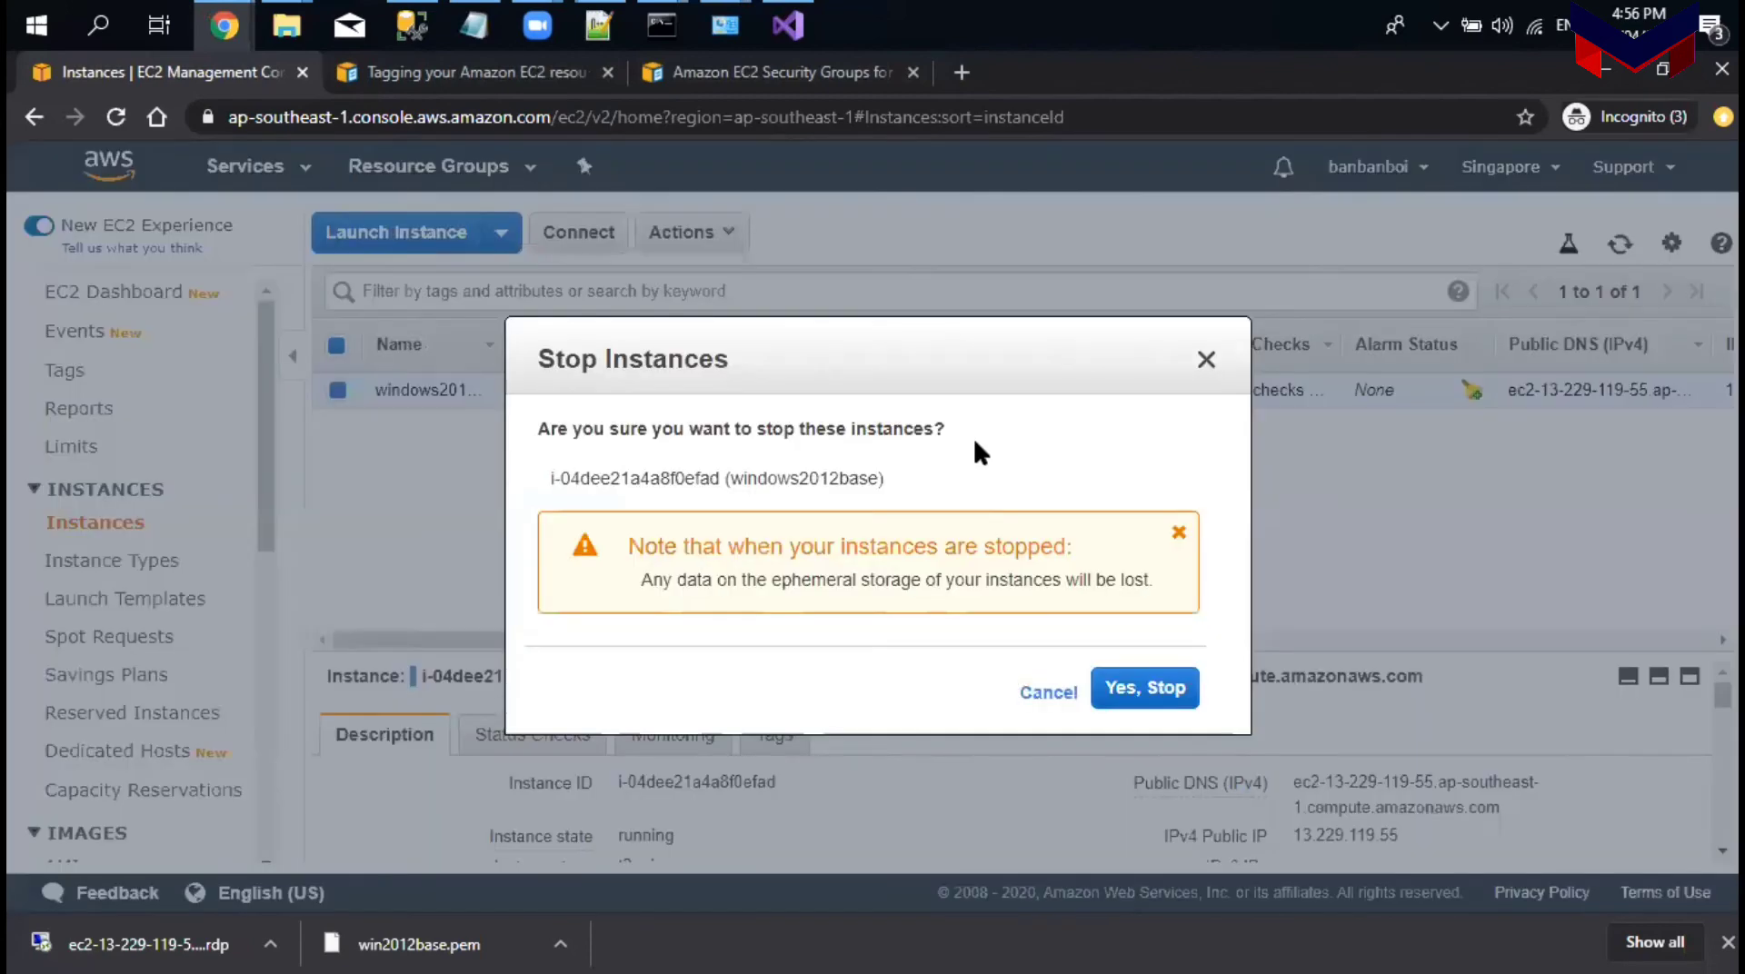
{"action": "left_click", "coordinate": [1151, 692]}
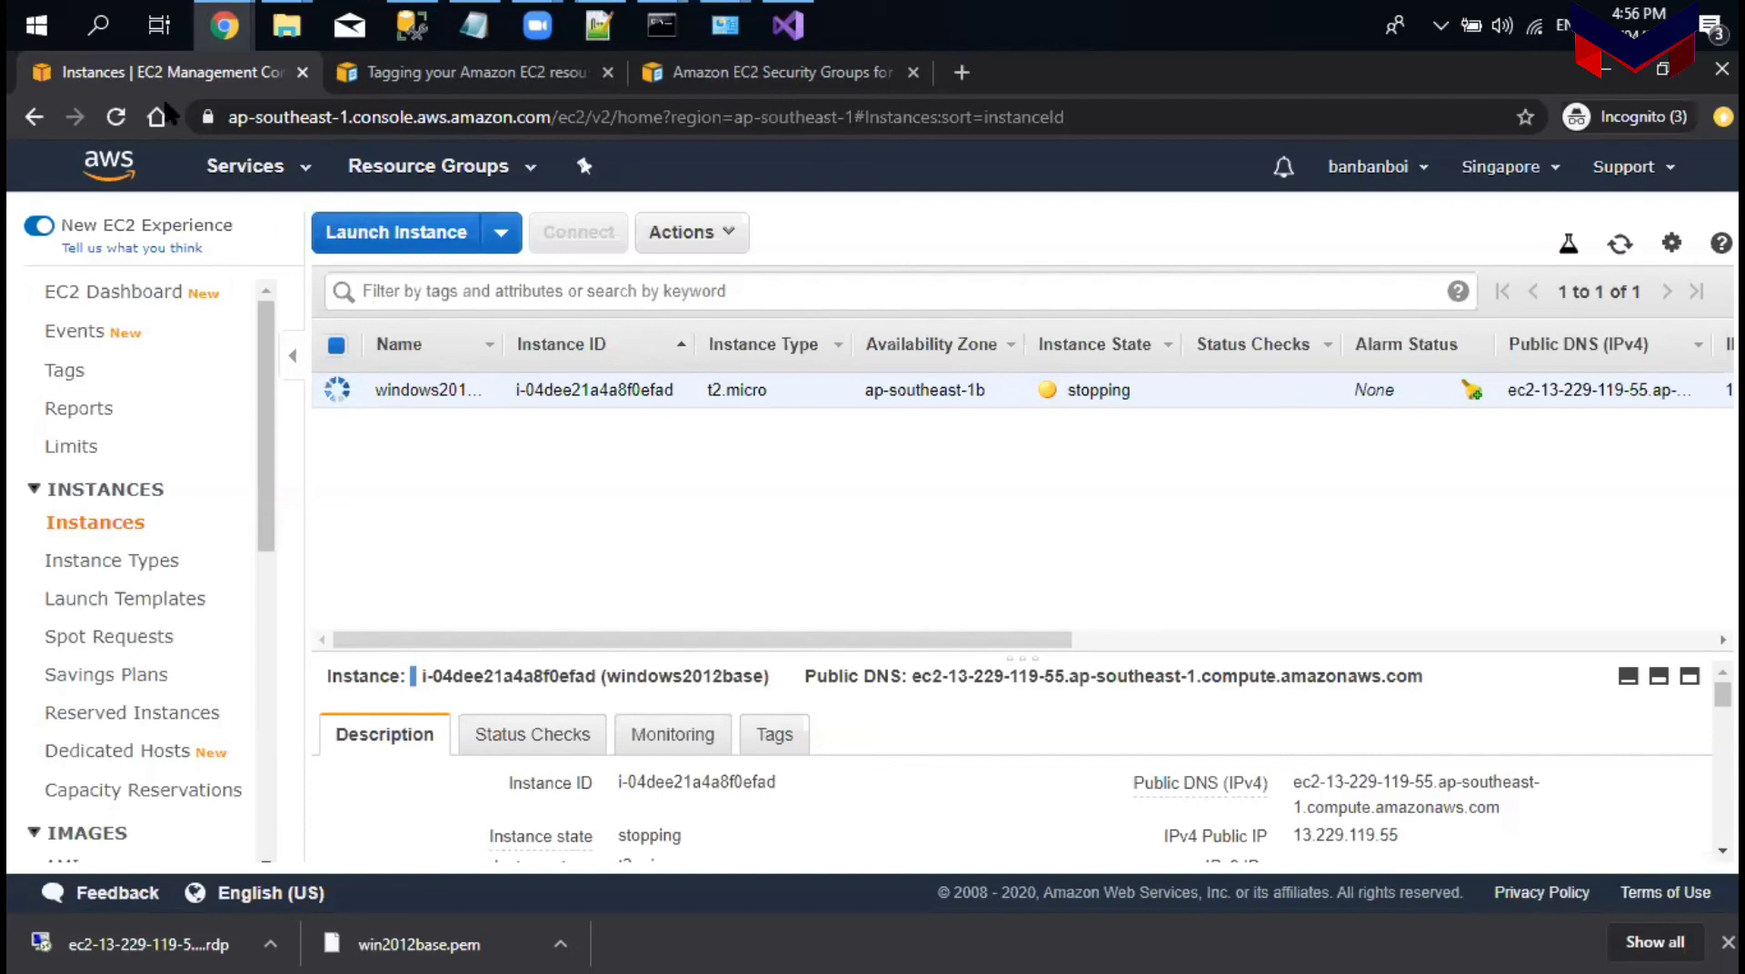
{"action": "left_click", "coordinate": [116, 129]}
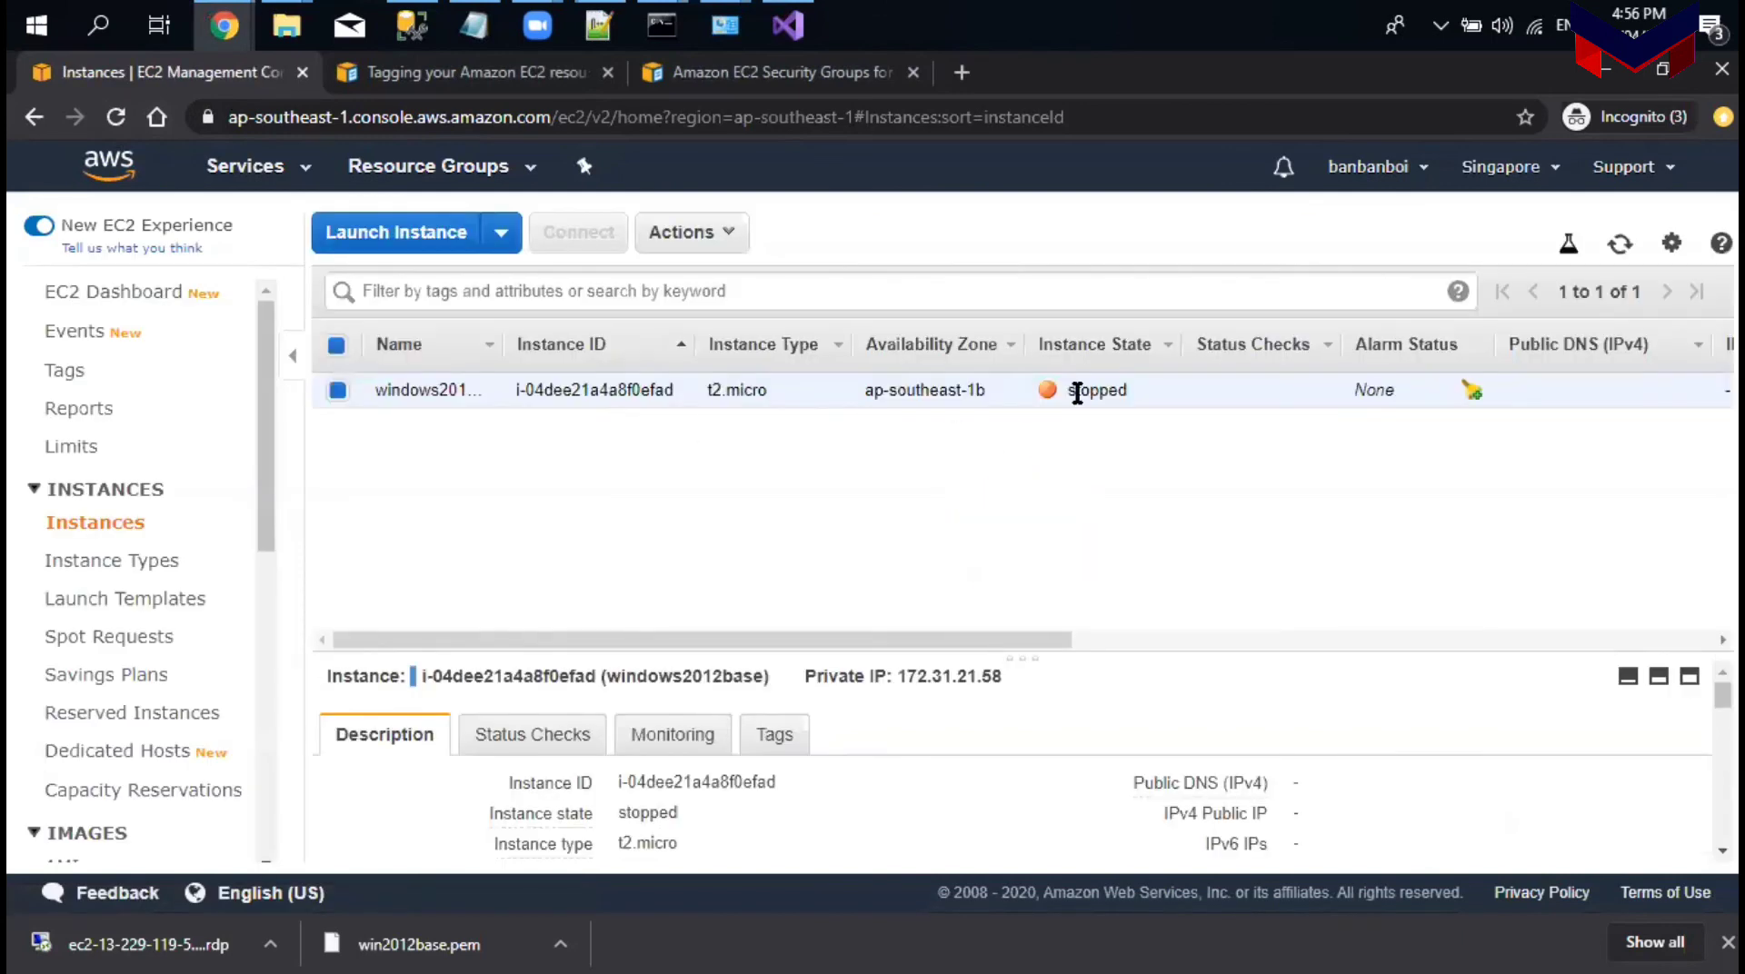
Step: Terminate the stopped windows2012base instance, confirm the termination and refresh the instance list
{"action": "left_click", "coordinate": [1077, 393]}
{"action": "left_click", "coordinate": [336, 390]}
{"action": "left_click", "coordinate": [337, 390]}
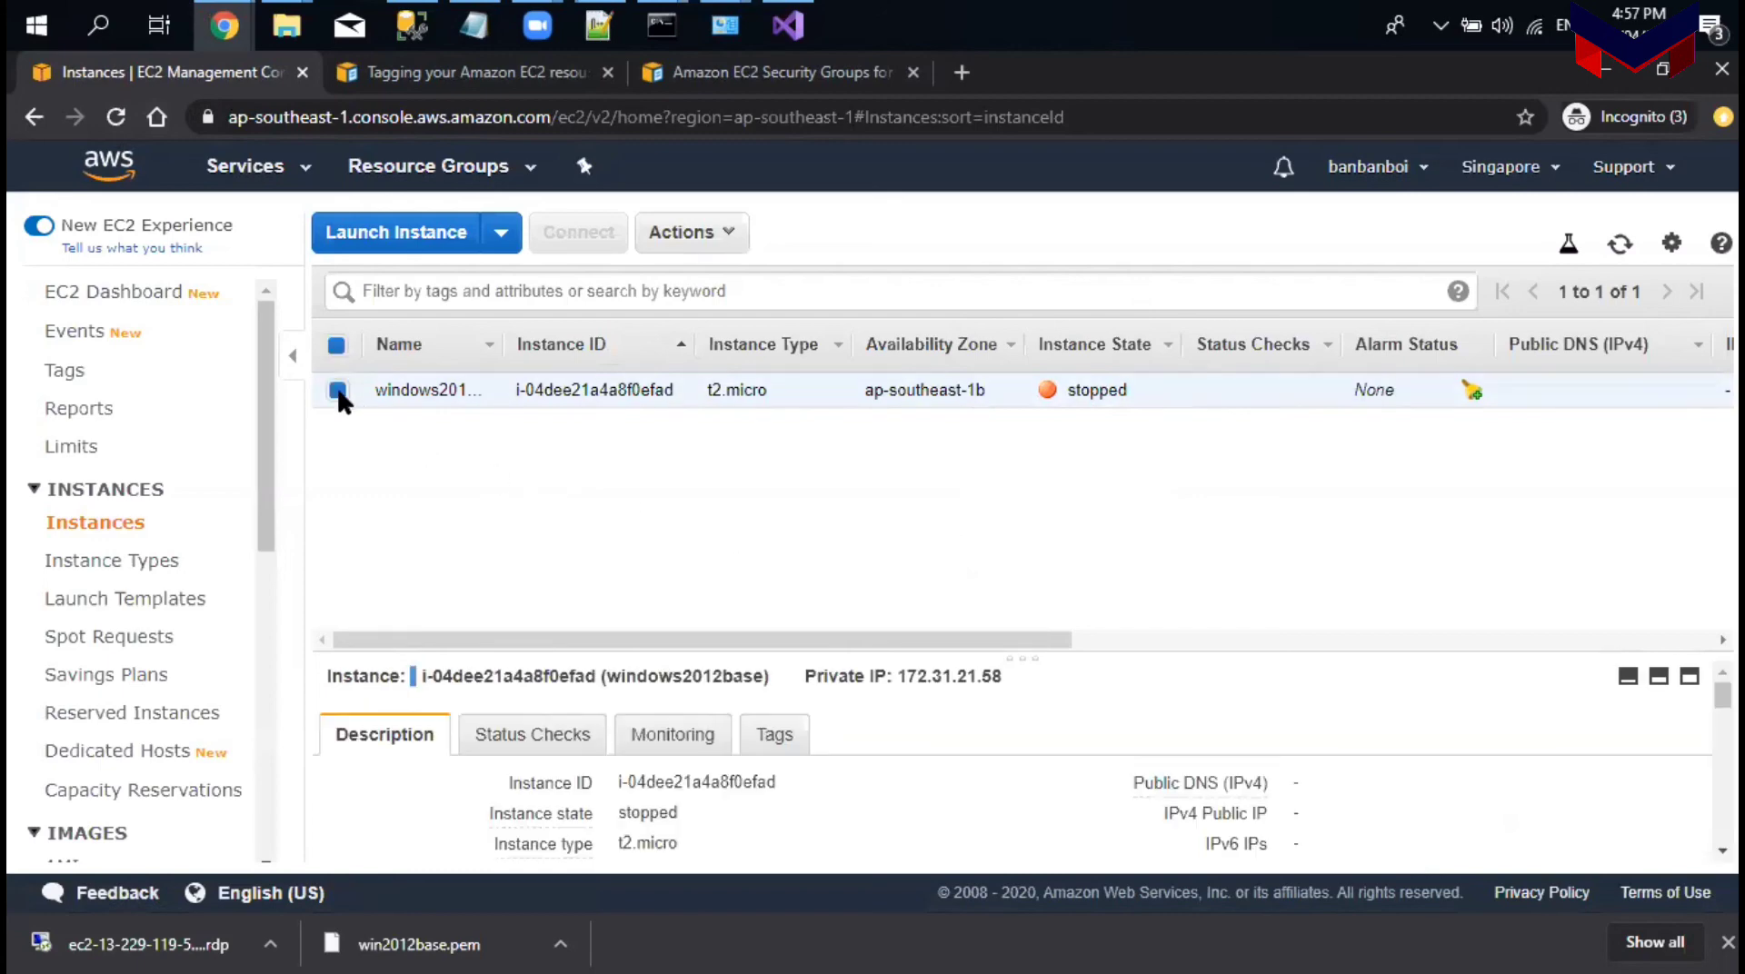
{"action": "left_click", "coordinate": [728, 245]}
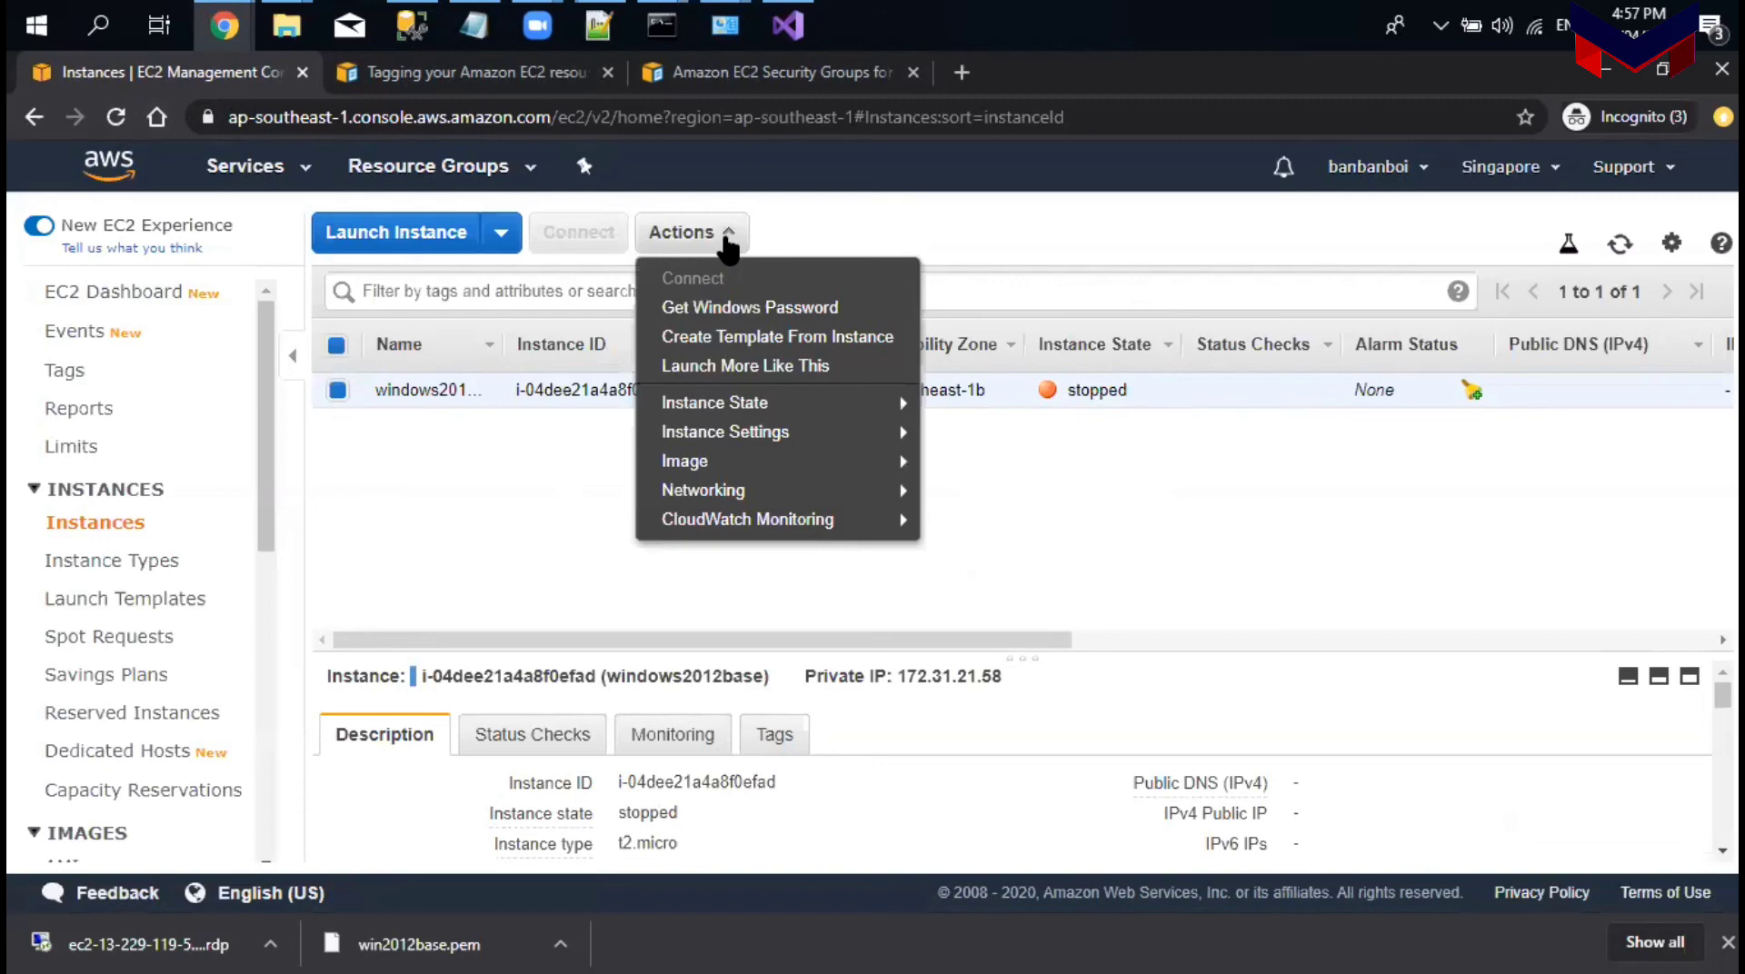
{"action": "mouse_move", "coordinate": [777, 401]}
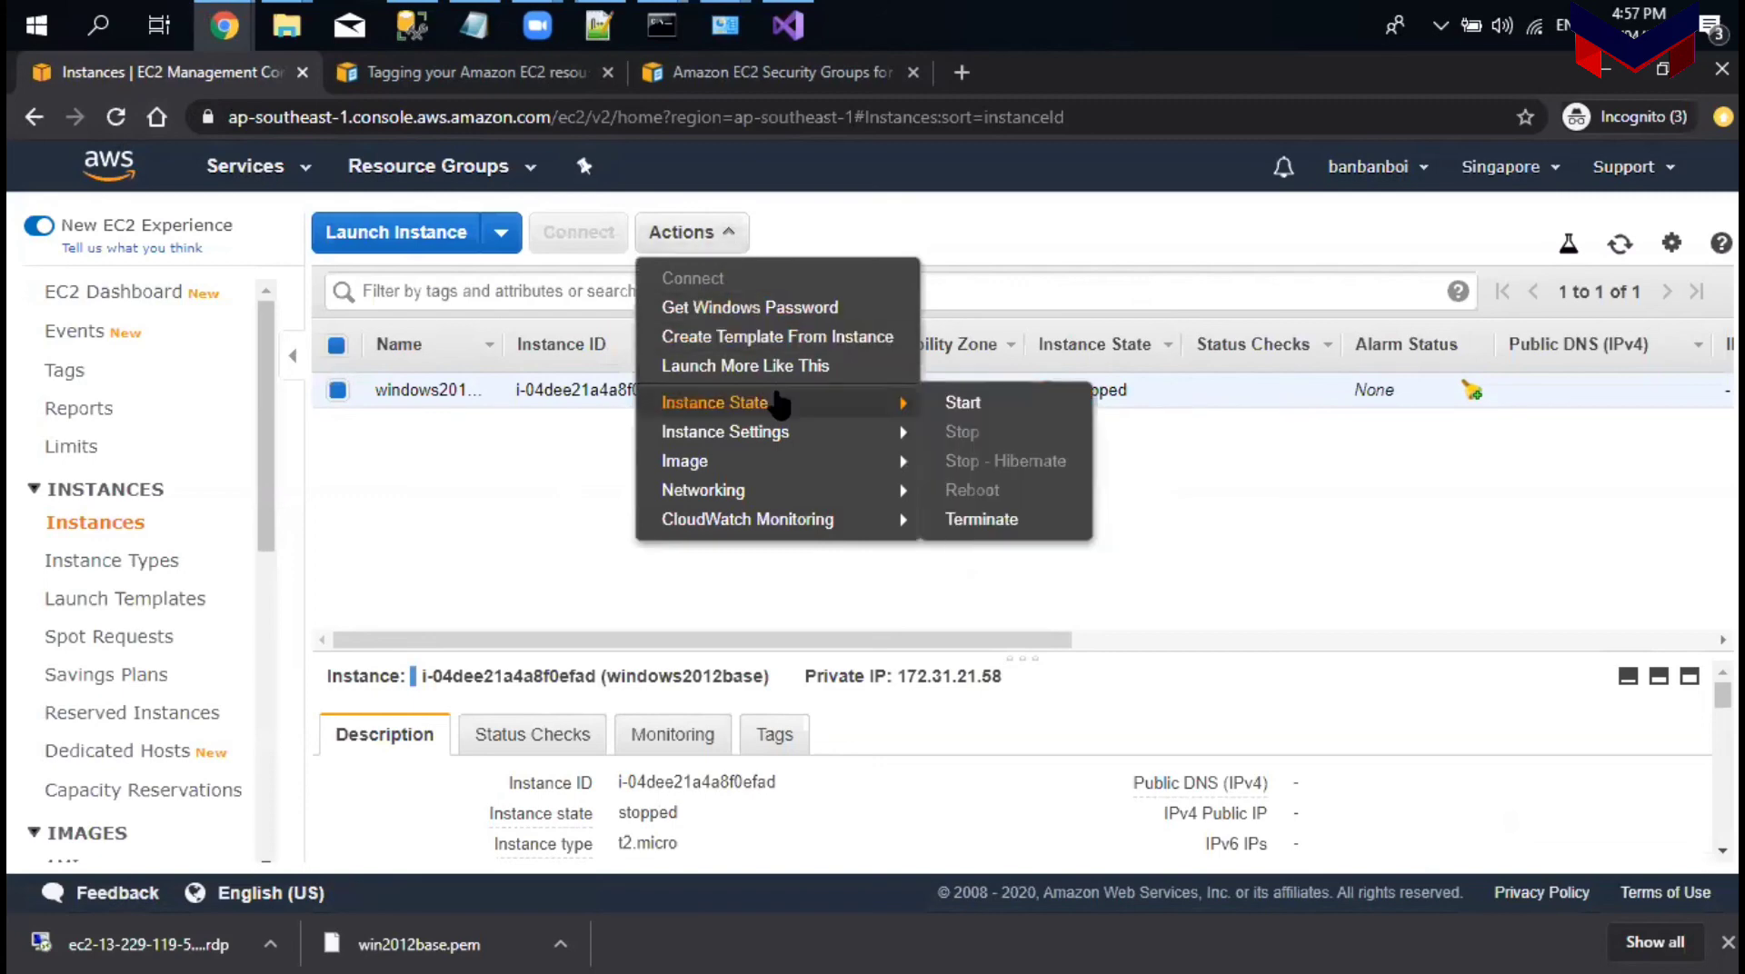
{"action": "left_click", "coordinate": [981, 519]}
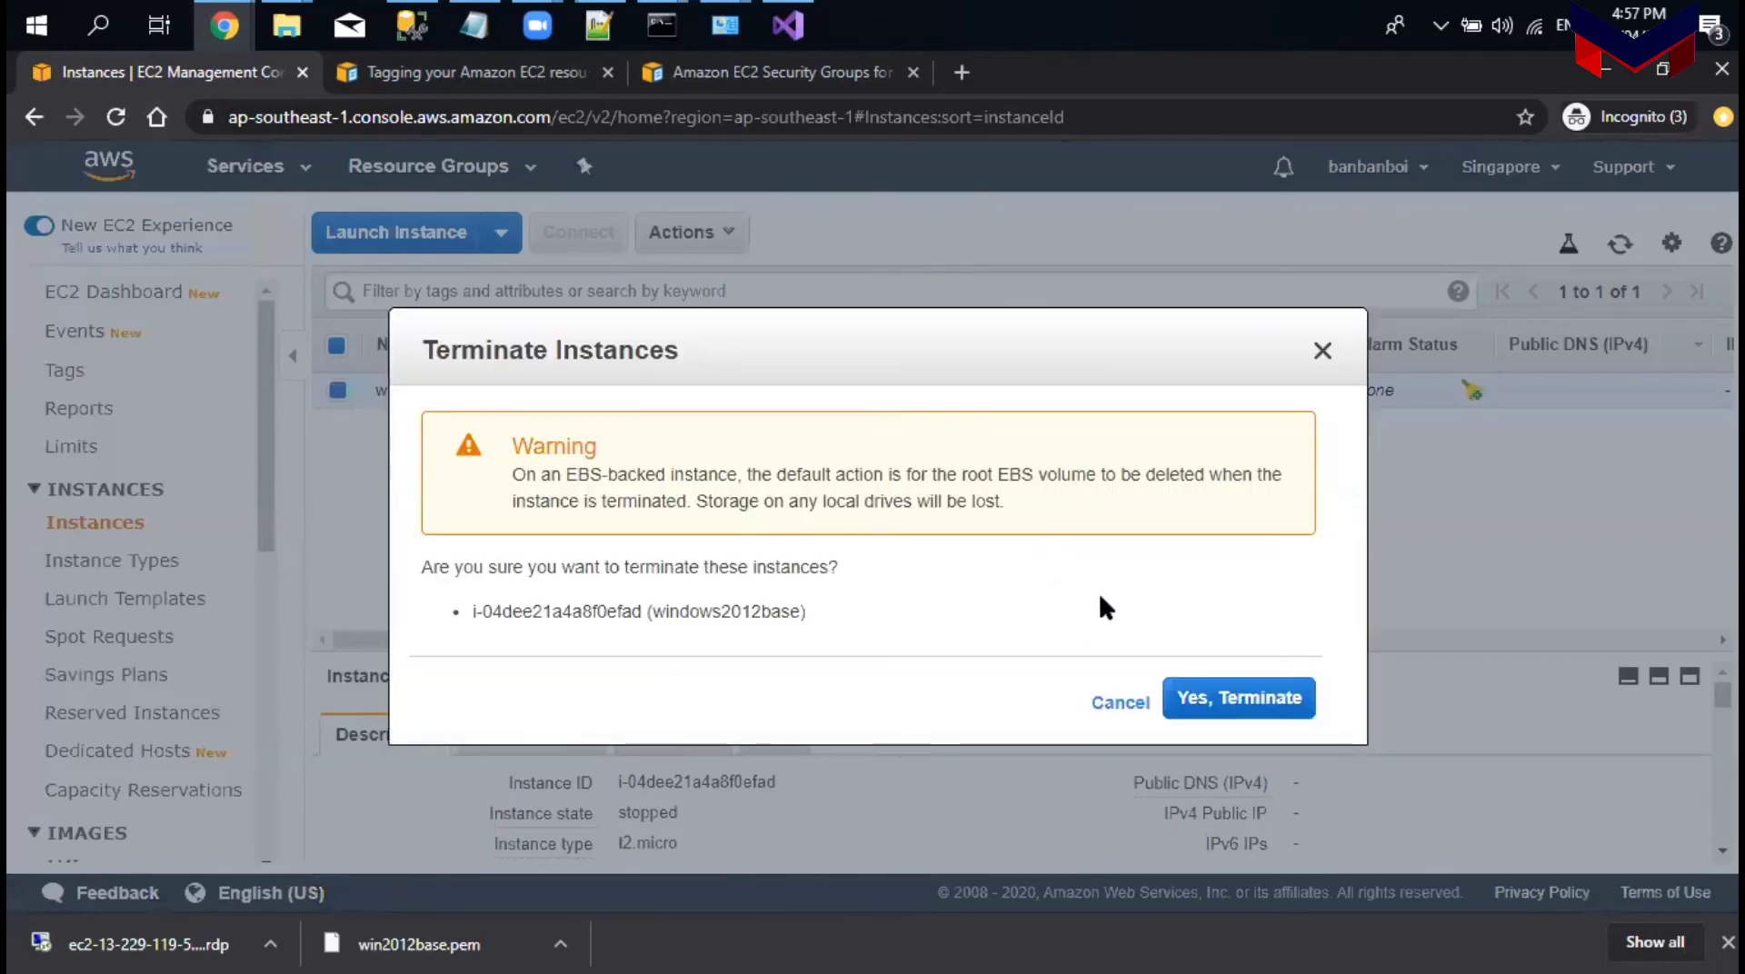
{"action": "left_click", "coordinate": [1228, 695]}
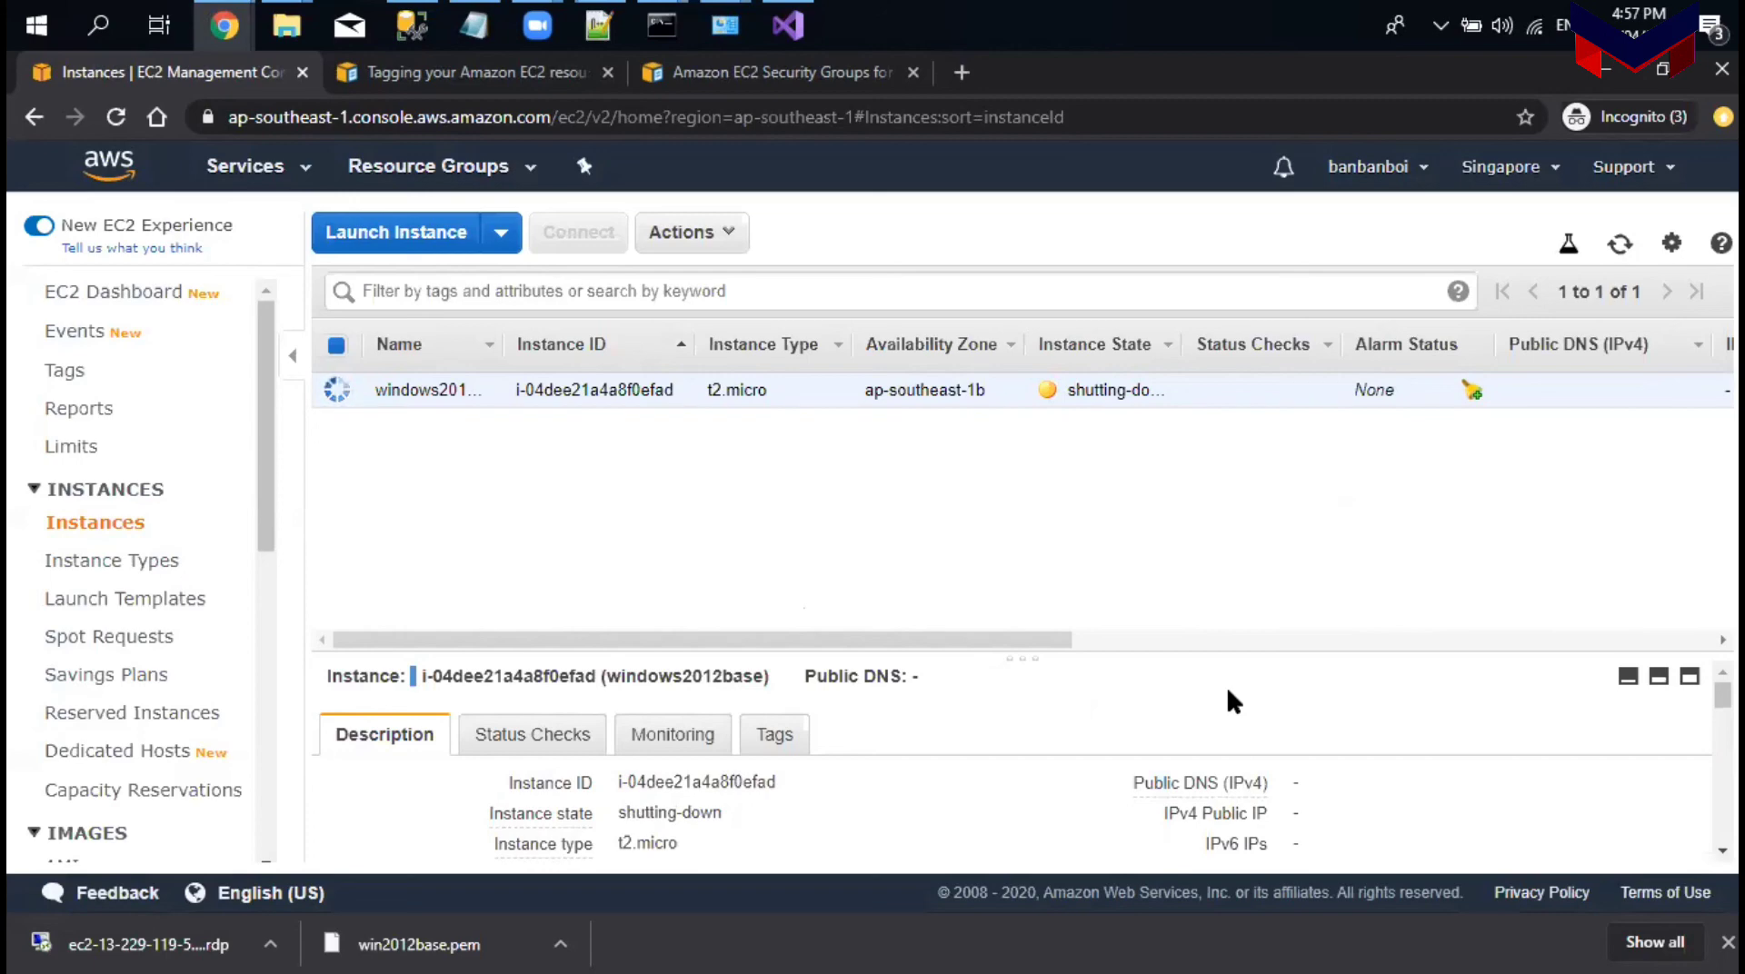
{"action": "key", "text": "F5"}
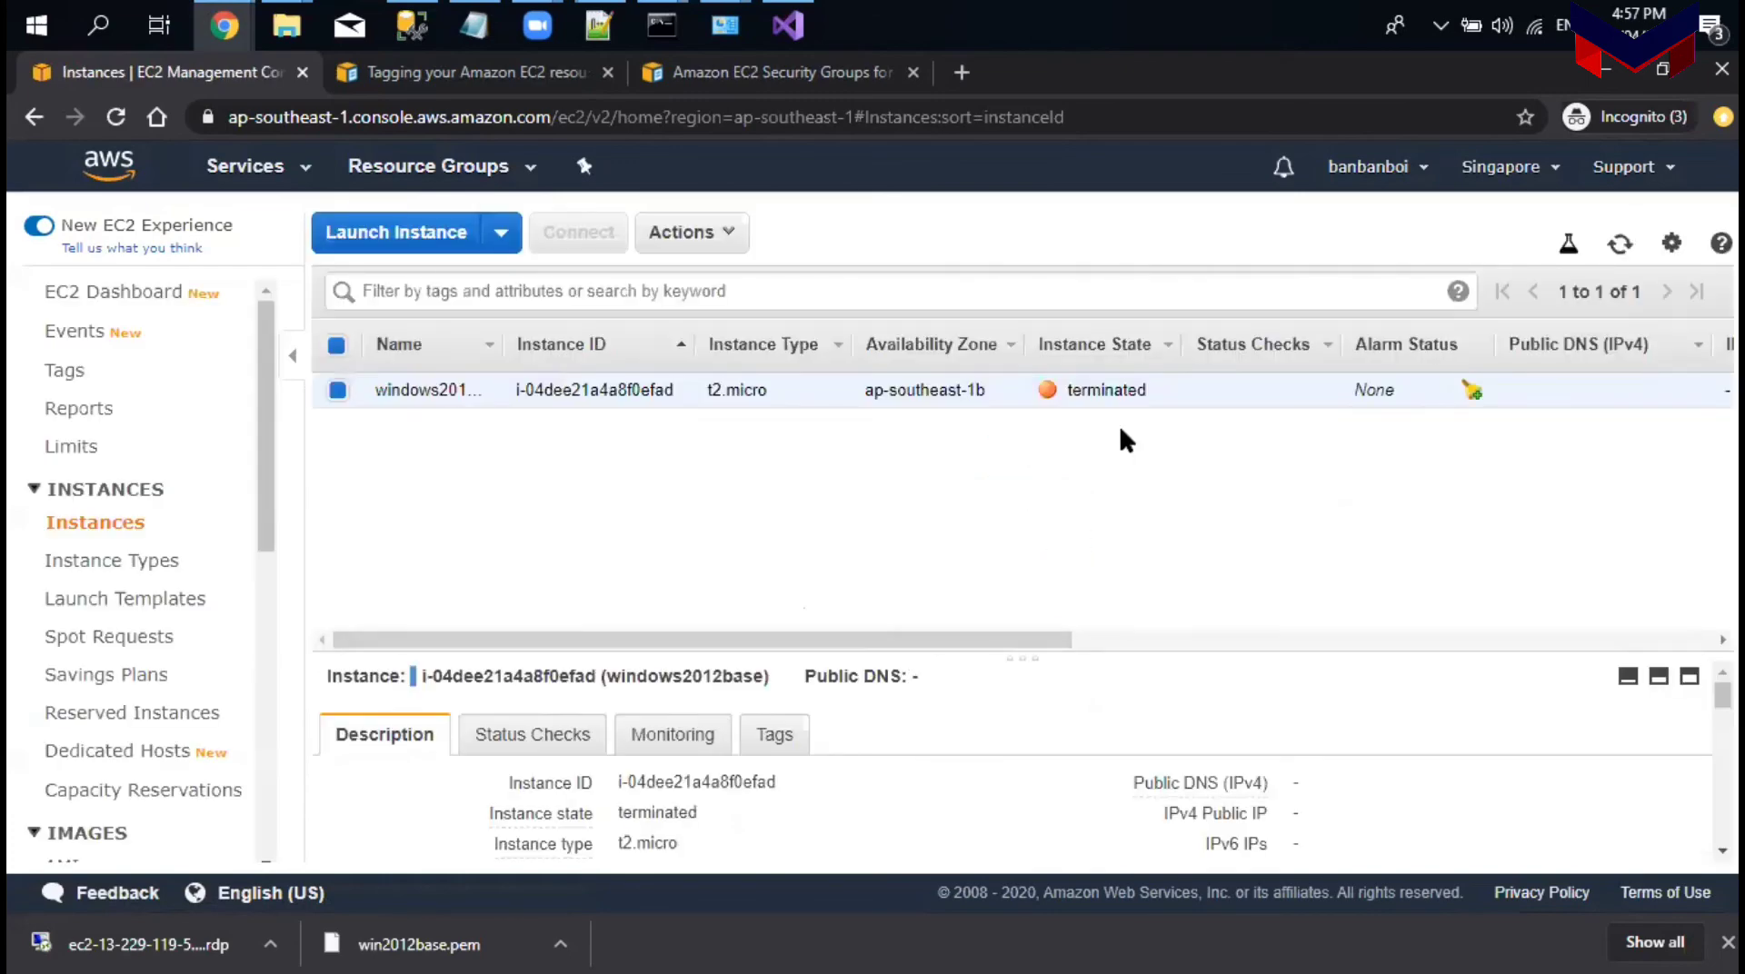
{"action": "left_click", "coordinate": [1126, 395]}
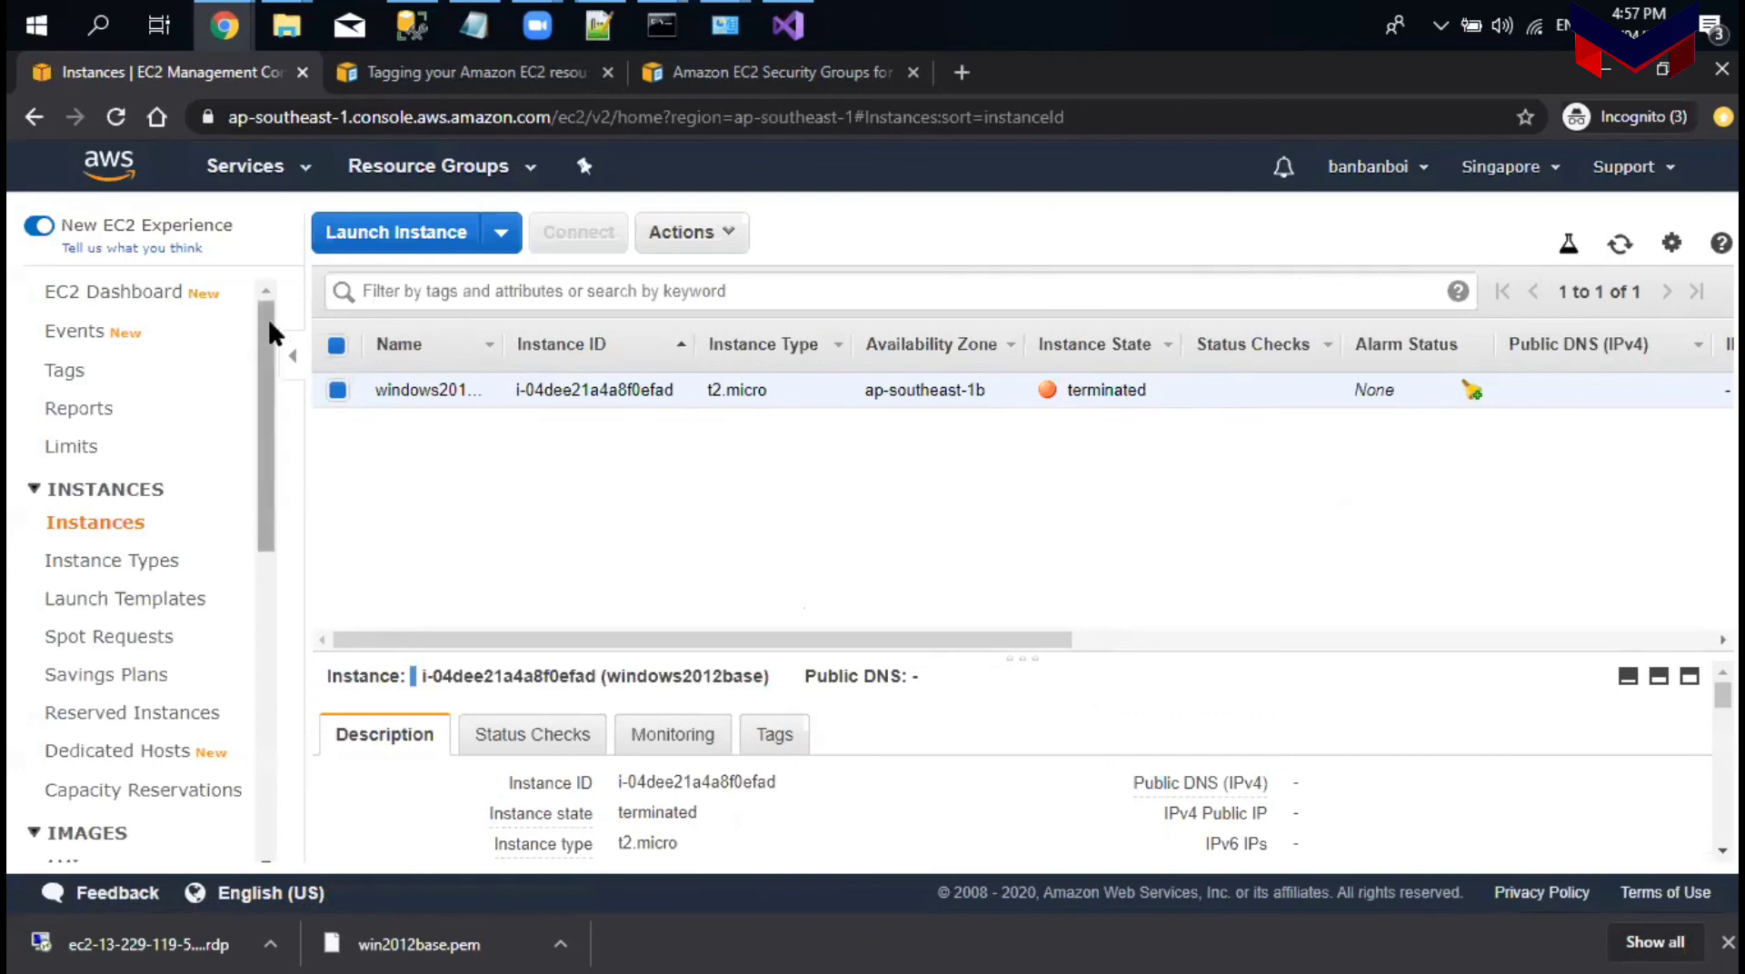
Step: Review the region's remaining resources on the EC2 dashboard, check its key pairs and return to the dashboard
{"action": "left_click", "coordinate": [150, 292]}
{"action": "scroll", "coordinate": [837, 448], "scroll_direction": "down", "scroll_amount": 1}
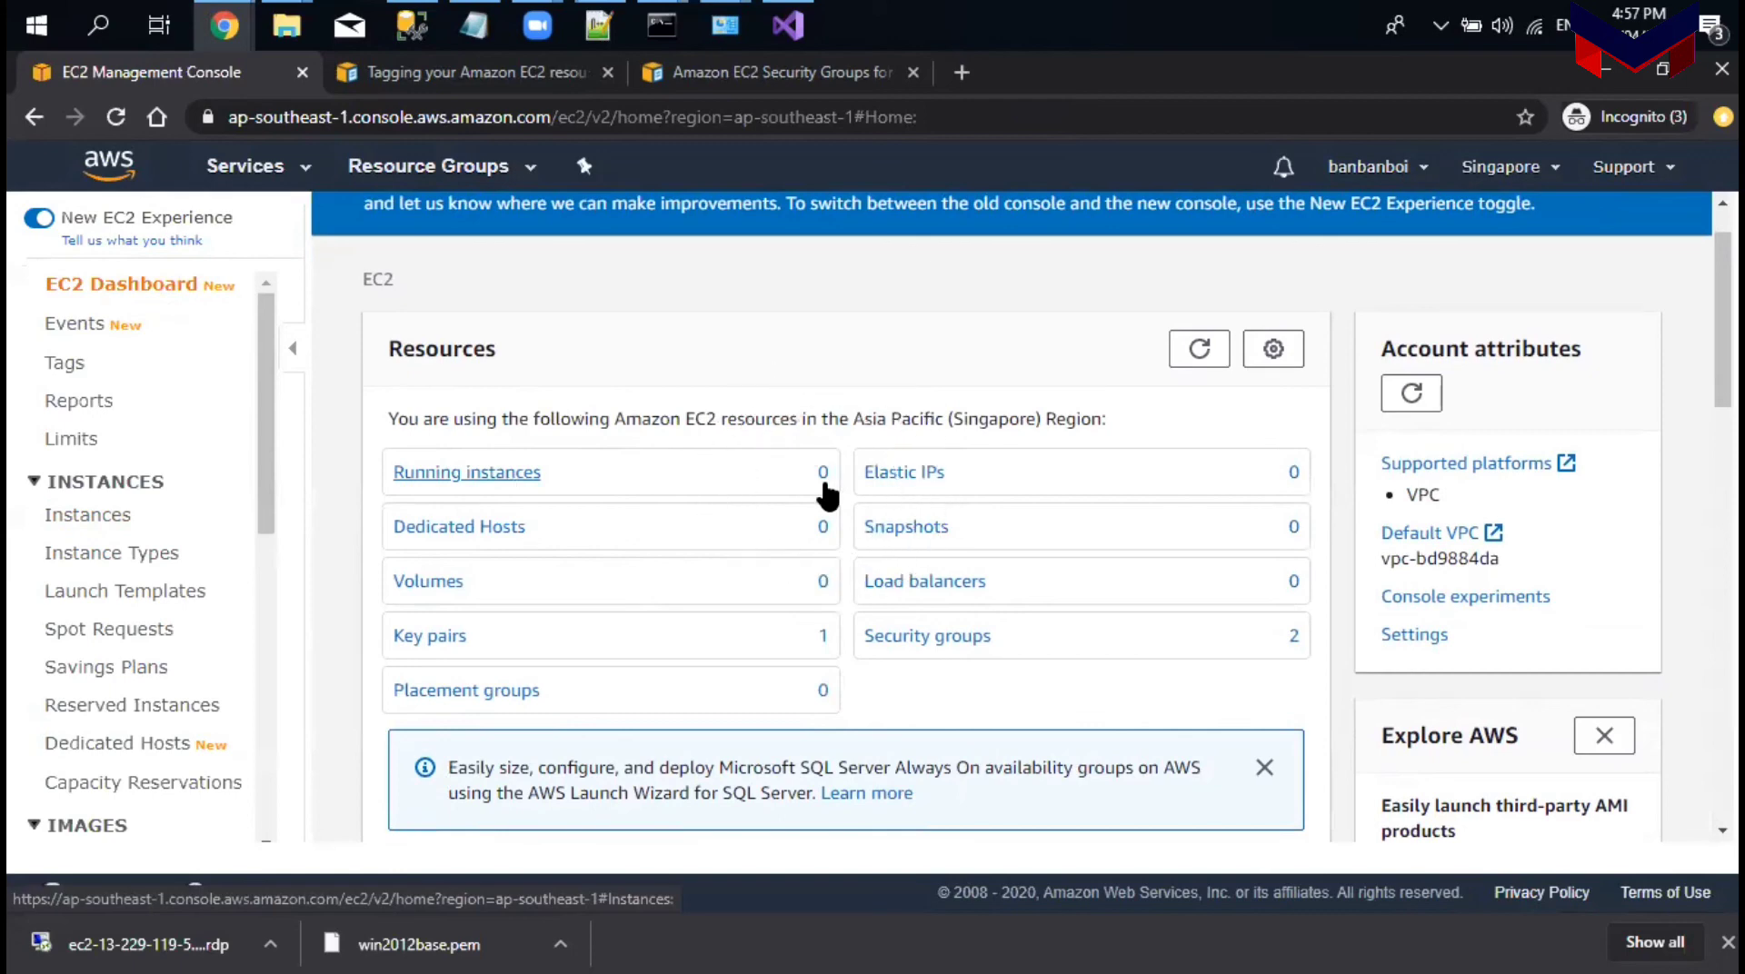
{"action": "left_click", "coordinate": [422, 639]}
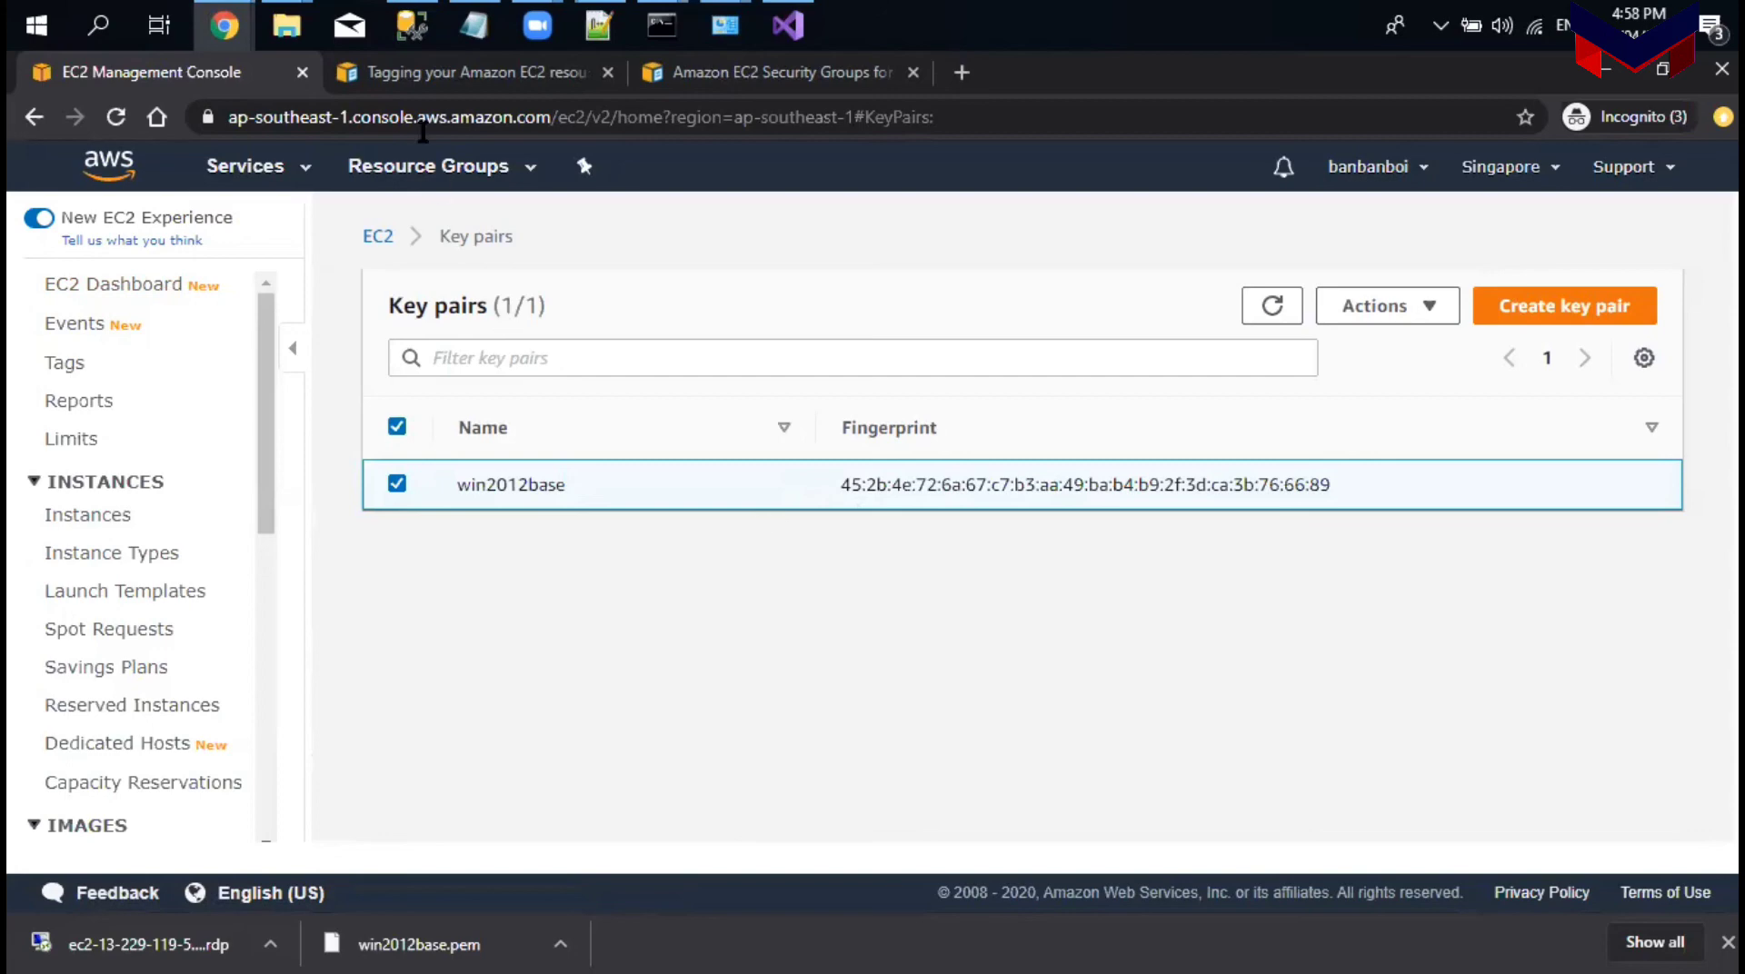
{"action": "left_click", "coordinate": [139, 288]}
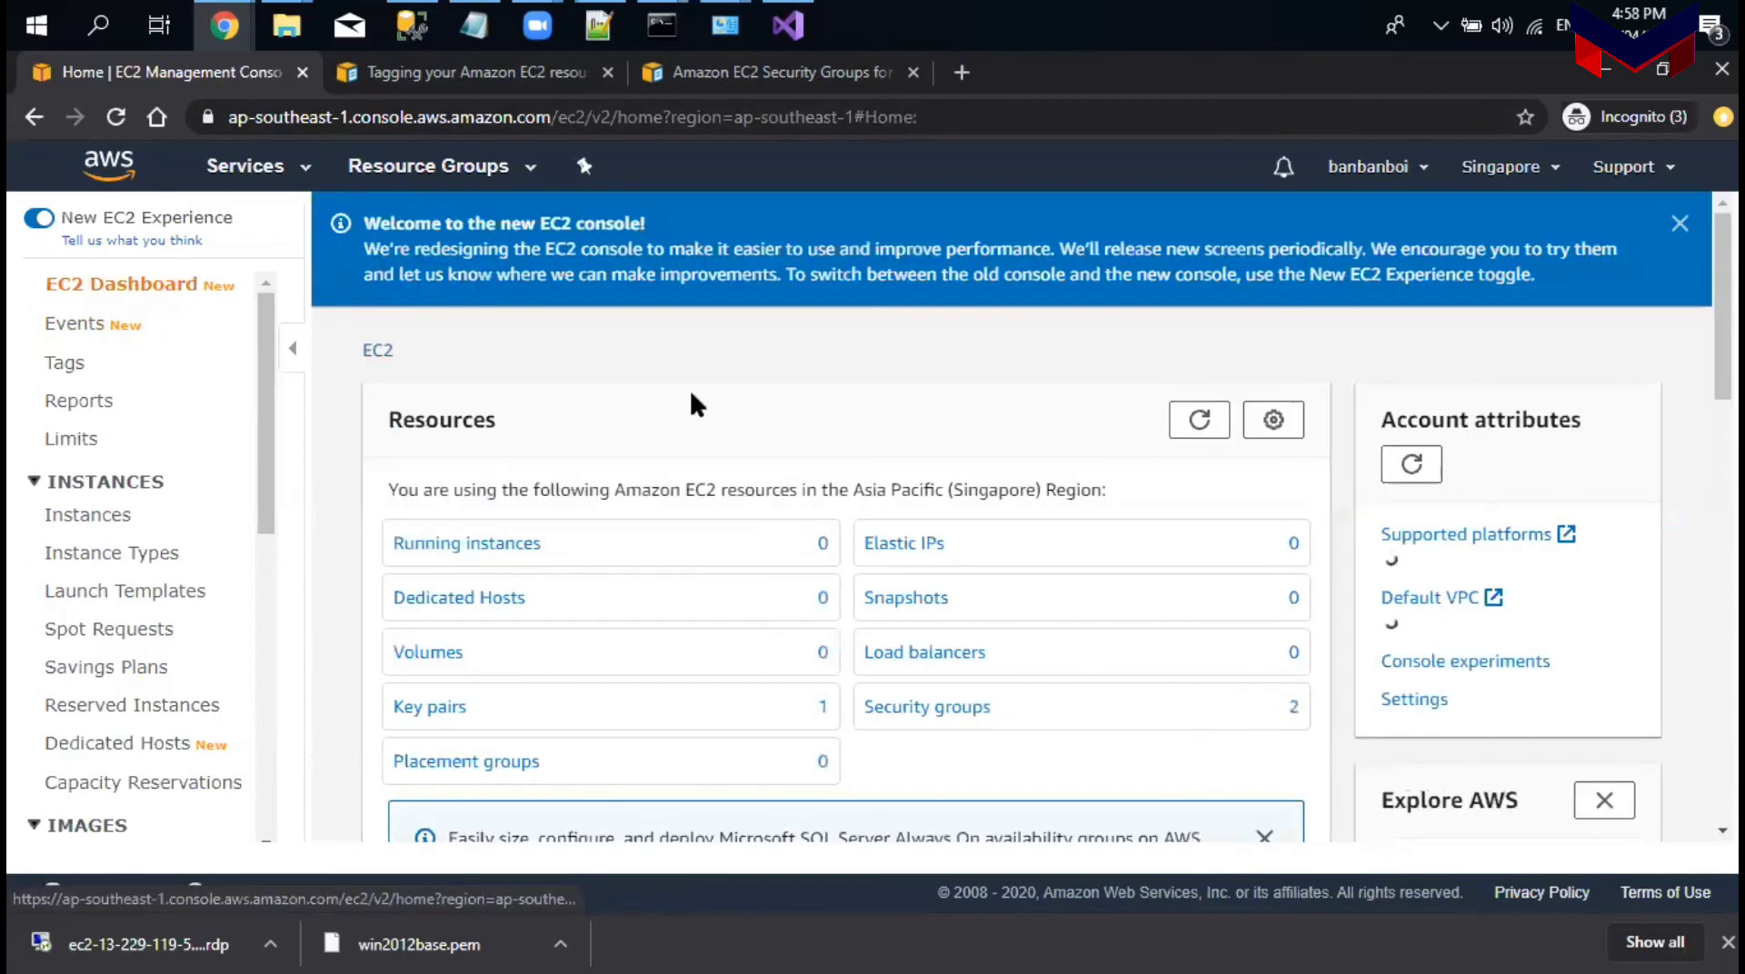